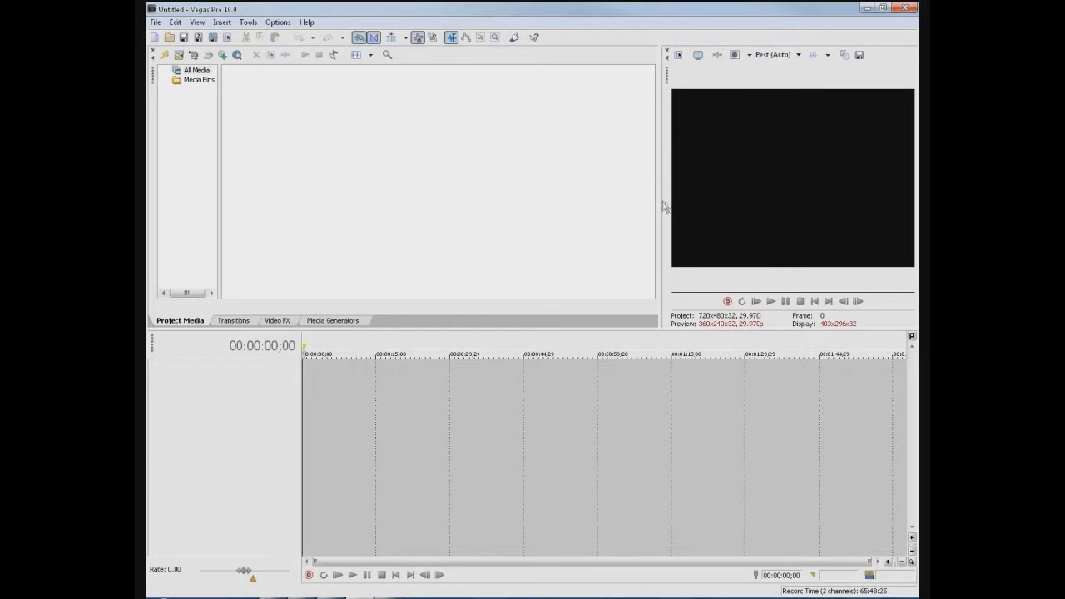
Enlarge the video preview and set the project template to HDV 720-30p (1280x720, 29.970 fps)
left_click_drag(662, 201, 546, 200)
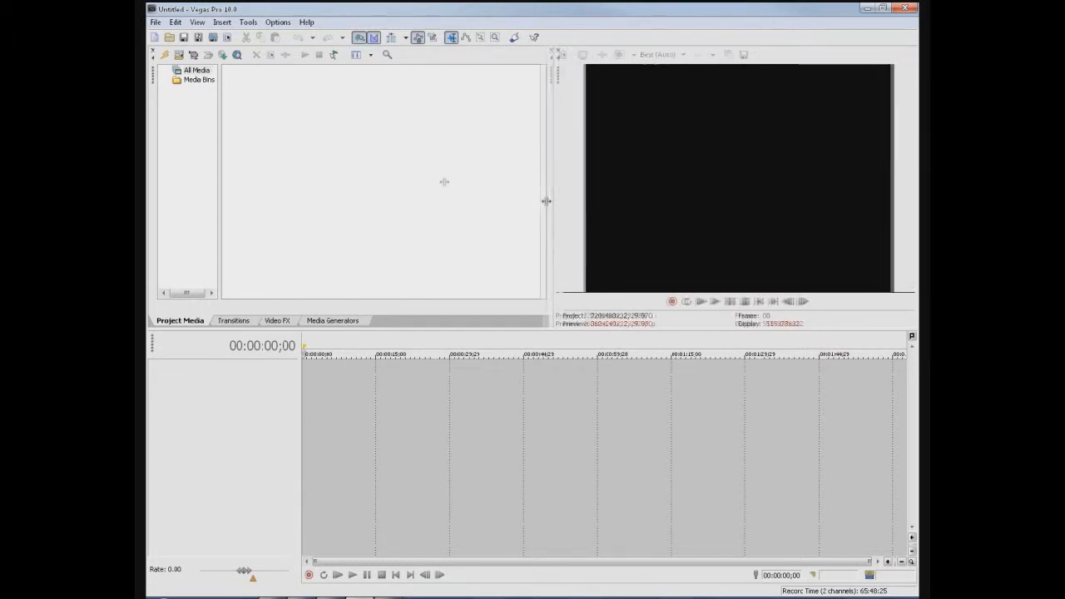
left_click(175, 22)
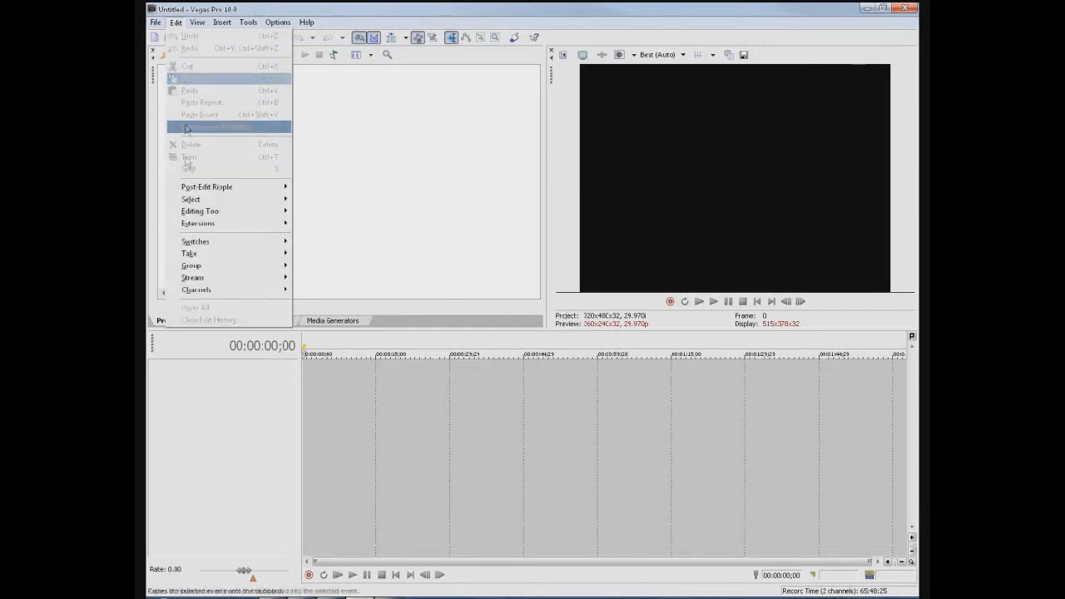
left_click(156, 22)
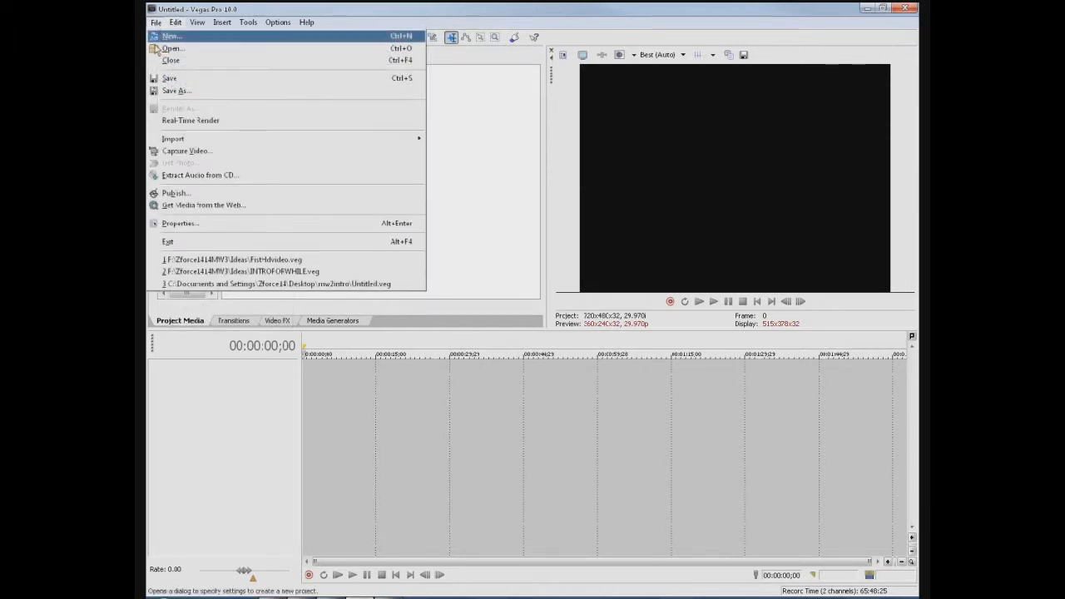
left_click(190, 226)
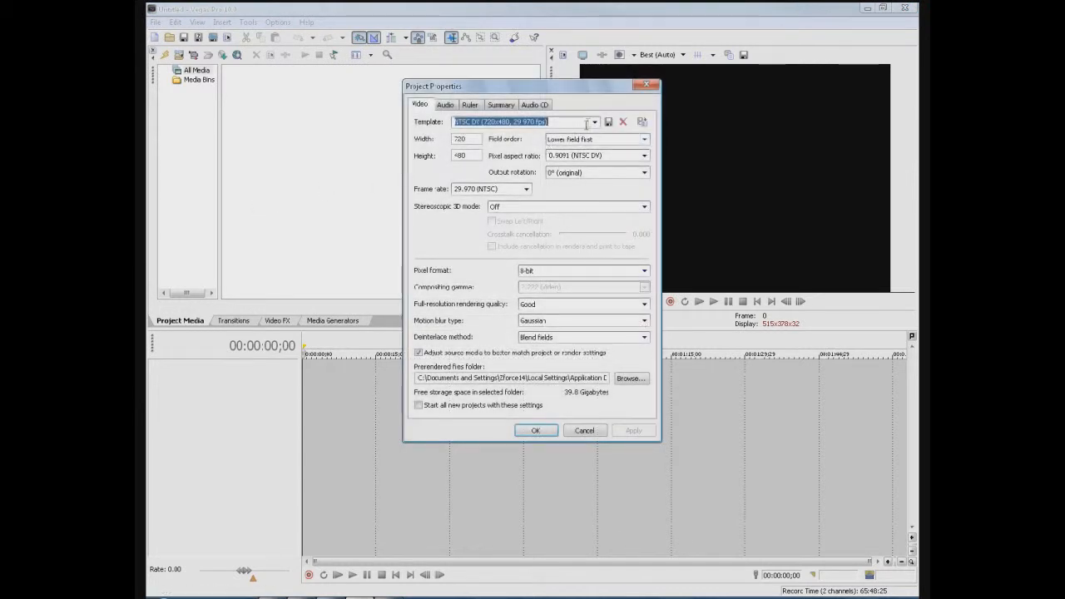
left_click(595, 123)
scroll(533, 233, "up", 2)
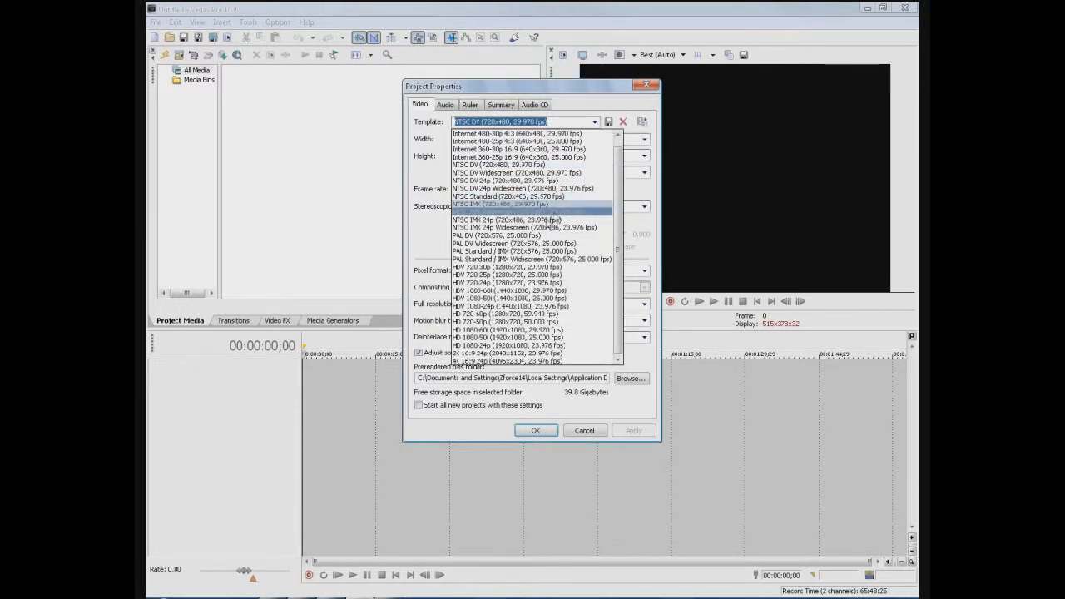
left_click(539, 273)
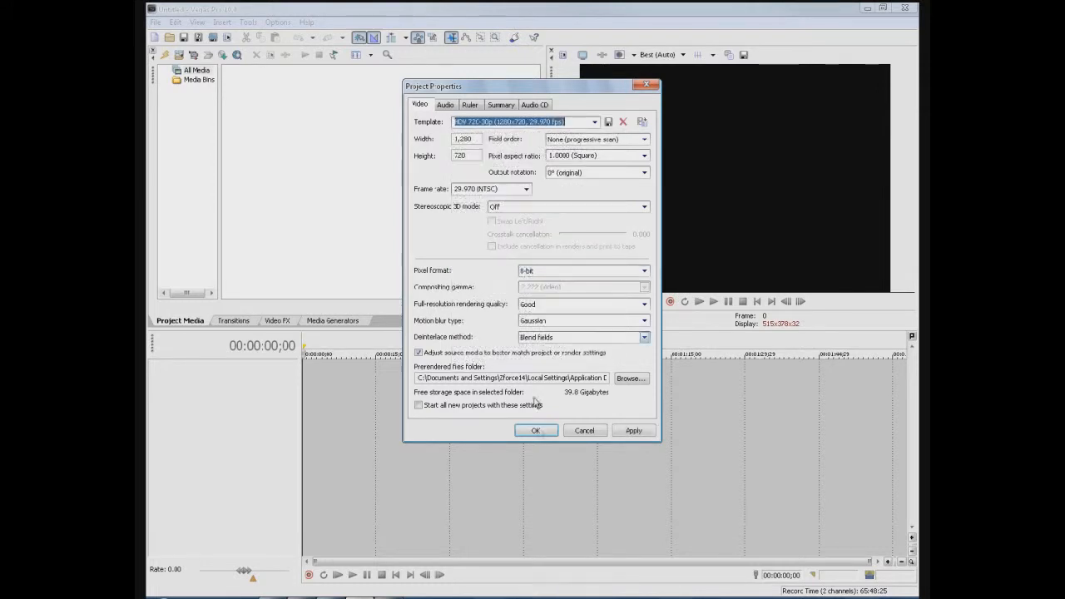
left_click(615, 431)
left_click(535, 430)
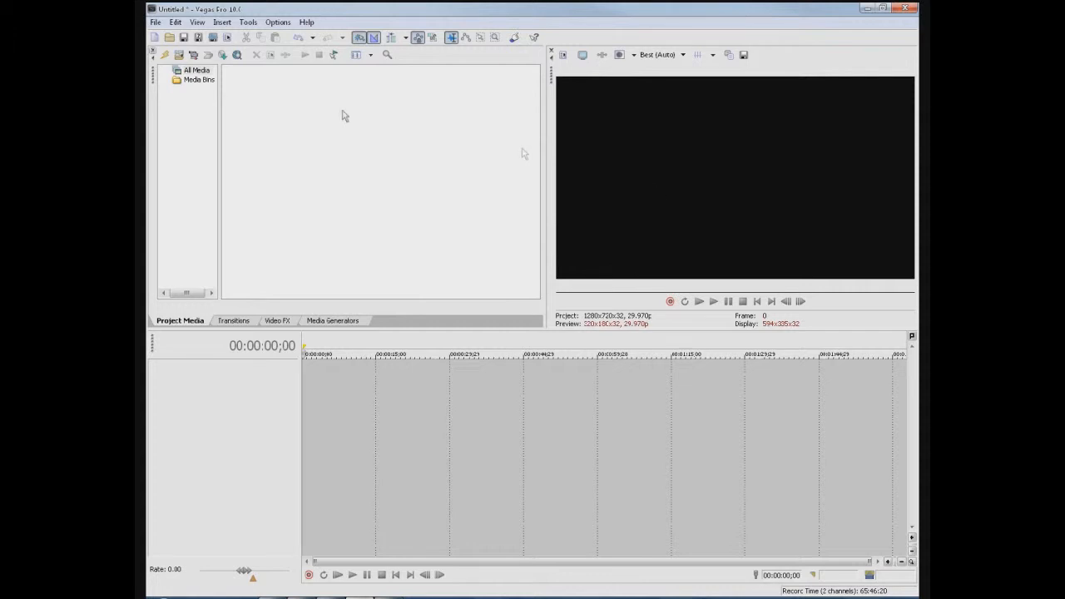
Start importing media and open the personal documents folder from the Desktop listing
left_click(179, 54)
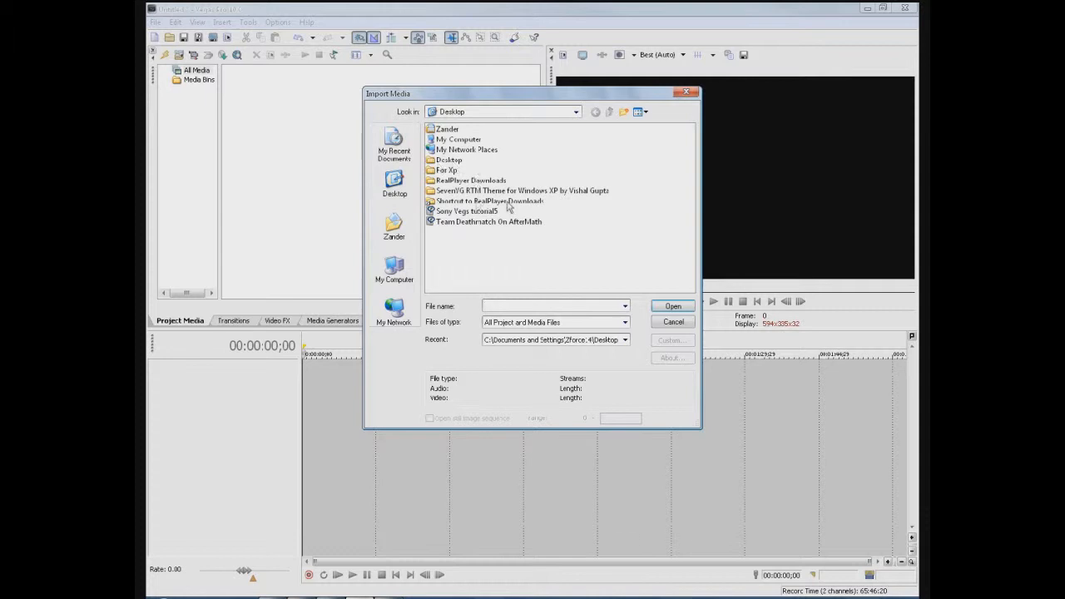
left_click(407, 248)
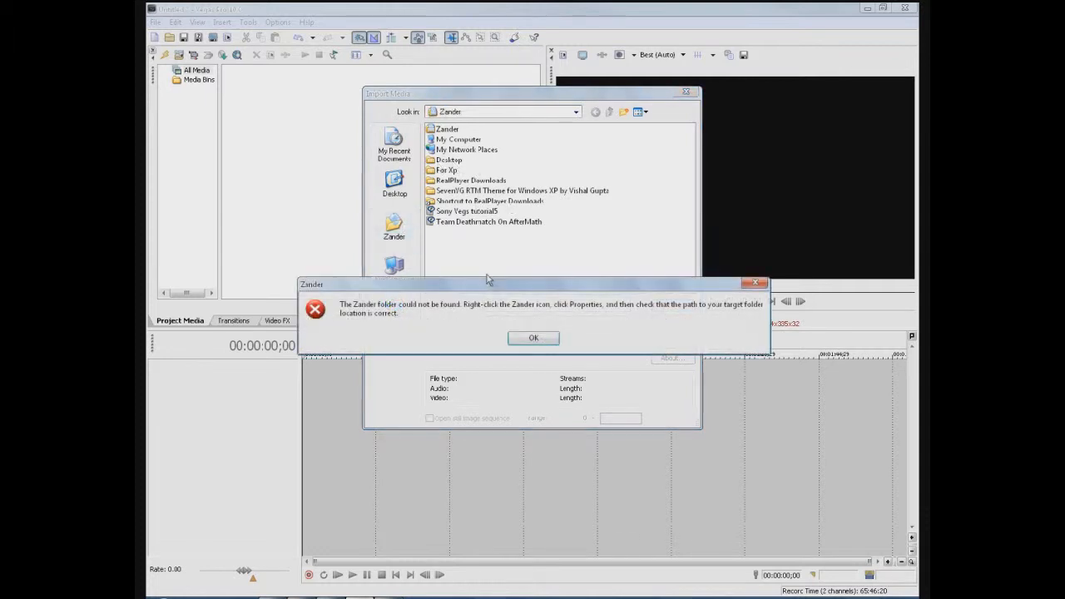
left_click(520, 339)
left_click(534, 338)
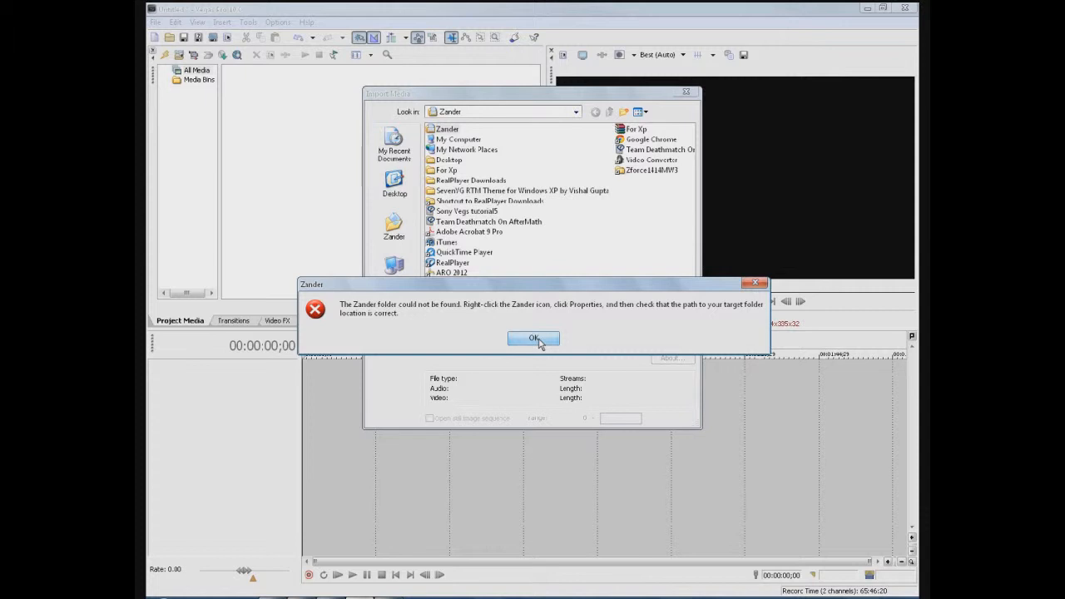
left_click(534, 339)
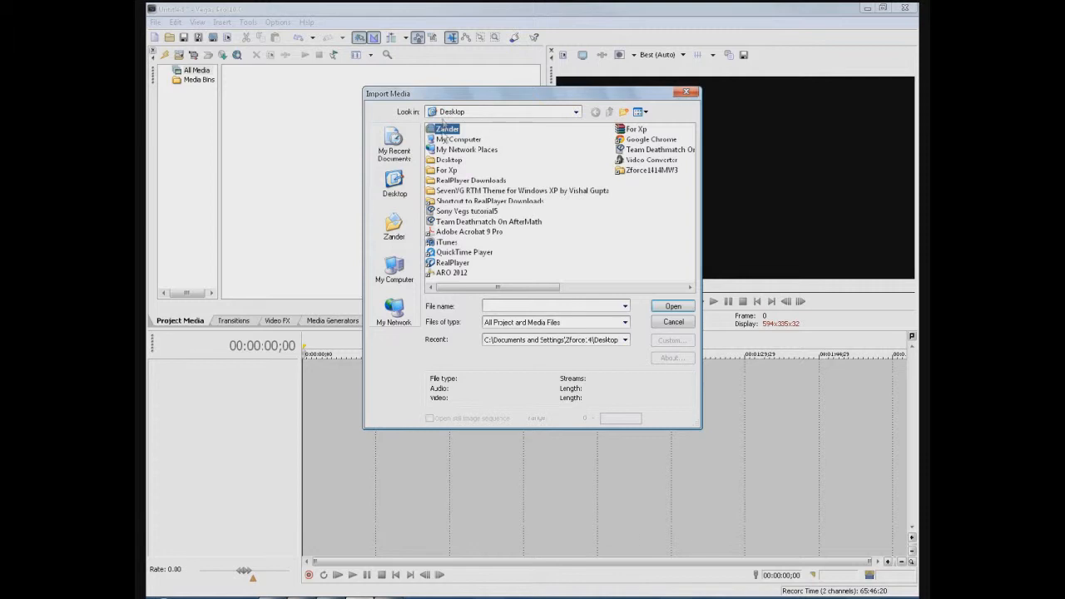
left_click(442, 132)
left_click(431, 130)
double_click(431, 131)
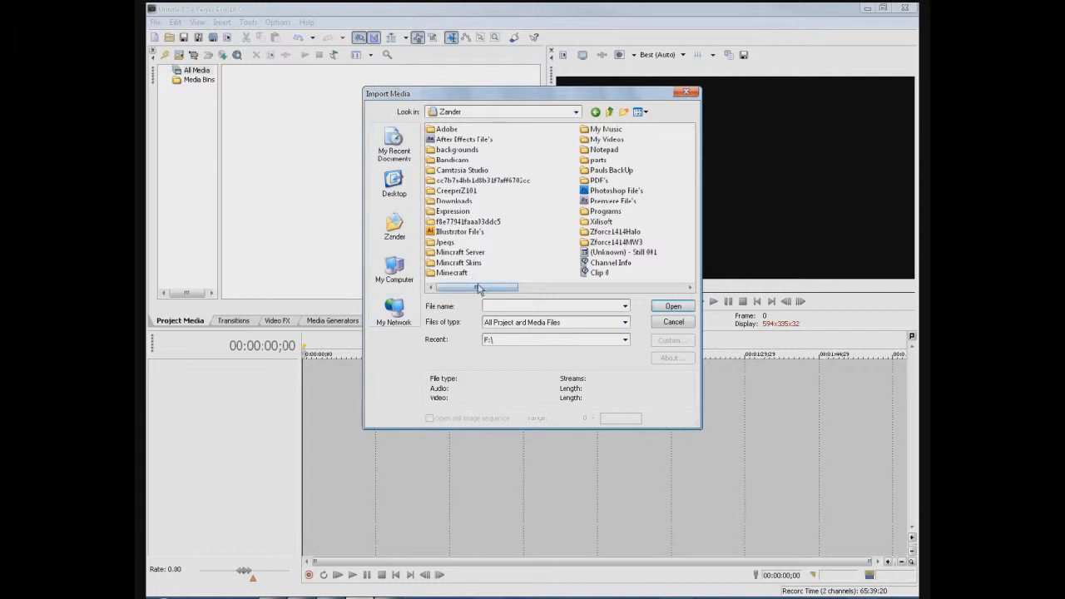
Import HDVideo2 from the Zforce1414MW3 Videos Gameplays folder and place it at the start of the timeline
double_click(616, 242)
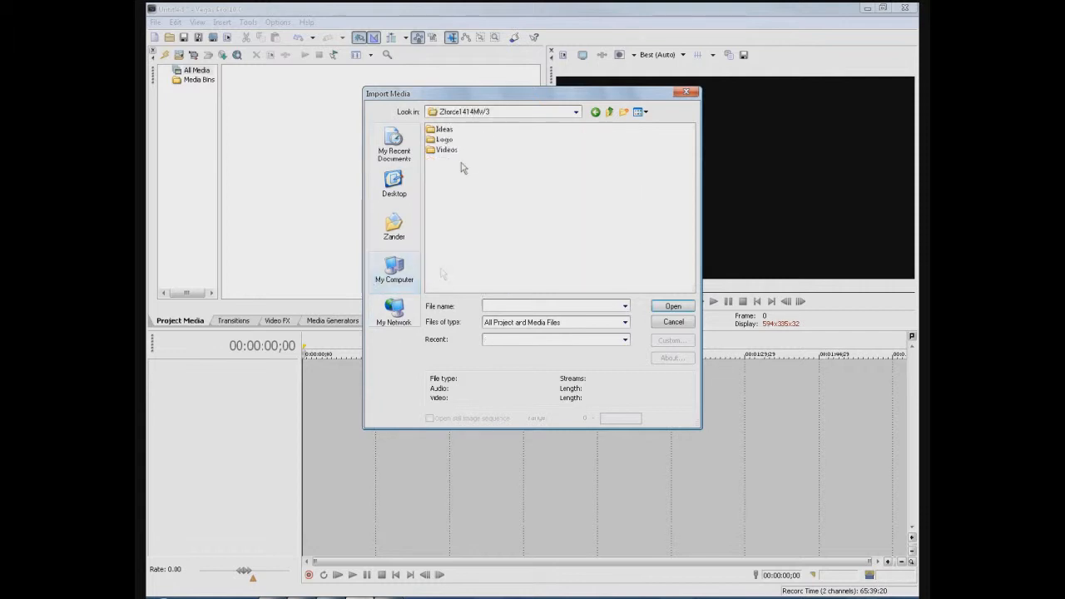
double_click(454, 150)
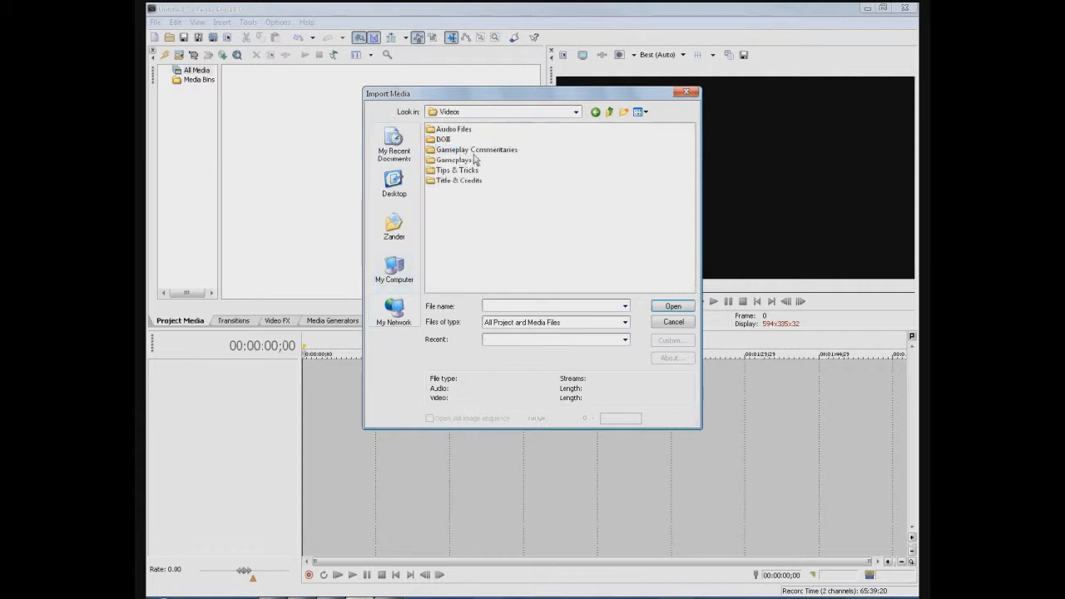
double_click(460, 161)
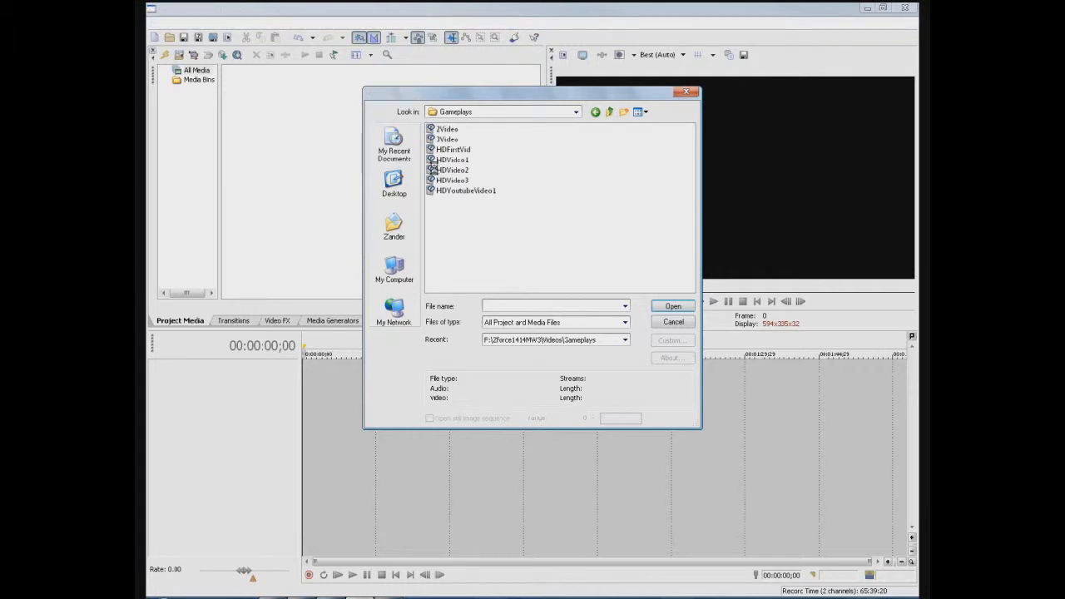
left_click(432, 170)
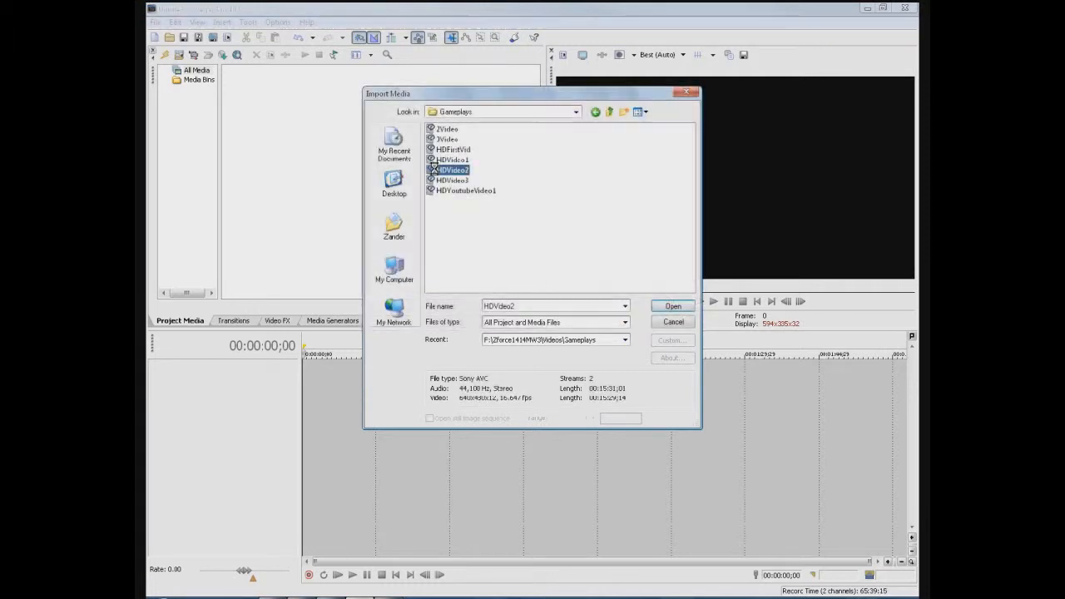
left_click(675, 306)
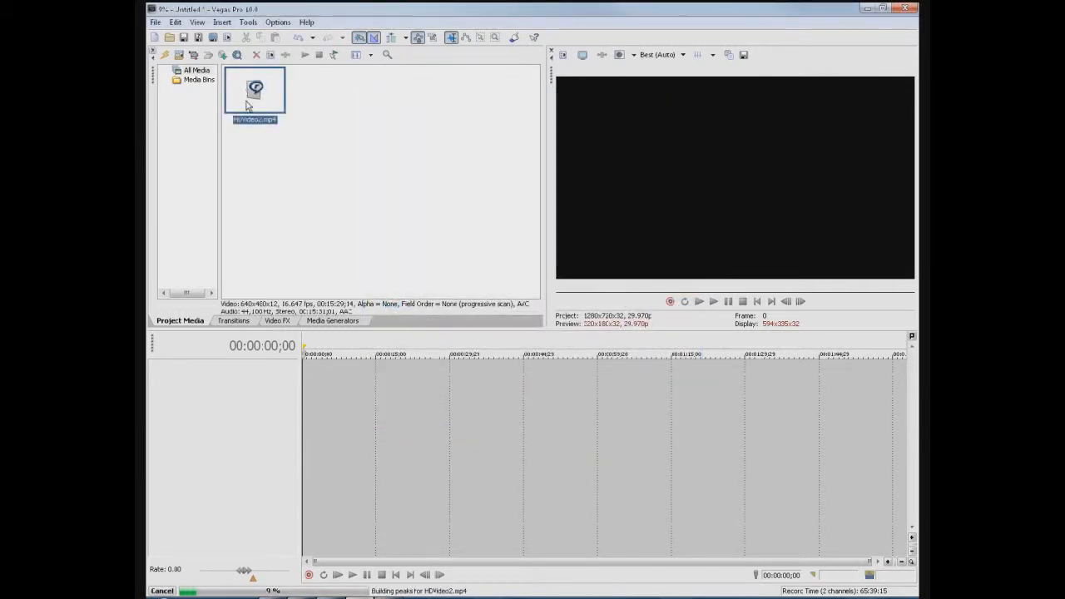
left_click_drag(246, 101, 301, 413)
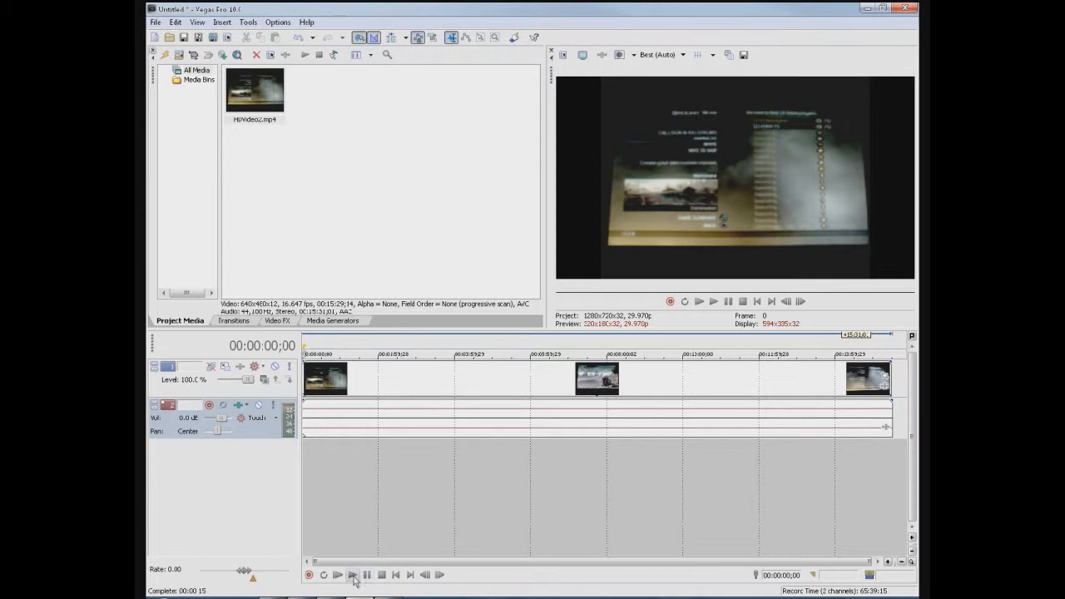
Play the clip, sampling several points along the timeline, and stop playback
left_click(353, 575)
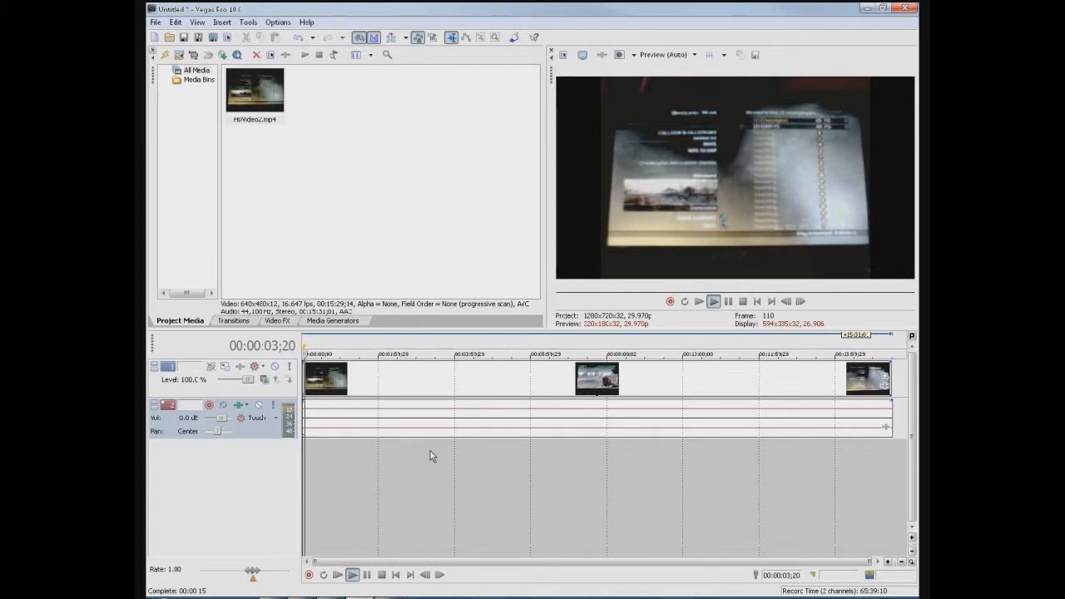
left_click(621, 462)
left_click(782, 468)
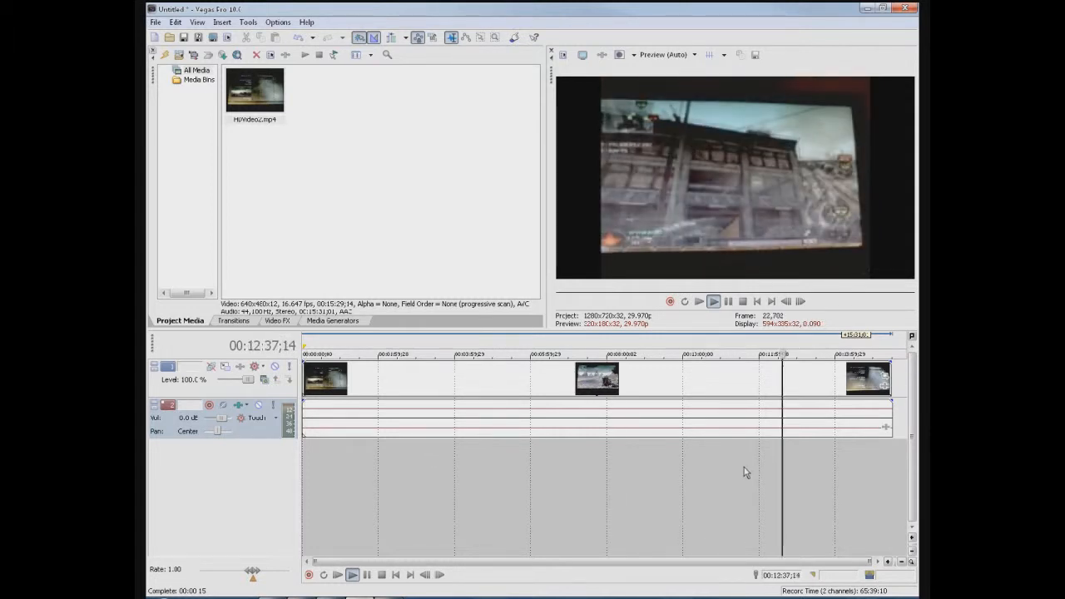
left_click(744, 471)
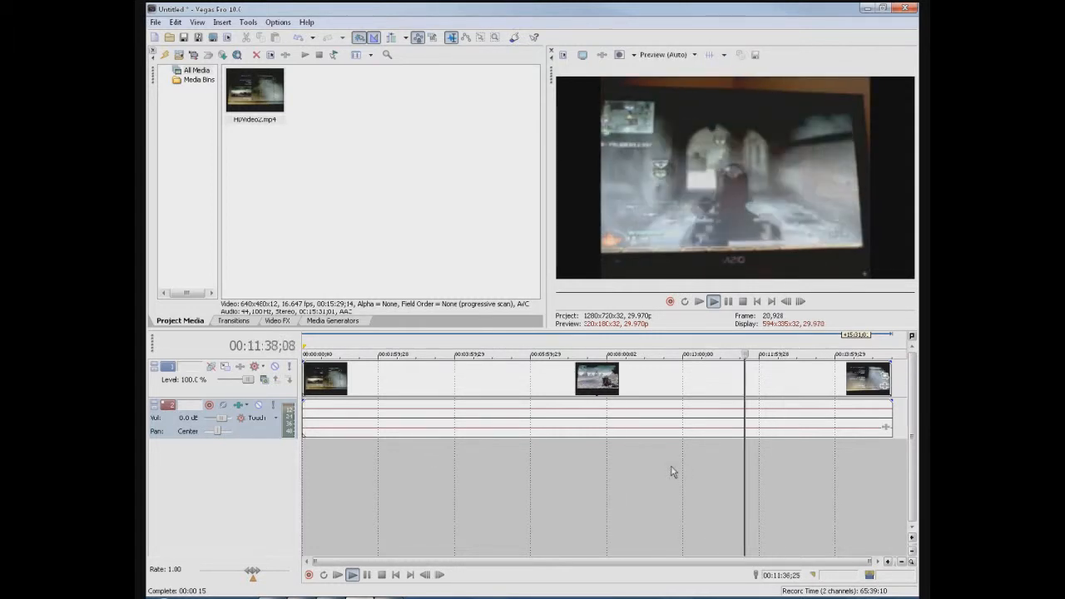
left_click(673, 472)
left_click(558, 467)
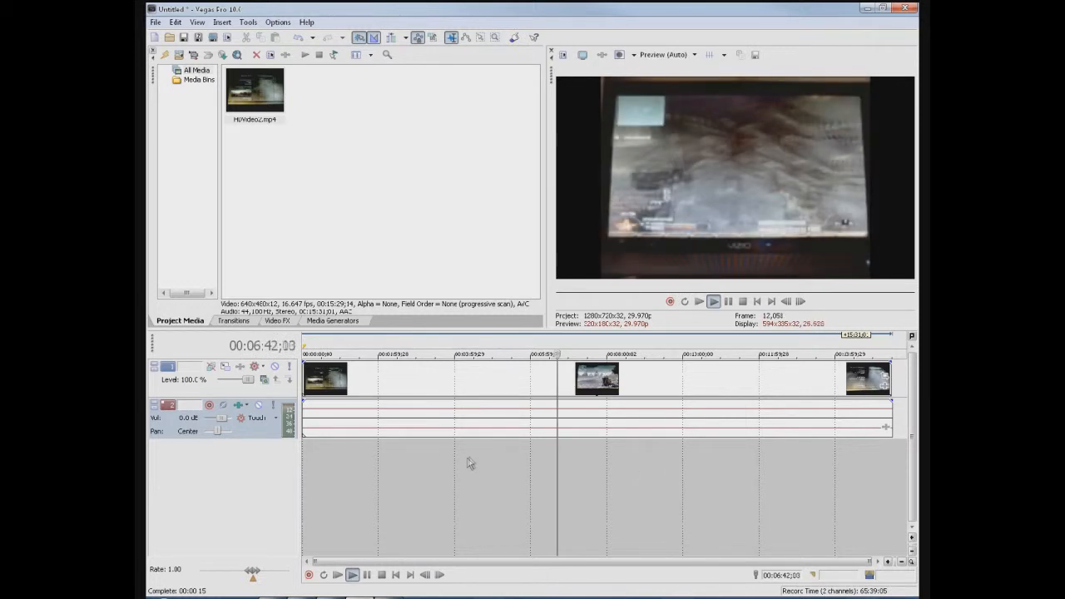
left_click(470, 462)
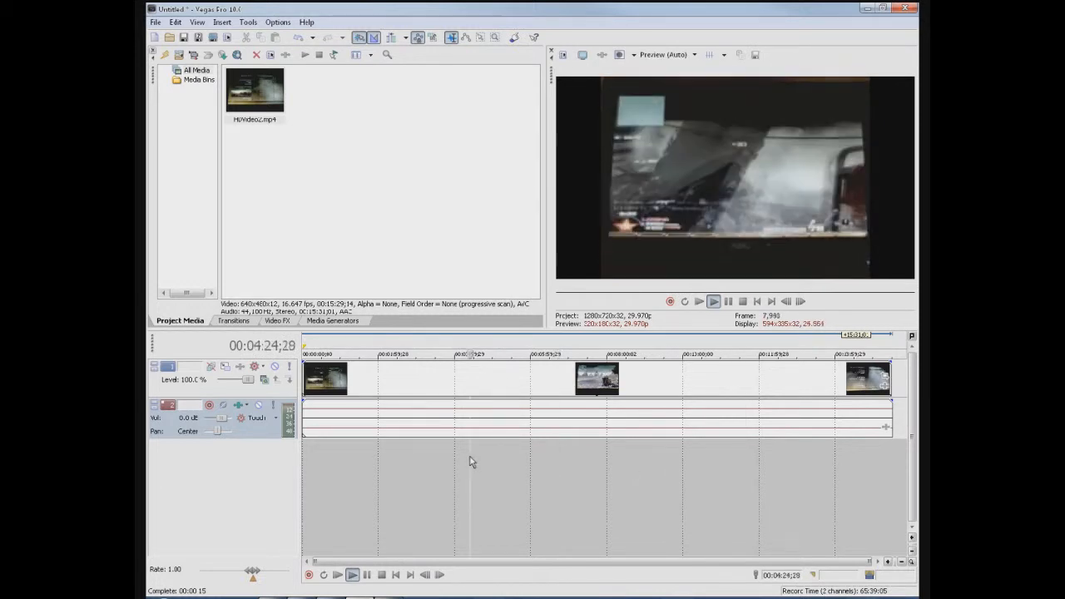
left_click(382, 575)
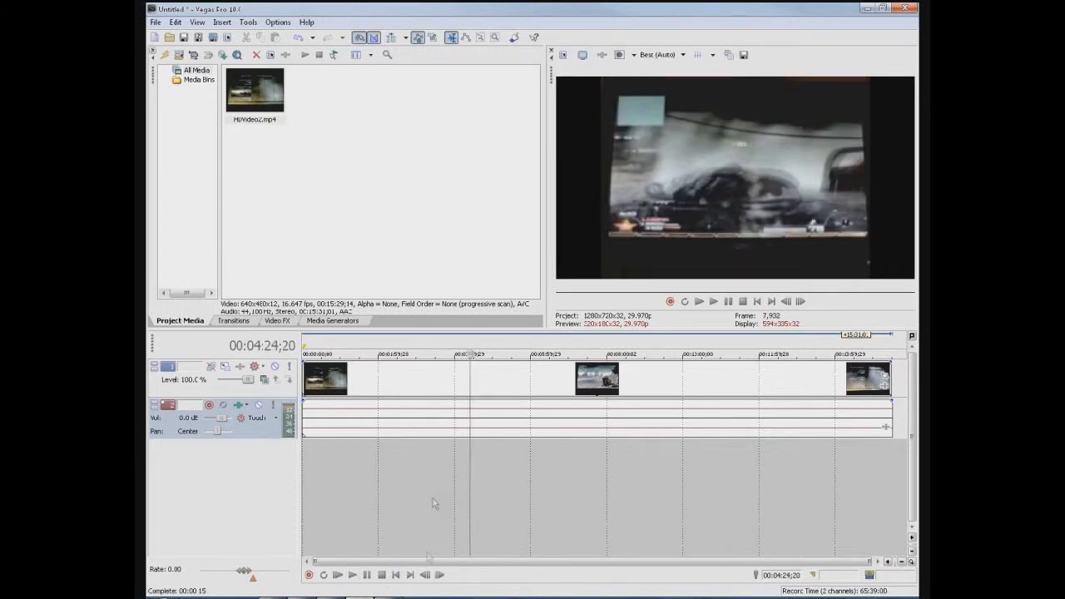
Move the timeline cursor between the clip's start, its end and several points in between
left_click(397, 575)
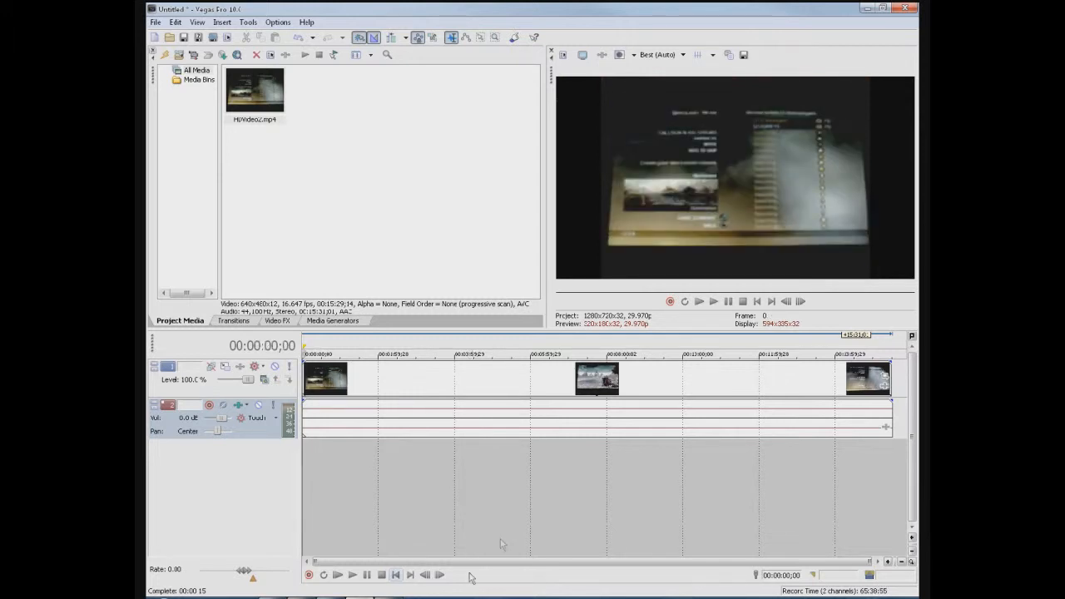
left_click(490, 474)
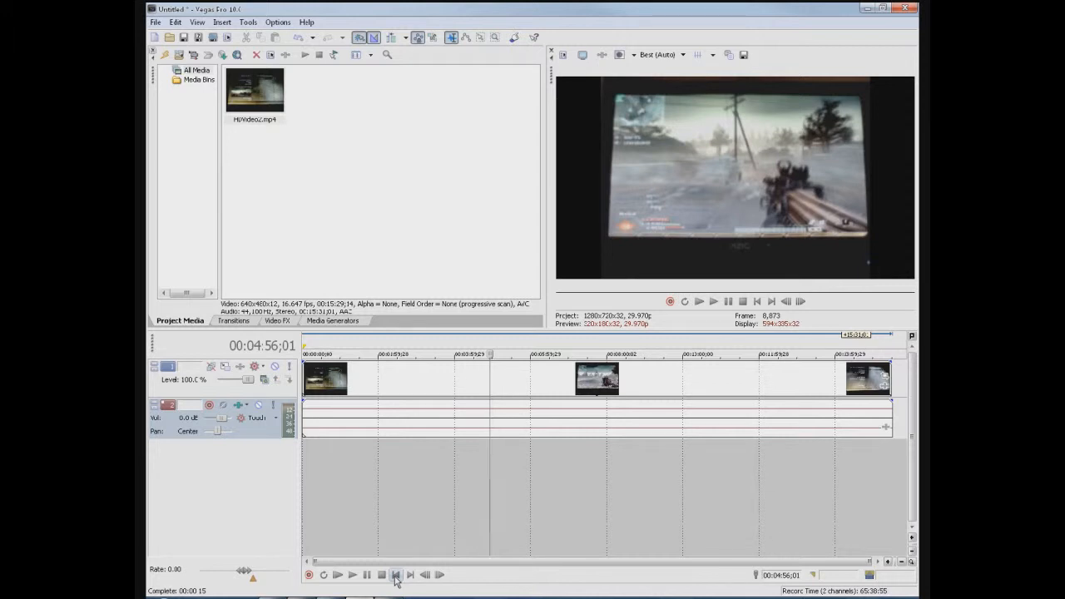
left_click(399, 509)
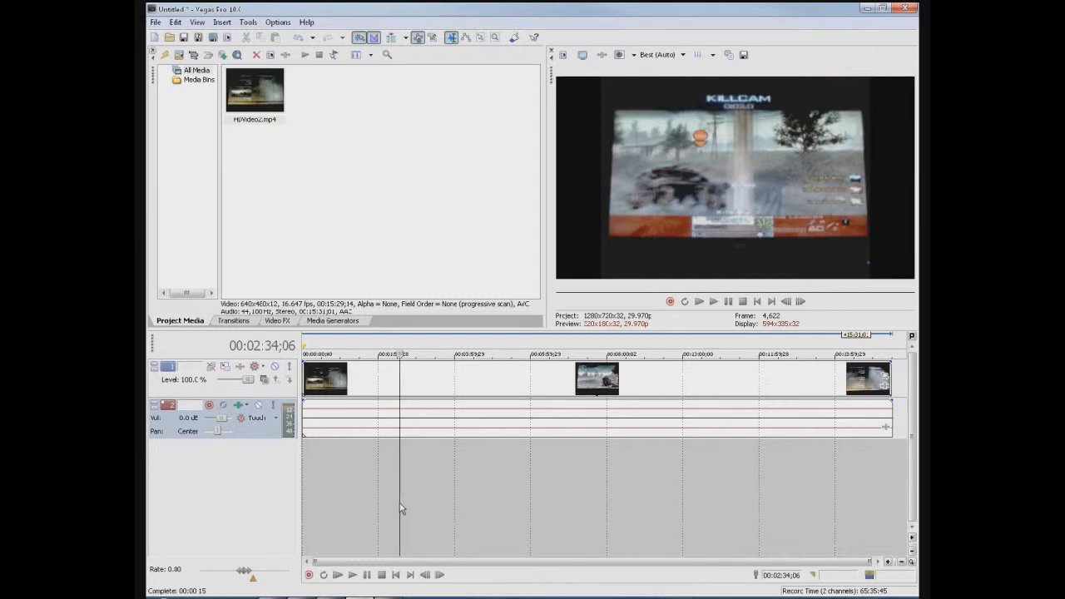
key("Home")
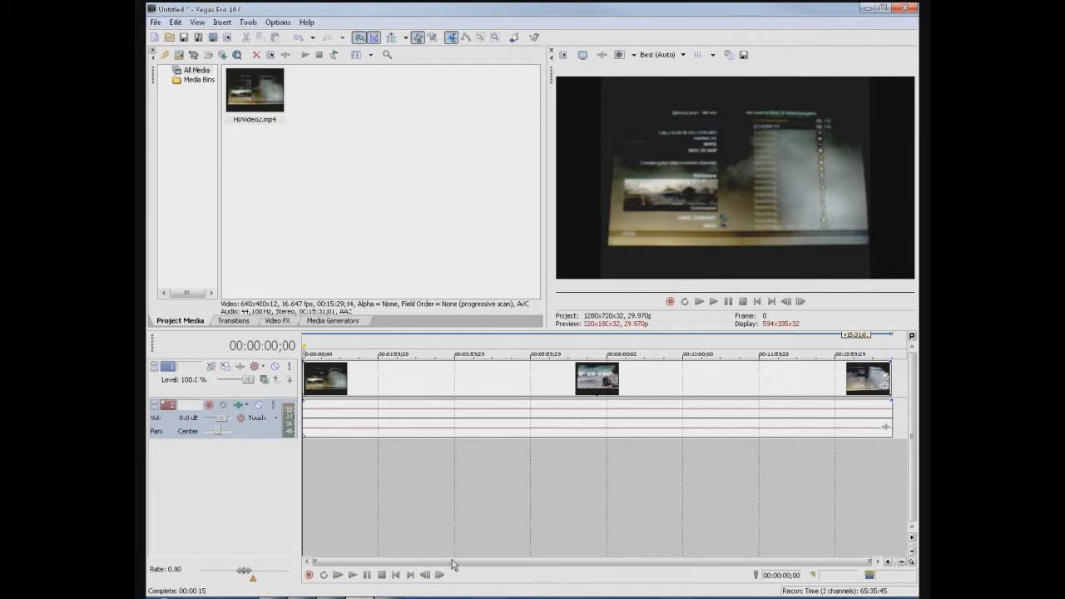
key("End")
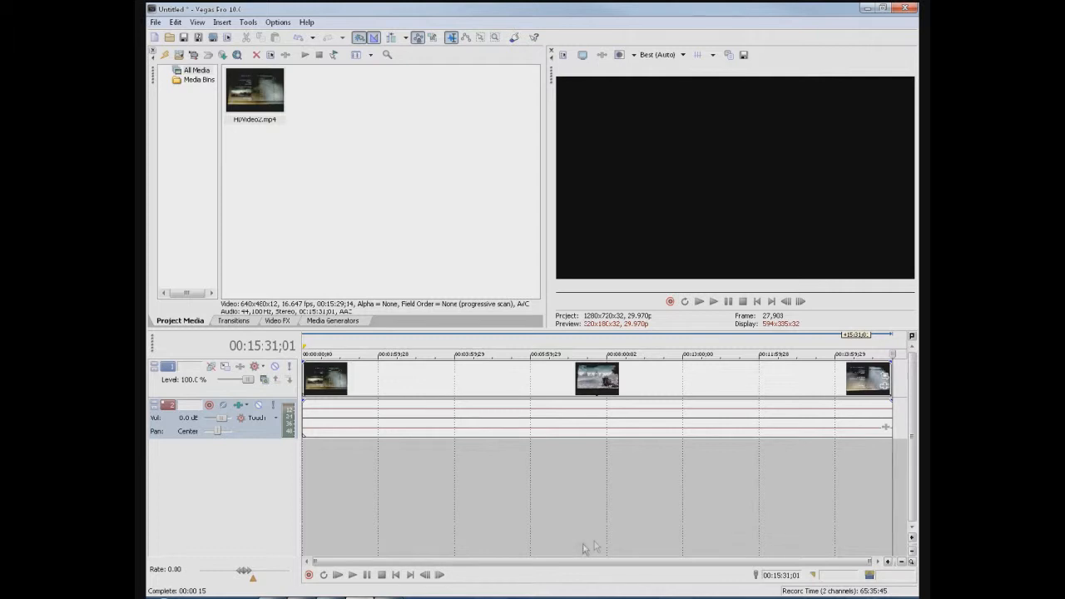
left_click(467, 469)
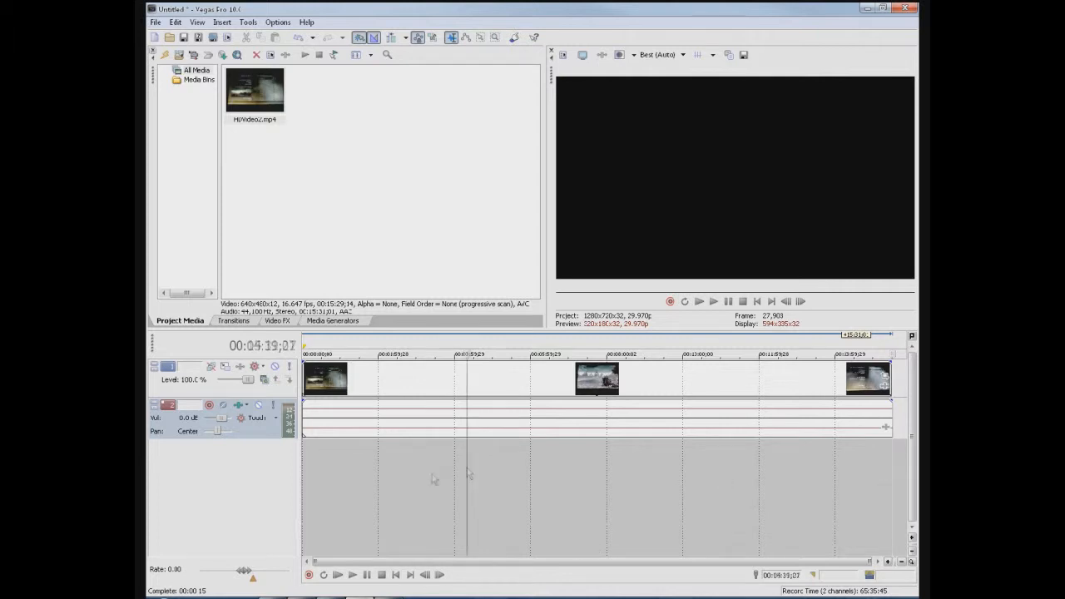
Select about the first 1 minute 57 seconds of the timeline and play the clip from its start
left_click_drag(376, 474, 299, 502)
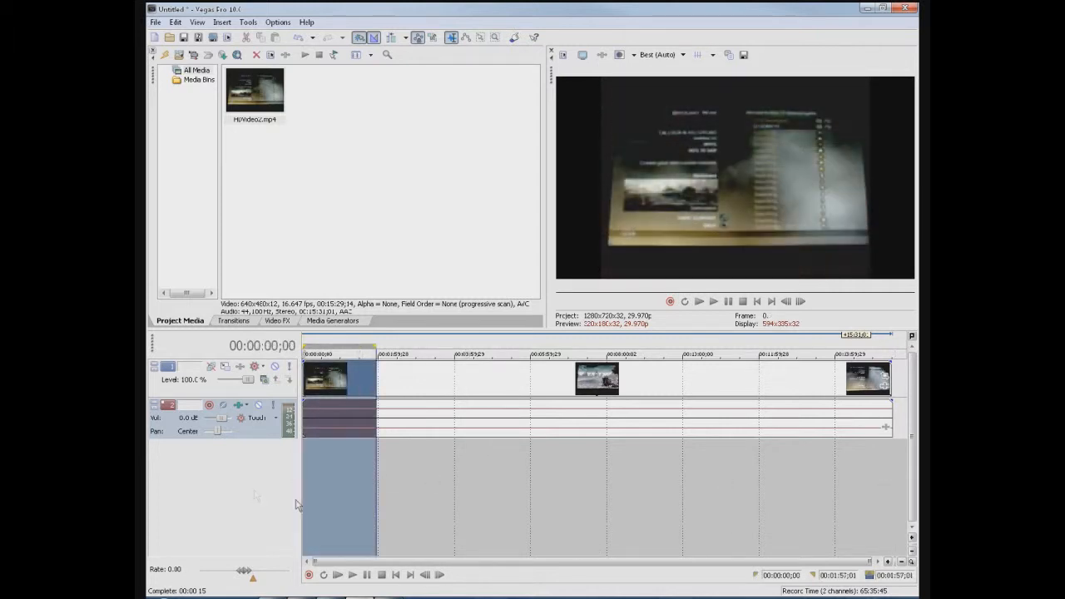
left_click(301, 502)
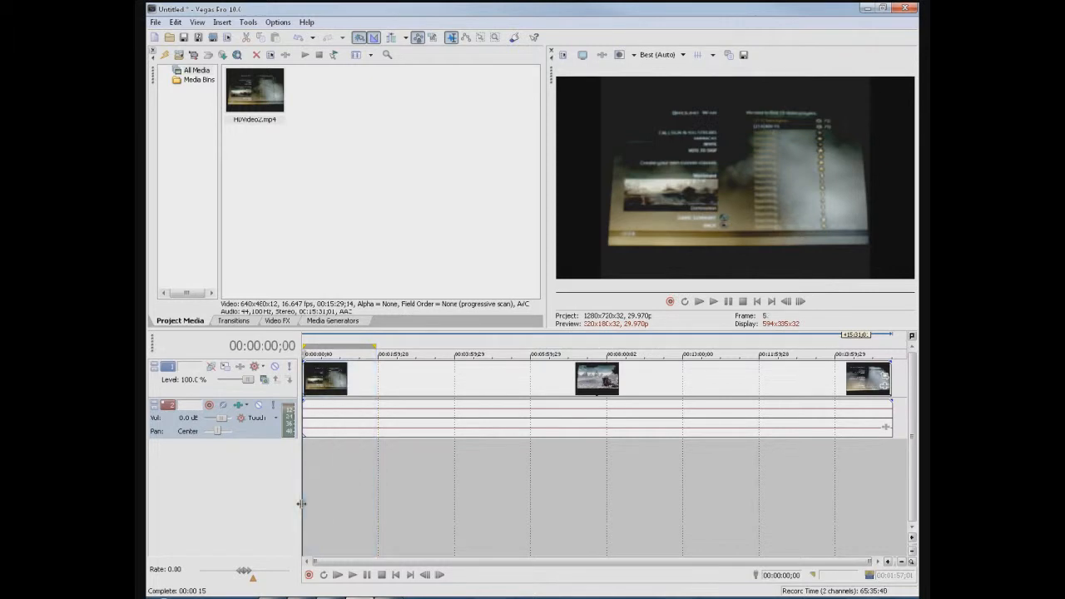
key("space")
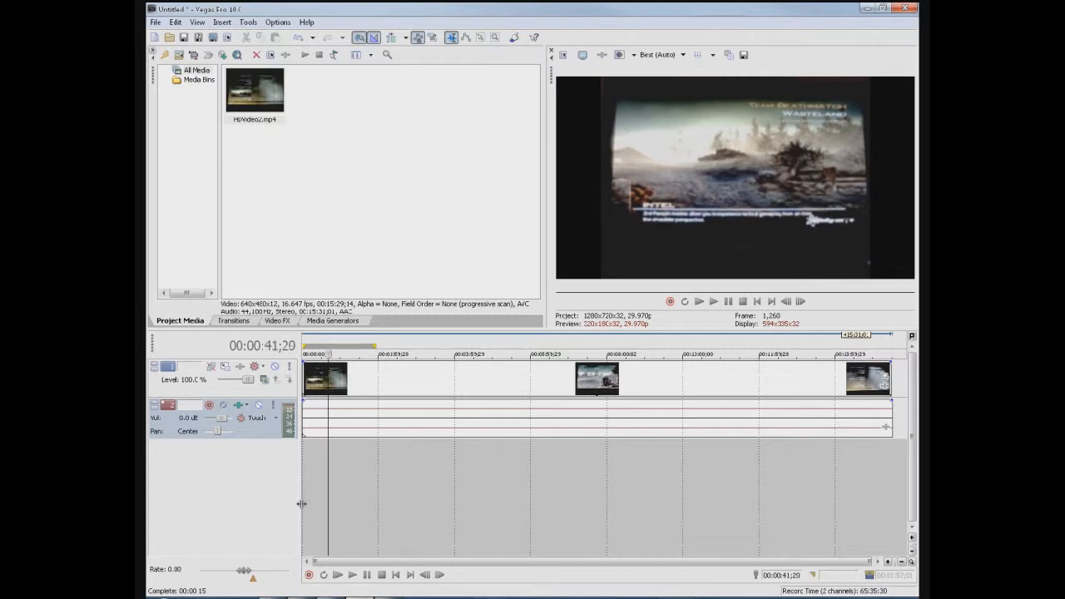
left_click(382, 575)
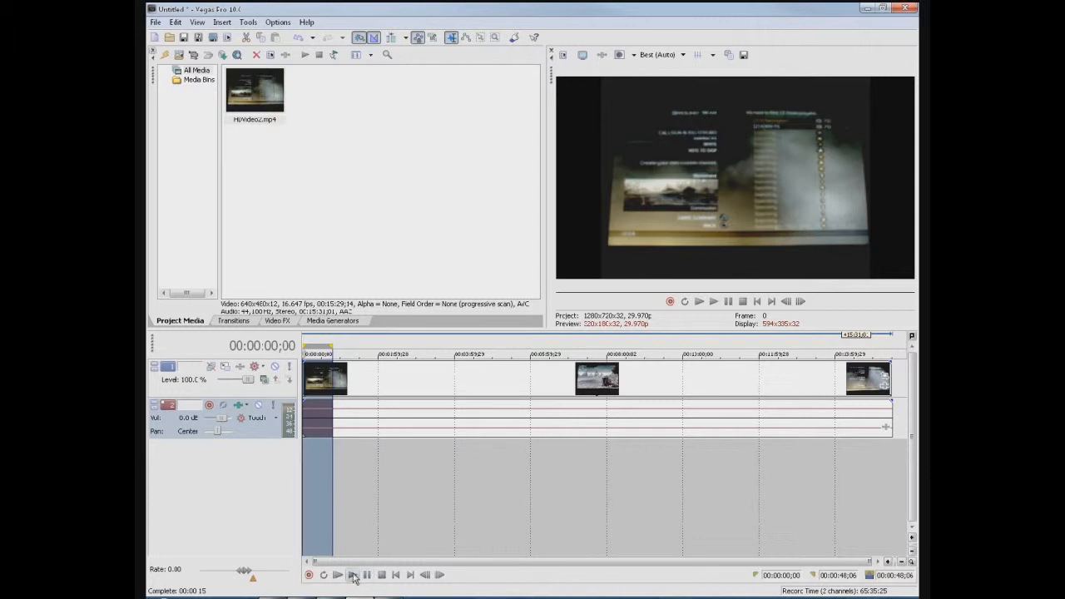
left_click(353, 575)
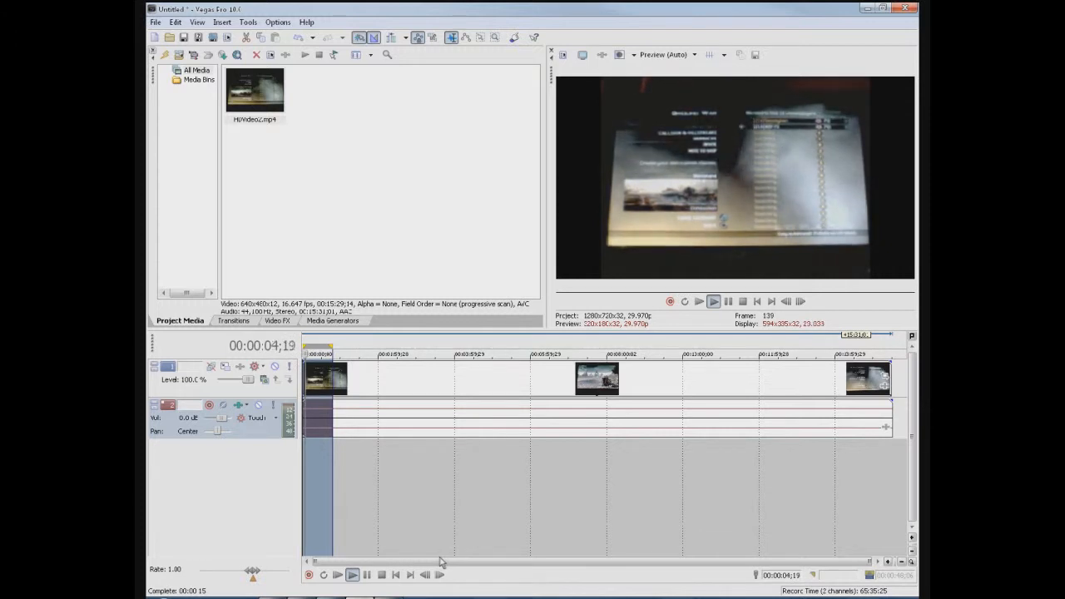
Stop playback, clear the time selection and view the clip at several points along the timeline
left_click(381, 575)
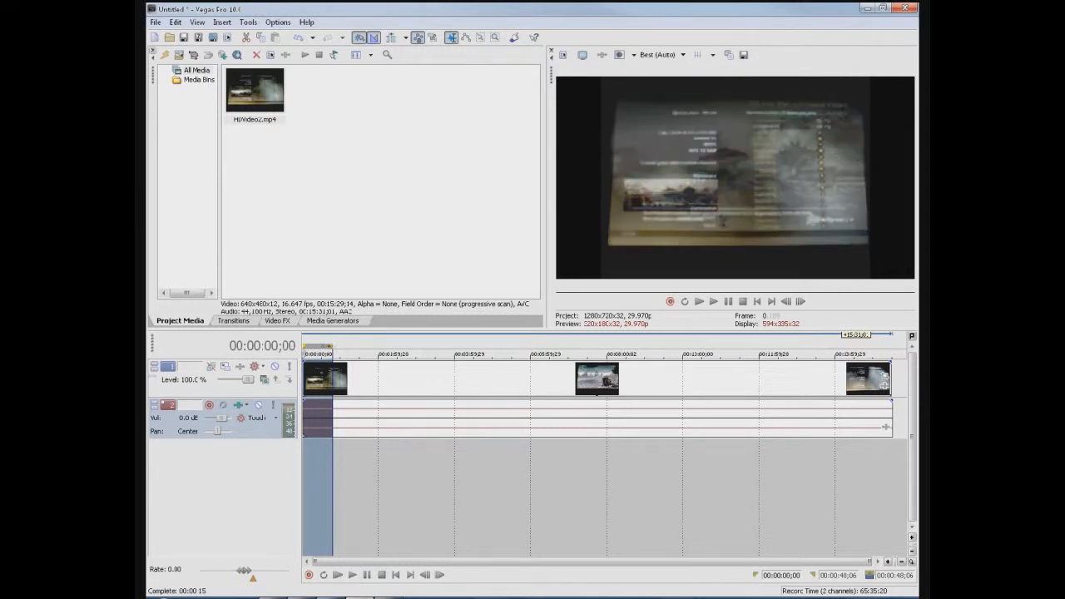
left_click(366, 479)
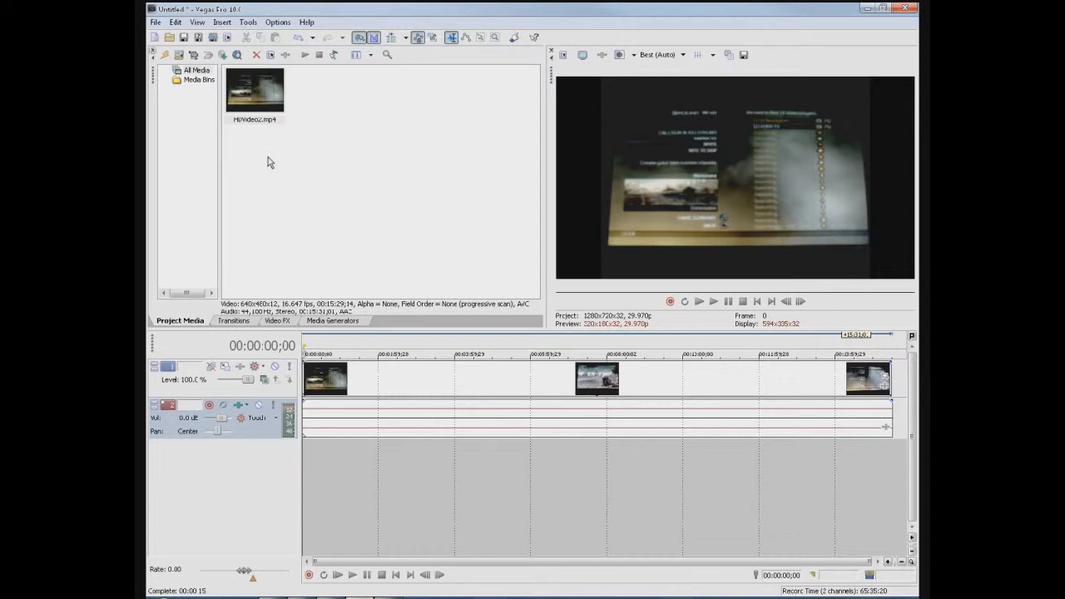
left_click(378, 381)
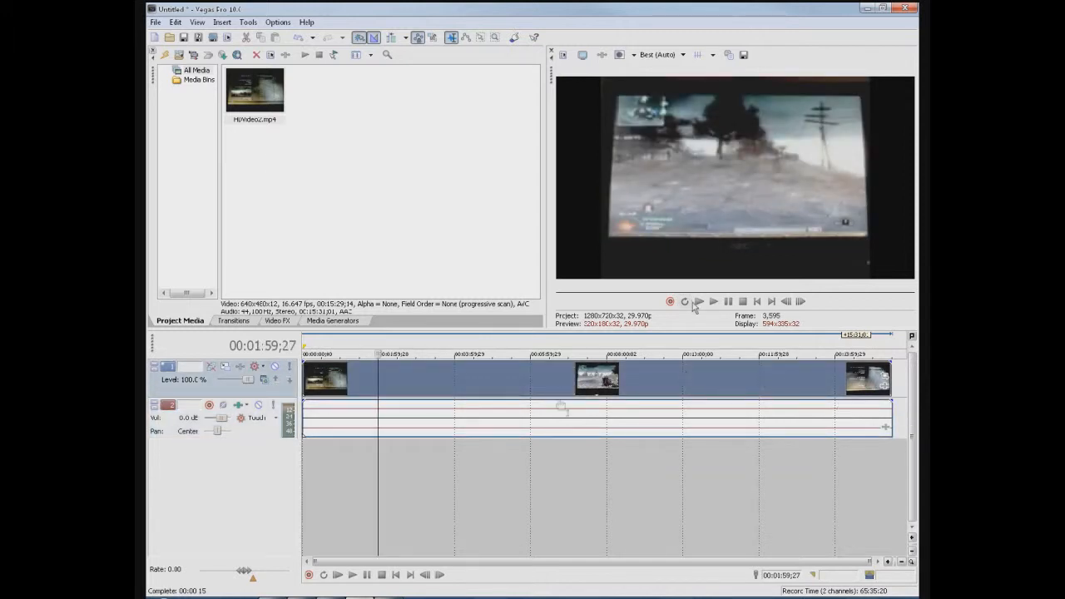
left_click(628, 482)
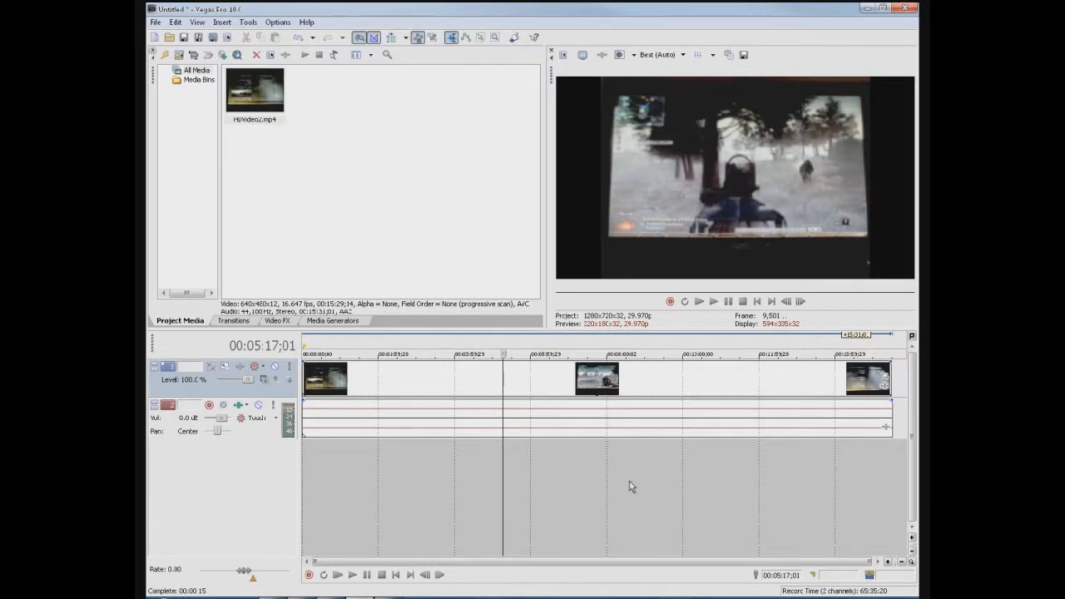
left_click(495, 475)
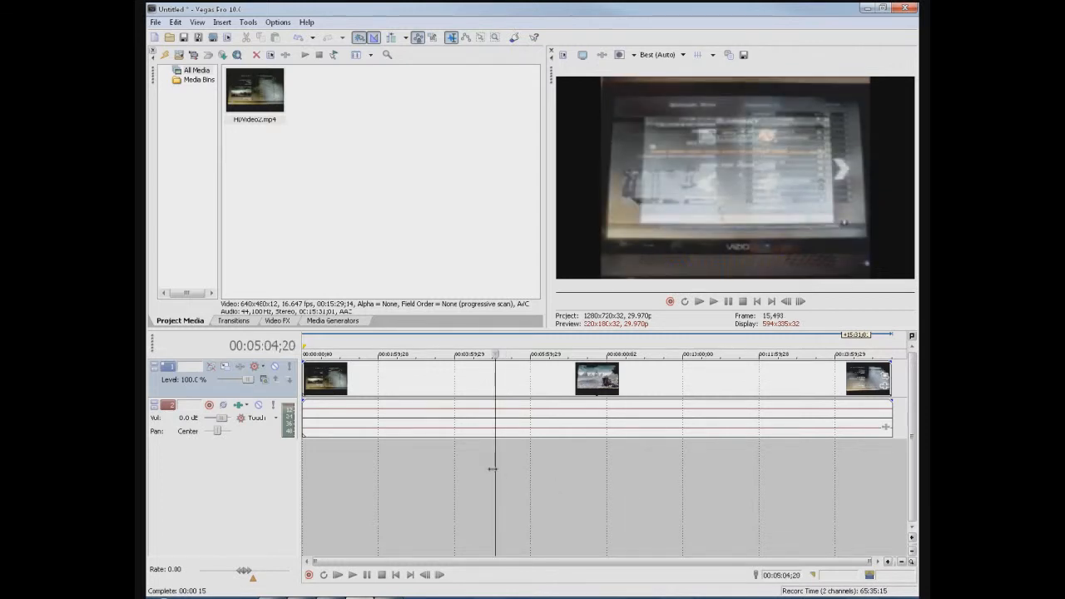
left_click(662, 492)
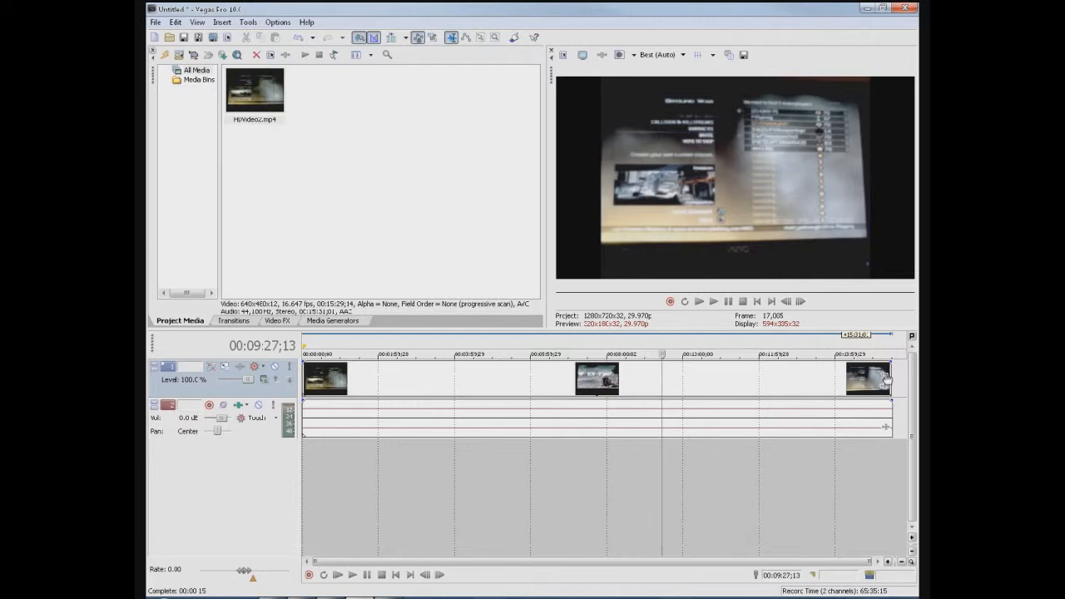
Open the pan/crop settings of the HDVideo2 clip and shrink the crop frame slightly to a width of about 625
left_click(885, 376)
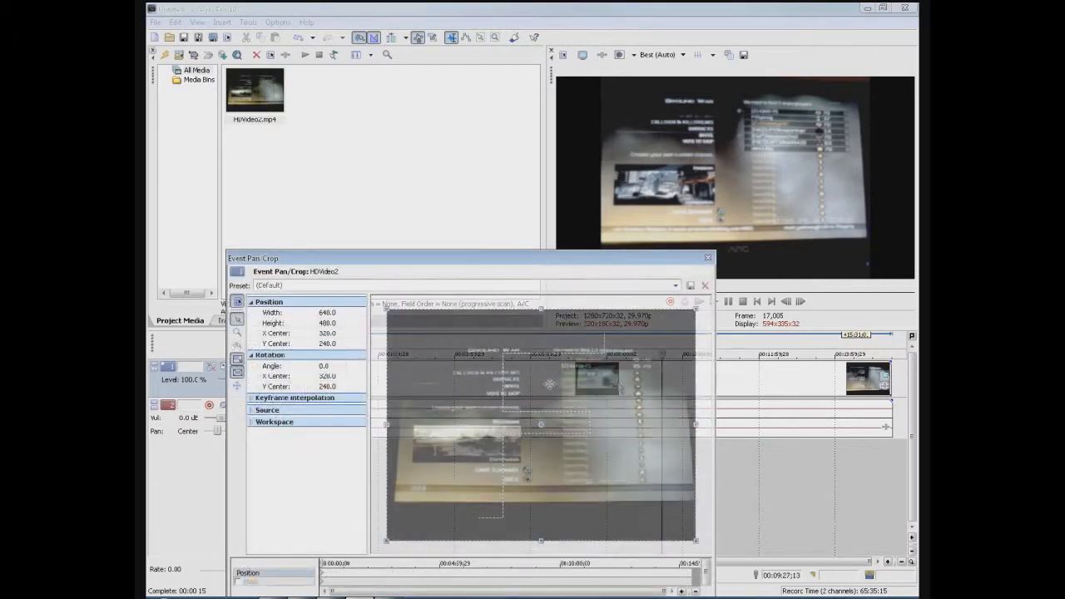
left_click_drag(488, 268, 509, 136)
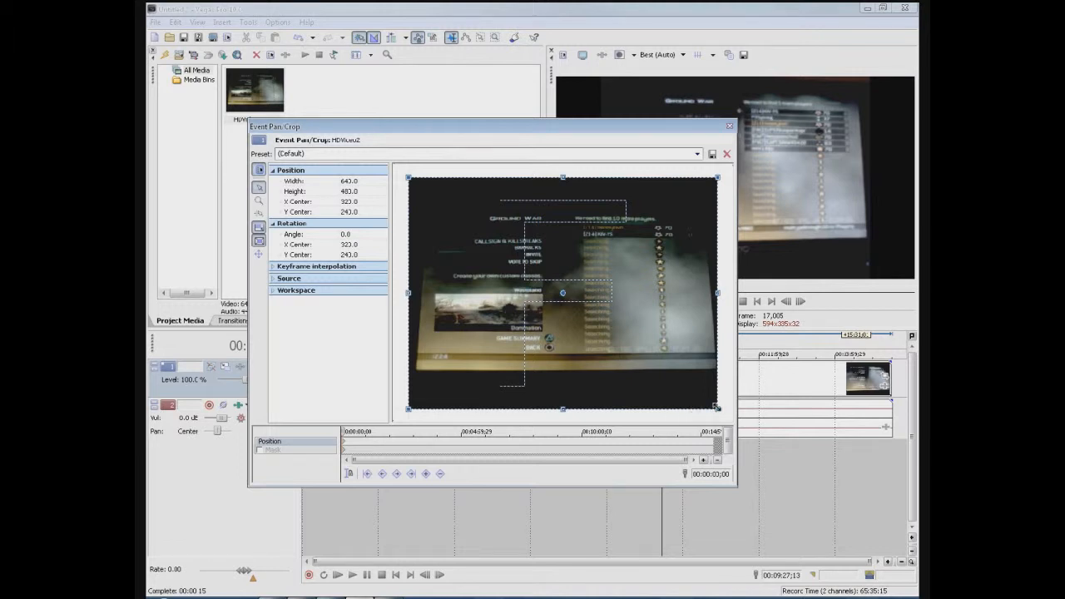
mouse_move(716, 406)
left_mouse_down()
mouse_move(662, 360)
mouse_move(713, 416)
left_mouse_up()
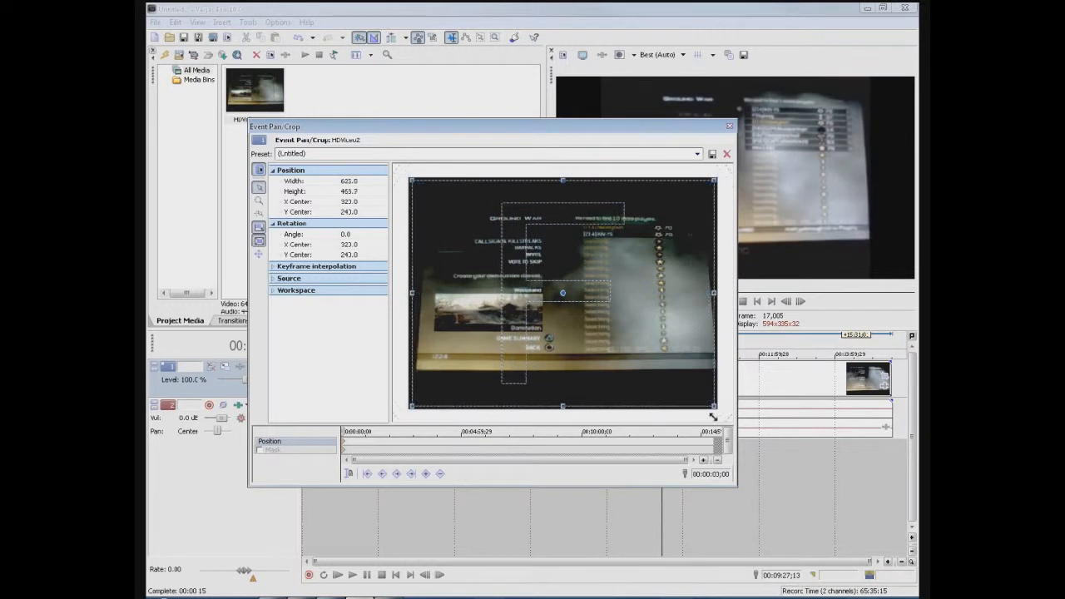
Try flipping the crop frame vertically and horizontally, flip it back, and restore the default framing
right_click(655, 353)
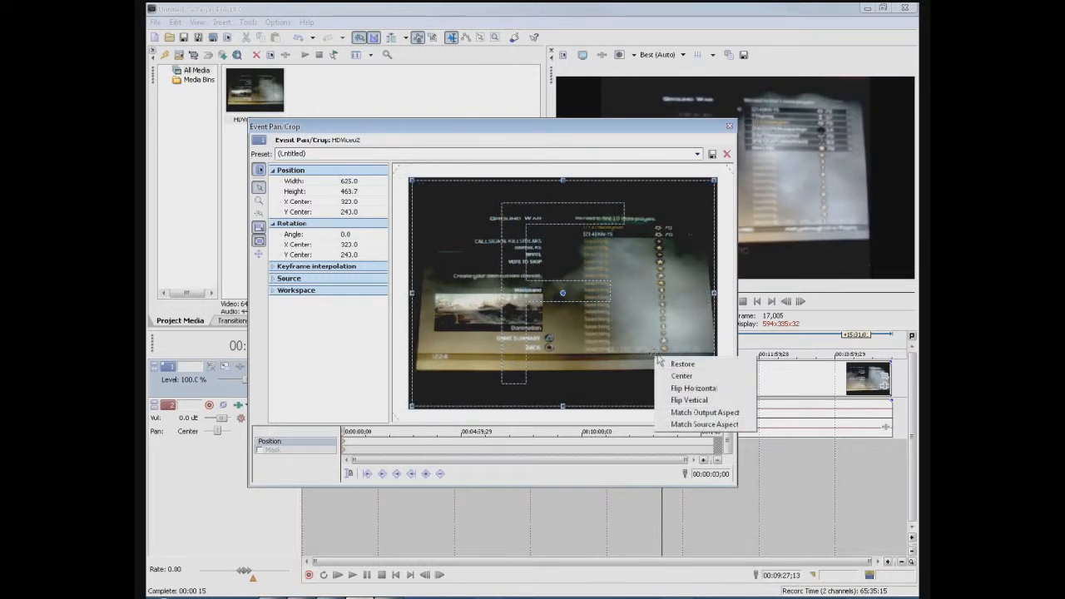
left_click(675, 412)
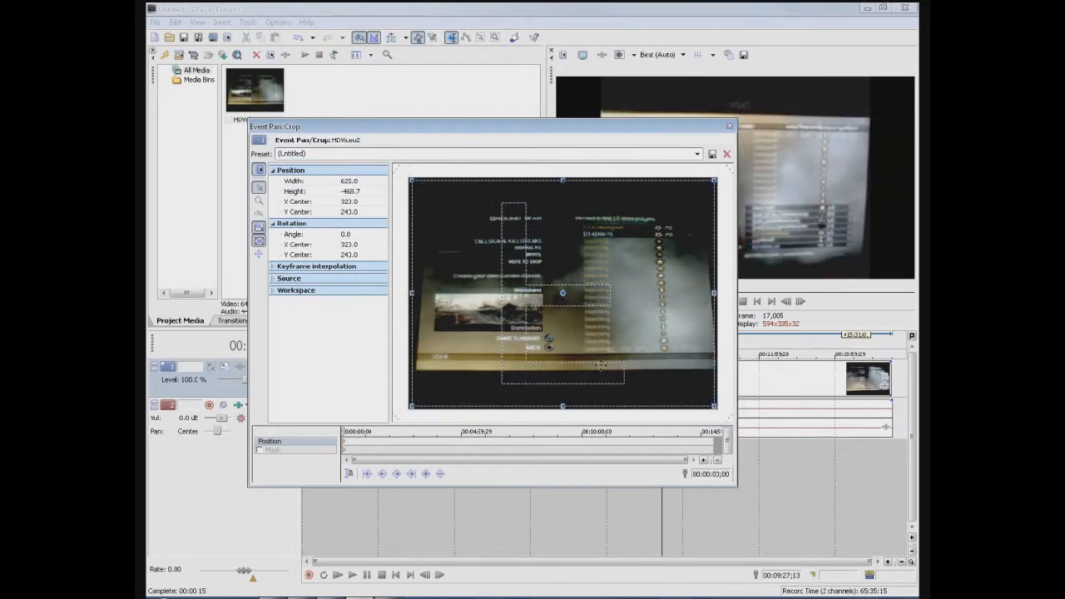
right_click(601, 367)
left_click(632, 399)
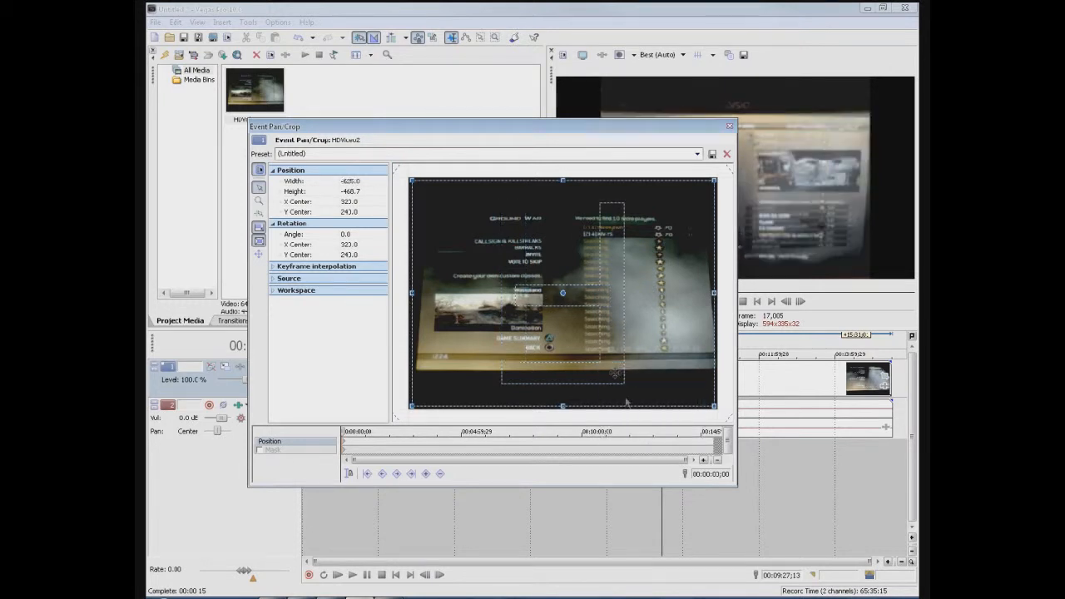
right_click(613, 368)
left_click(644, 411)
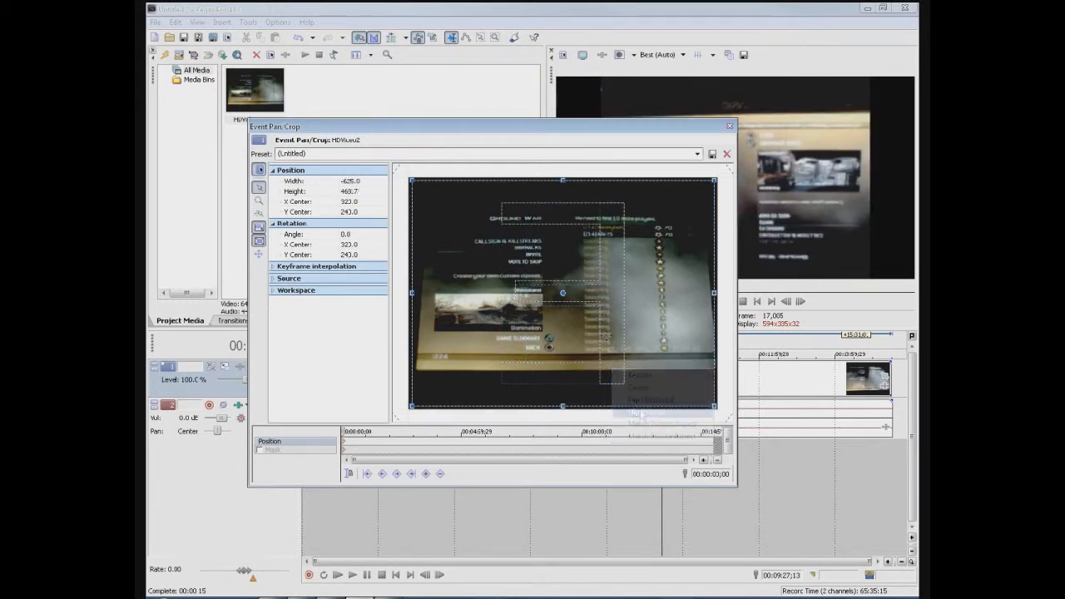
right_click(607, 339)
left_click(634, 372)
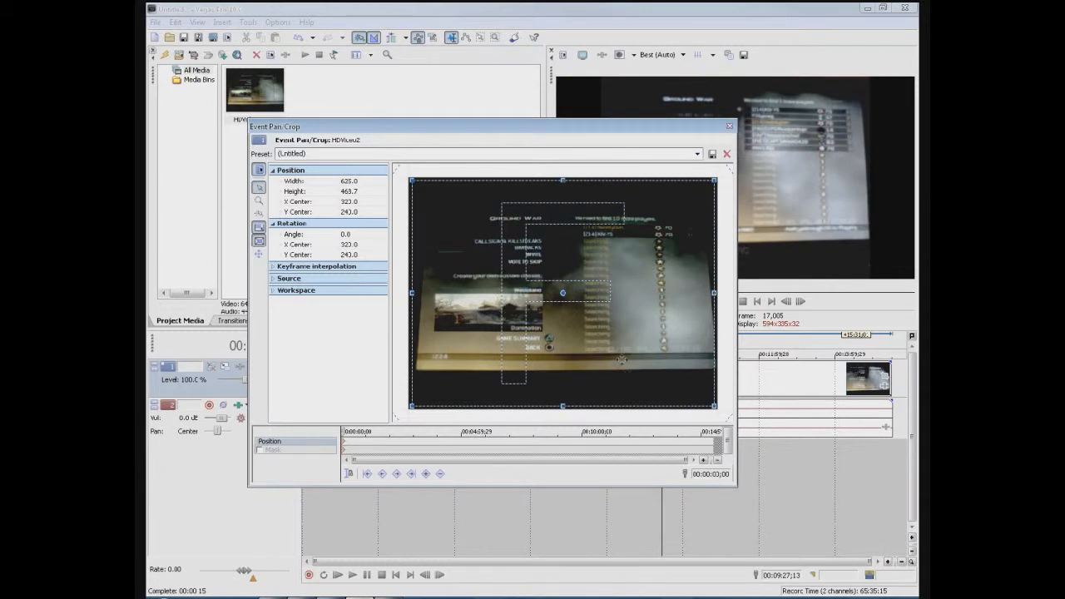
right_click(626, 364)
left_click(650, 371)
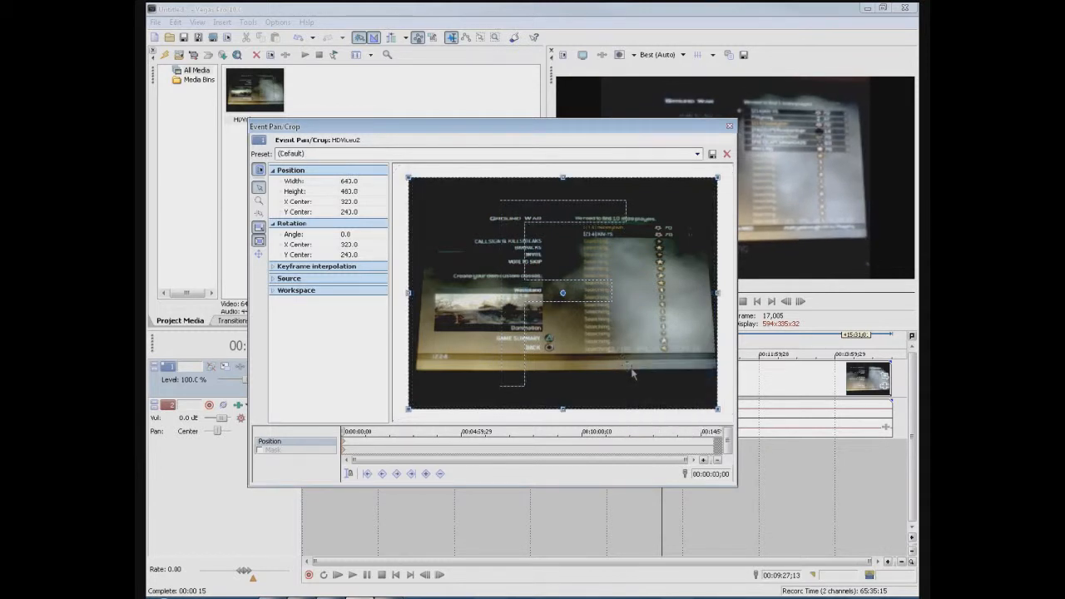
Try other framing commands and a tighter crop on the clip, and restore the default crop frame
right_click(641, 386)
left_click(648, 398)
right_click(589, 360)
left_click(636, 382)
right_click(571, 361)
left_click(632, 411)
scroll(675, 382, "up", 5)
right_click(571, 299)
left_click(596, 319)
right_click(598, 326)
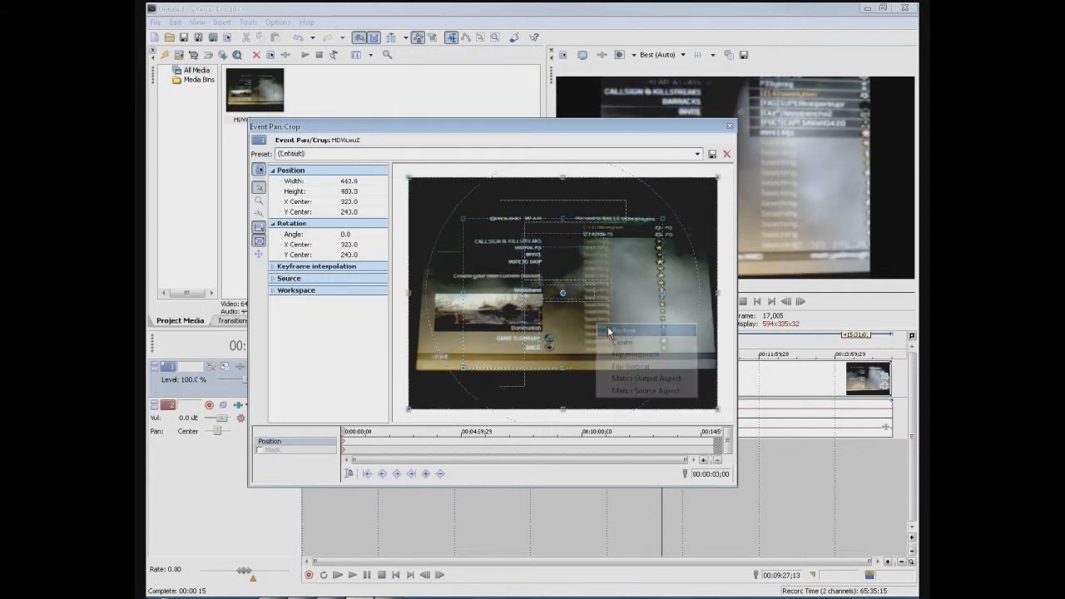
left_click(608, 333)
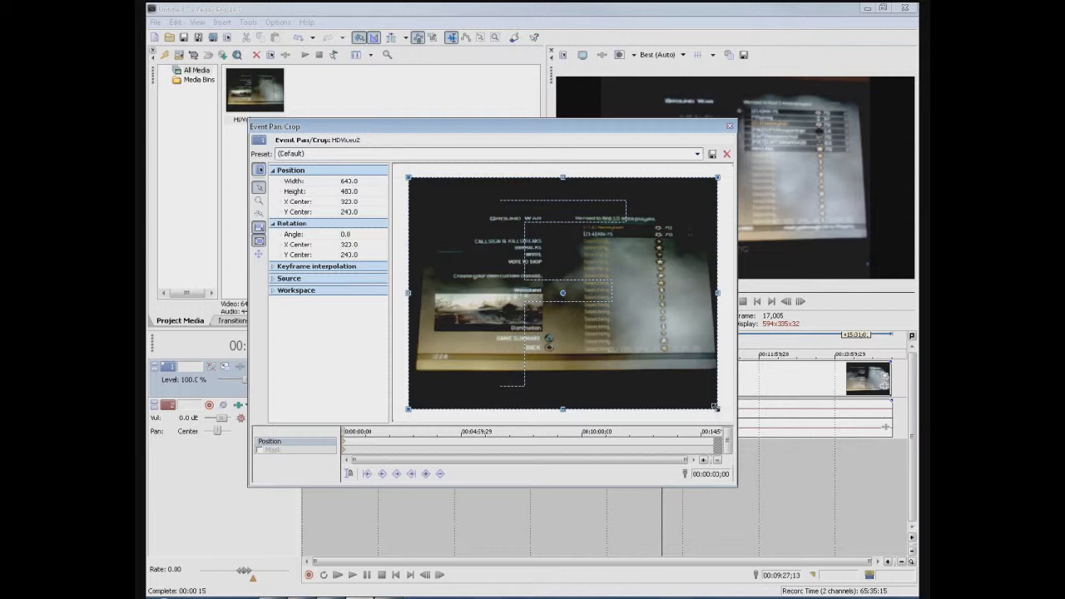
Crop the clip's dark borders with a frame about 617.5 by 329.9 centred at 325.0, 232.5, and close the crop settings
left_click_drag(716, 407, 711, 374)
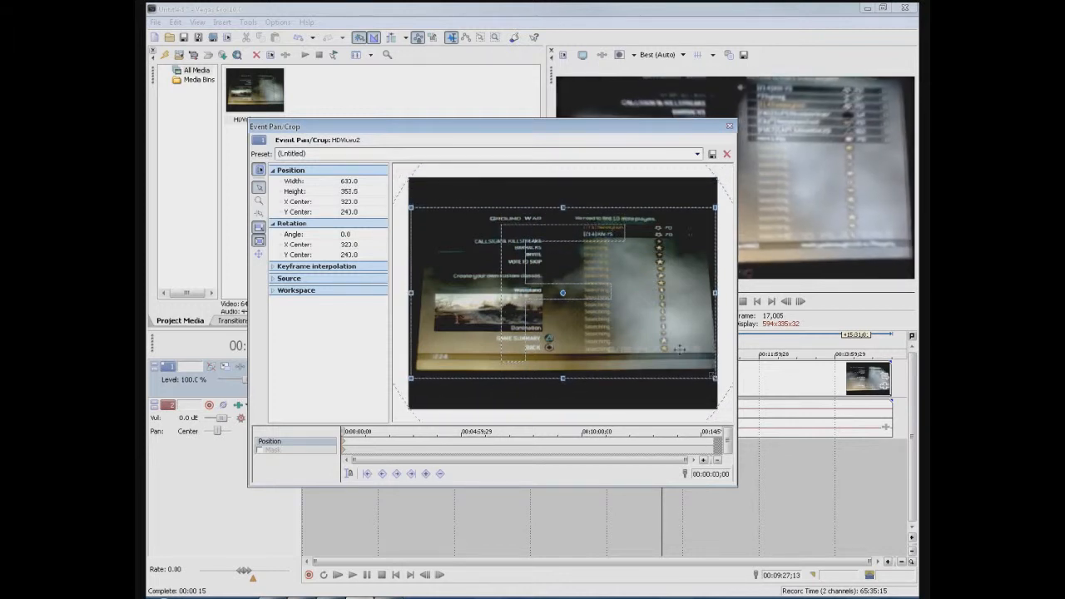
left_click_drag(638, 330, 638, 318)
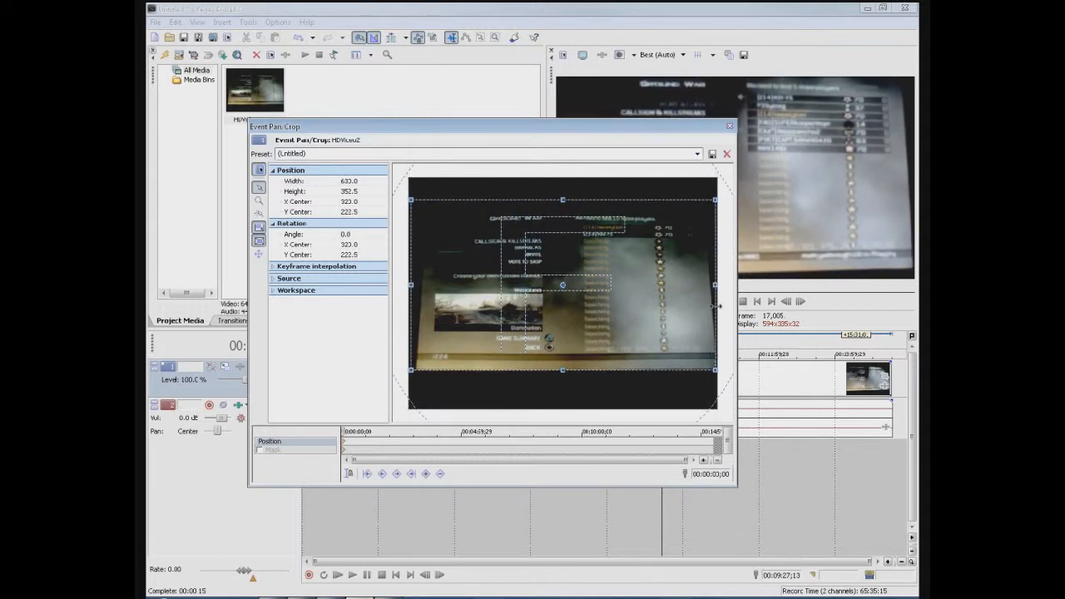
left_click_drag(717, 285, 715, 284)
left_click_drag(409, 284, 413, 285)
left_click_drag(507, 318, 509, 318)
left_click_drag(564, 200, 564, 205)
left_click_drag(560, 281, 561, 287)
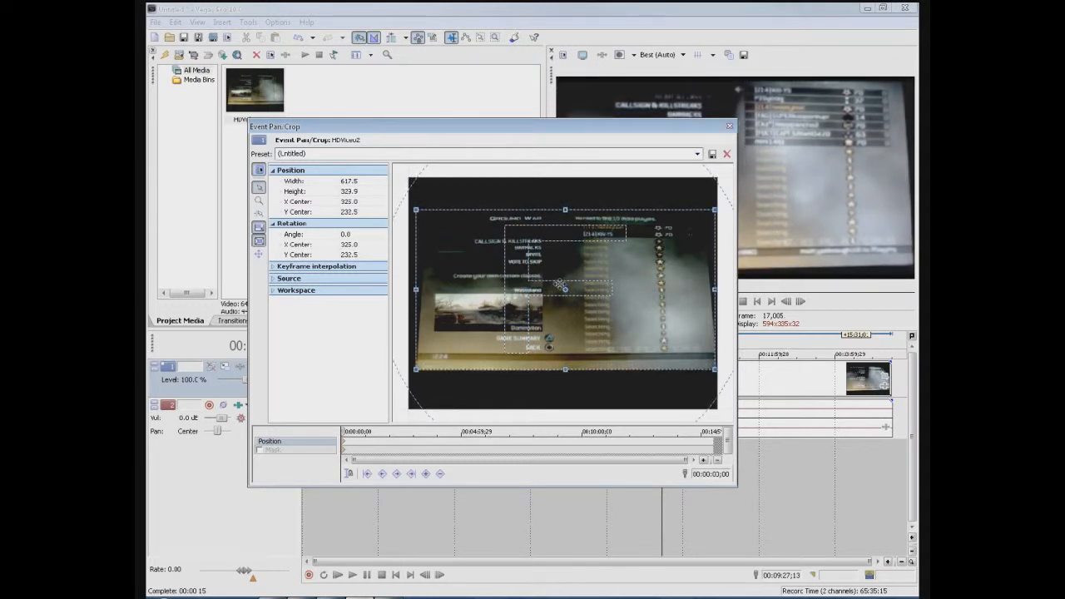
left_click_drag(569, 125, 412, 300)
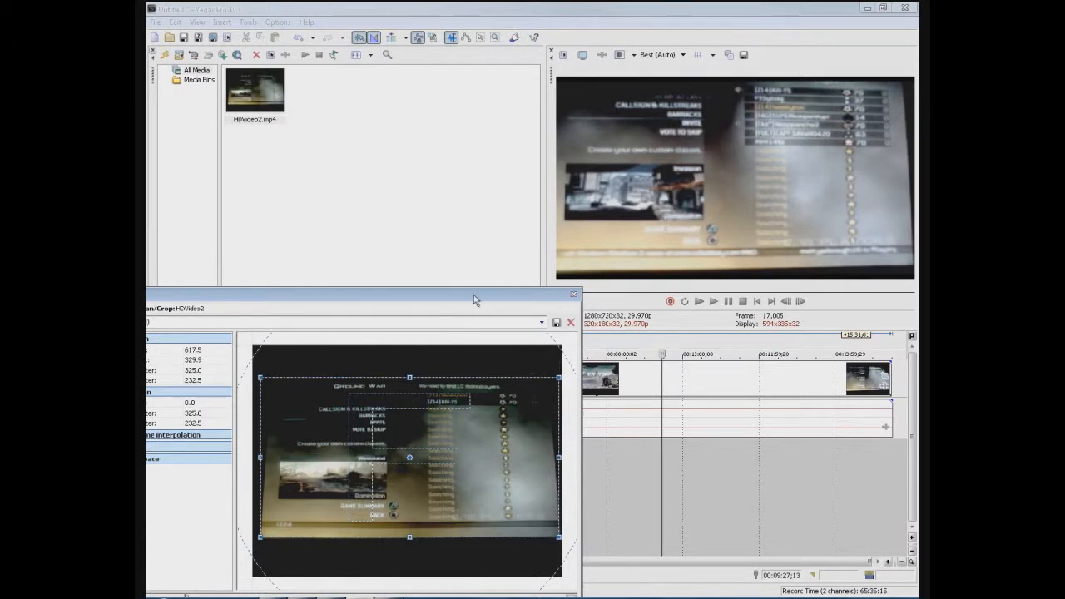
left_click_drag(474, 298, 566, 191)
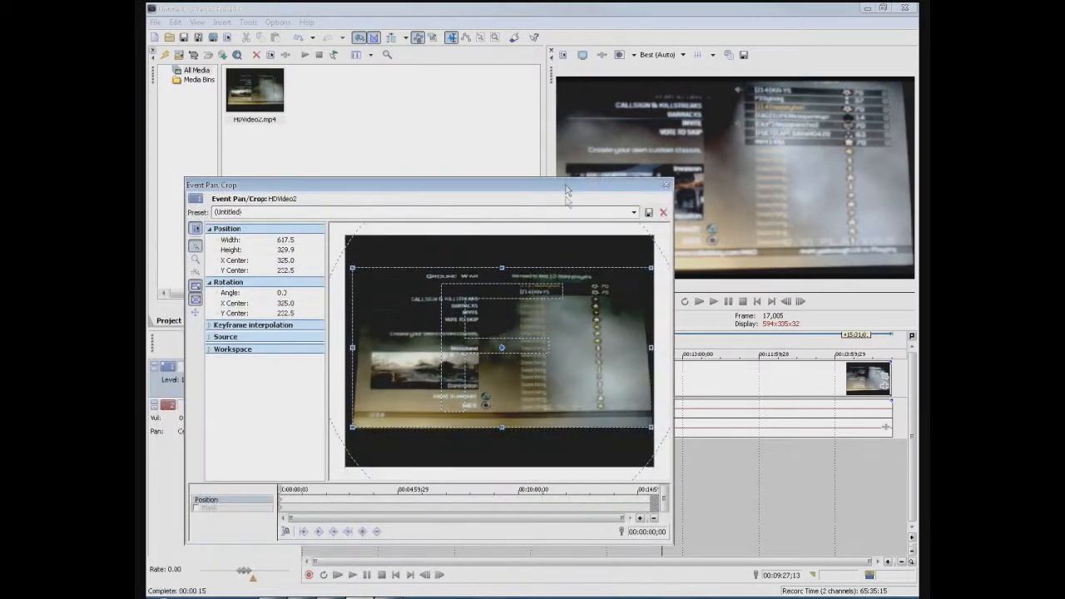
left_click(665, 185)
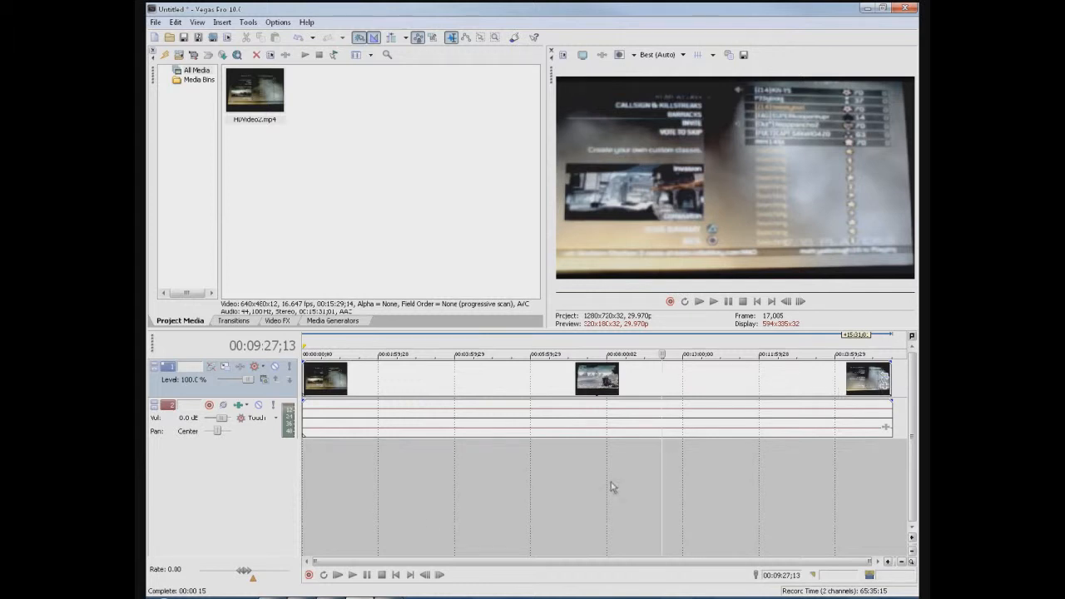
Play the cropped clip from the start of the timeline and stop playback
left_click(314, 484)
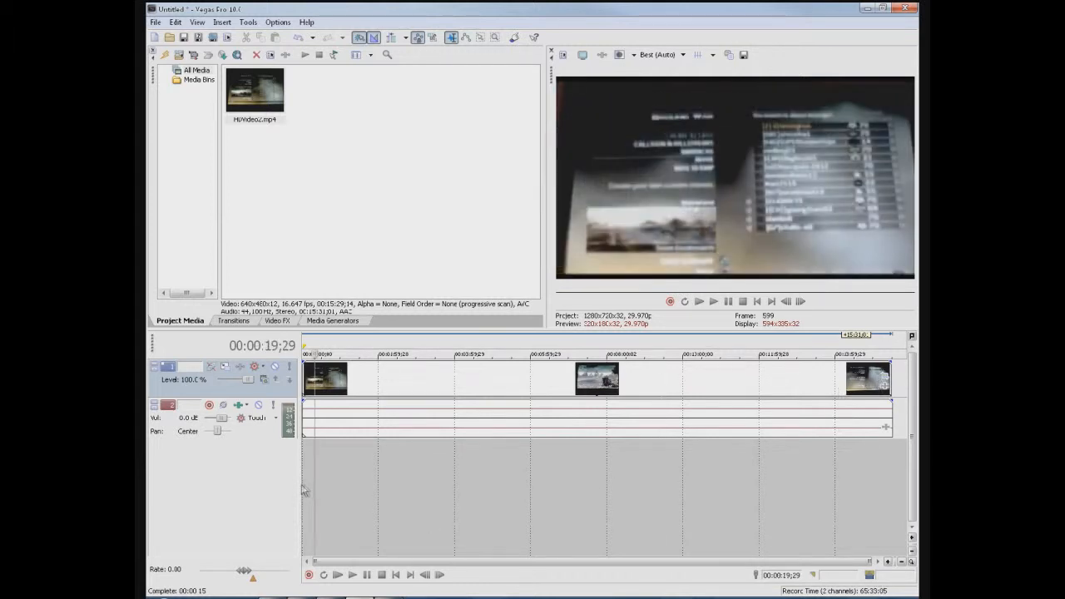
left_click(305, 485)
key("space")
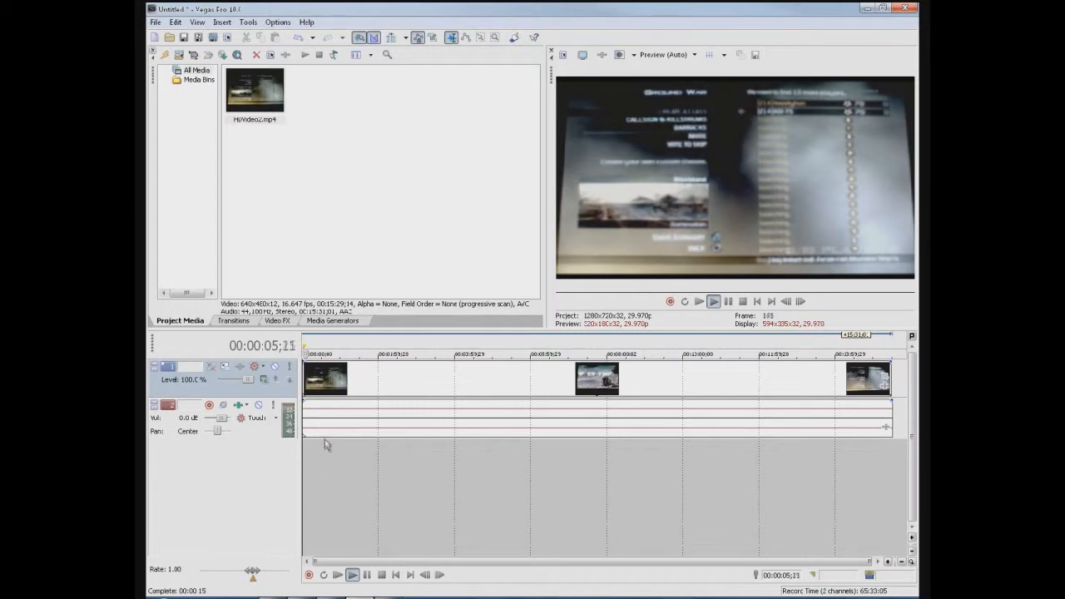
key("space")
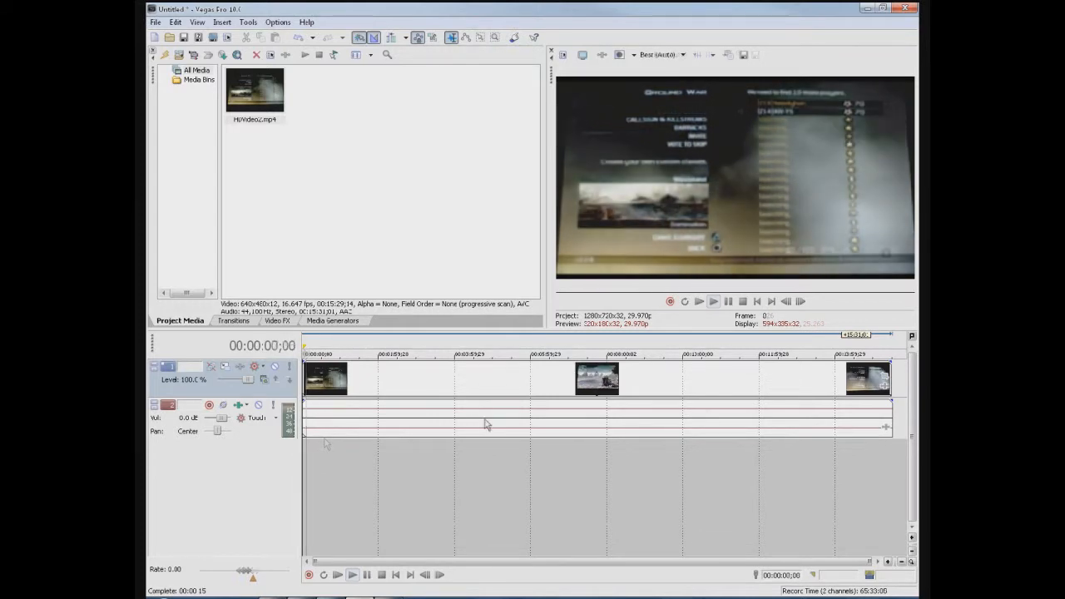
Reopen the clip's crop settings, undo the last frame move, and adjust the frame to angle -0.1 and Y center 230.0
left_click(882, 378)
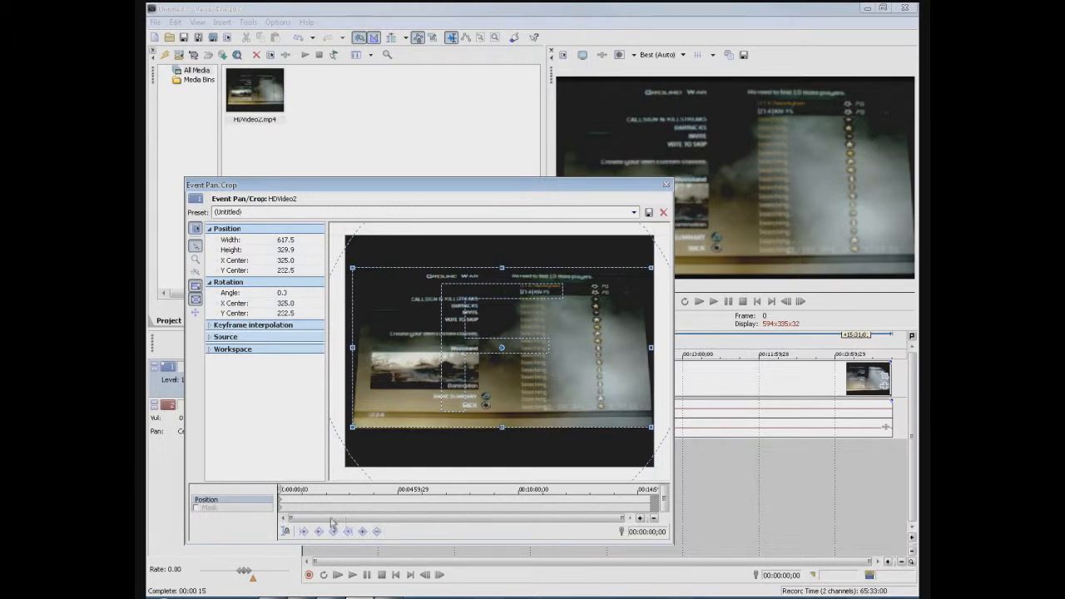
mouse_move(287, 517)
left_mouse_down()
mouse_move(503, 526)
mouse_move(291, 517)
mouse_move(280, 507)
left_mouse_up()
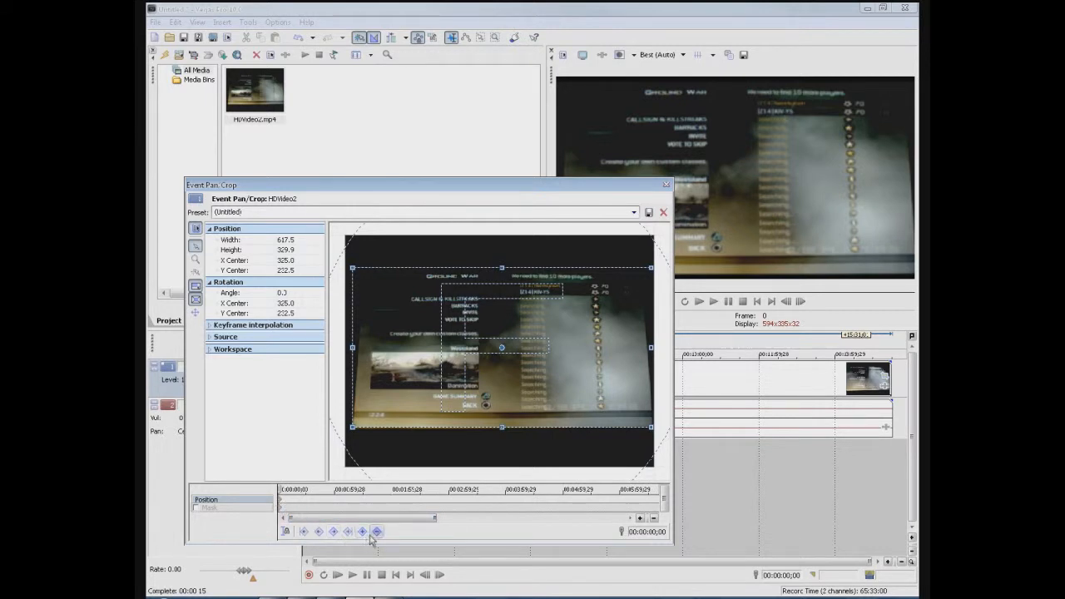
key("ctrl+z")
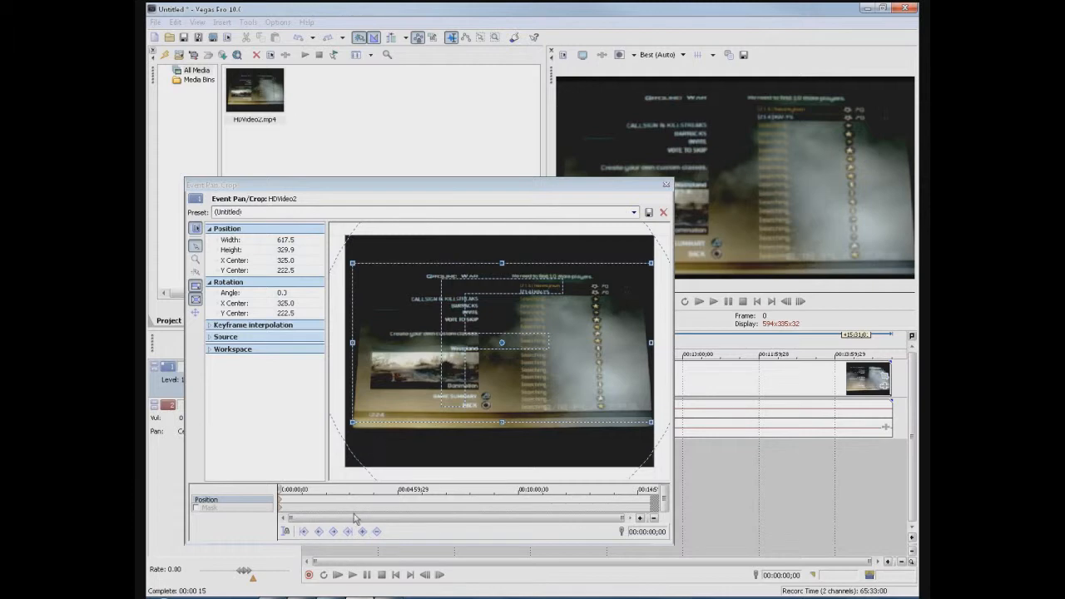
mouse_move(542, 248)
left_mouse_down()
mouse_move(433, 247)
mouse_move(430, 231)
mouse_move(430, 245)
mouse_move(542, 248)
left_mouse_up()
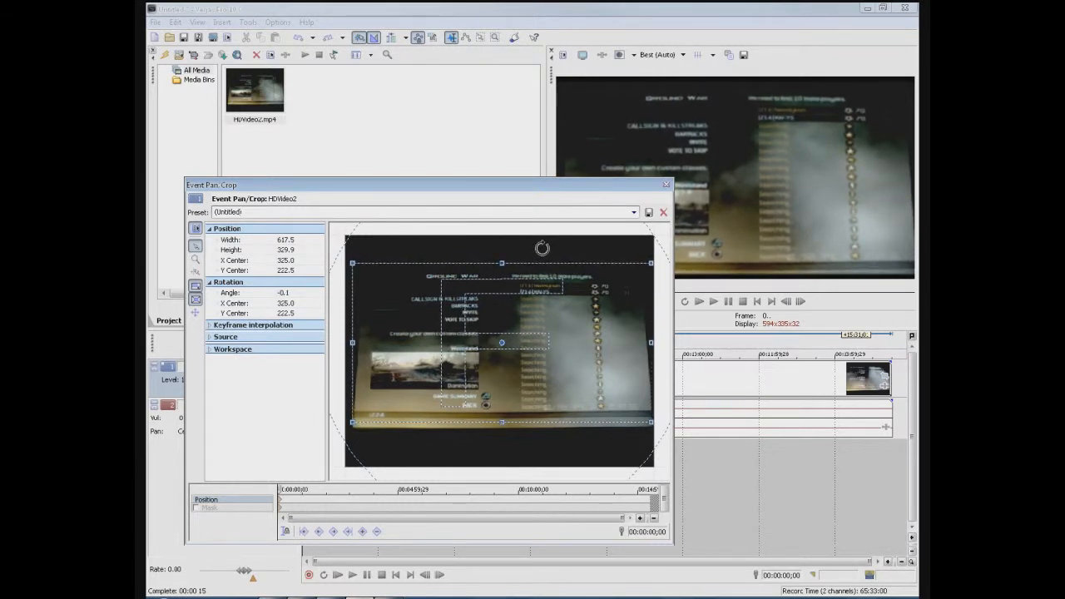
left_click_drag(527, 333, 527, 336)
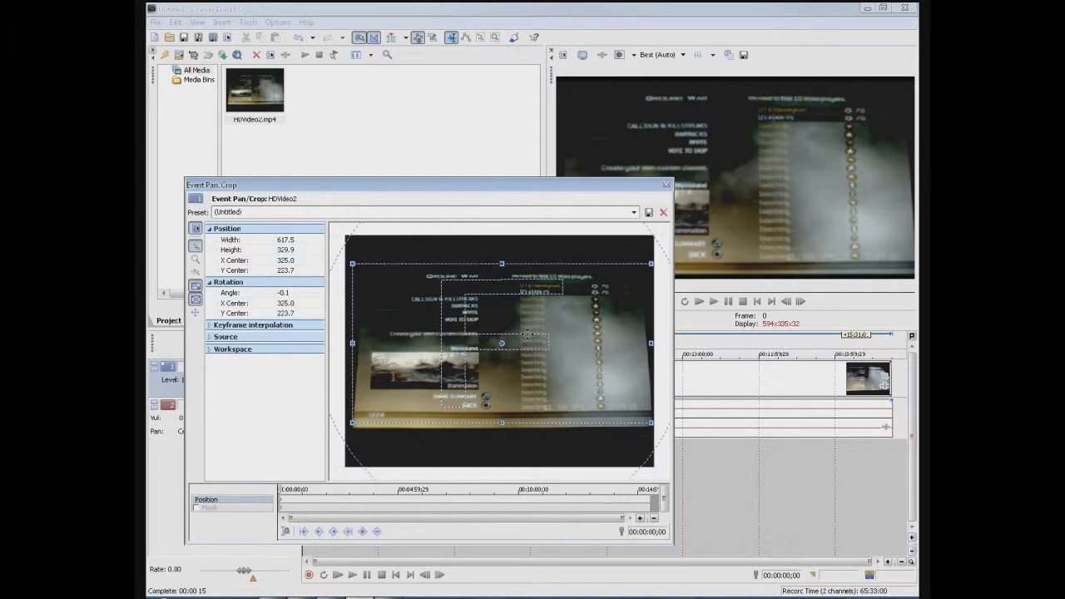
Keyframe a crop-frame spin: about -180 degrees at 00:01:44;02, centred at 328.8, 212.5, and about -359.8 degrees at 00:03:25;06
left_click(321, 506)
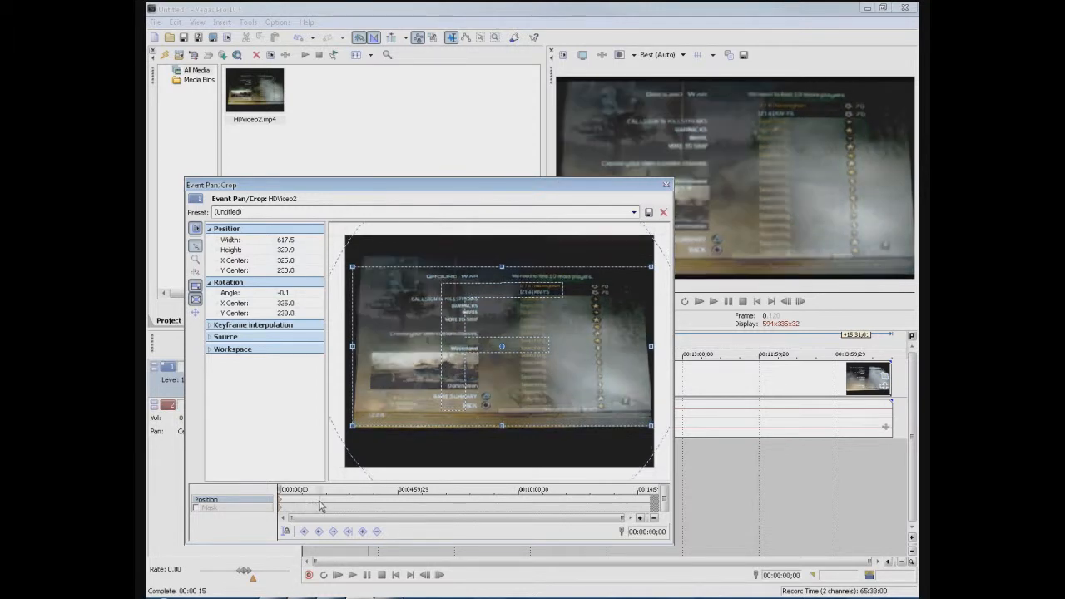
left_click_drag(565, 242, 420, 464)
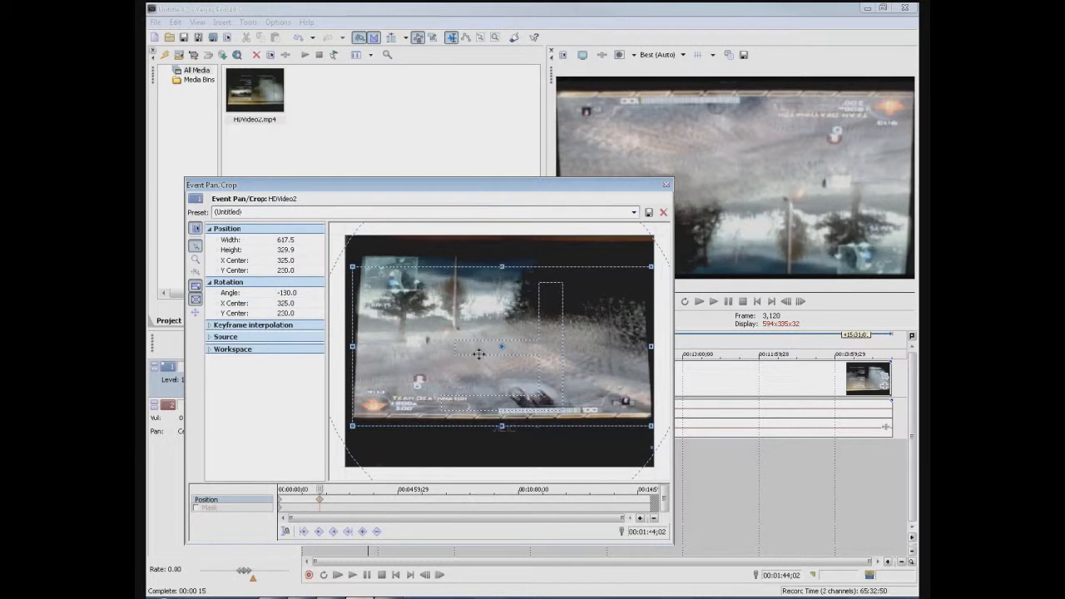
mouse_move(479, 349)
left_mouse_down()
mouse_move(478, 338)
mouse_move(480, 347)
left_mouse_up()
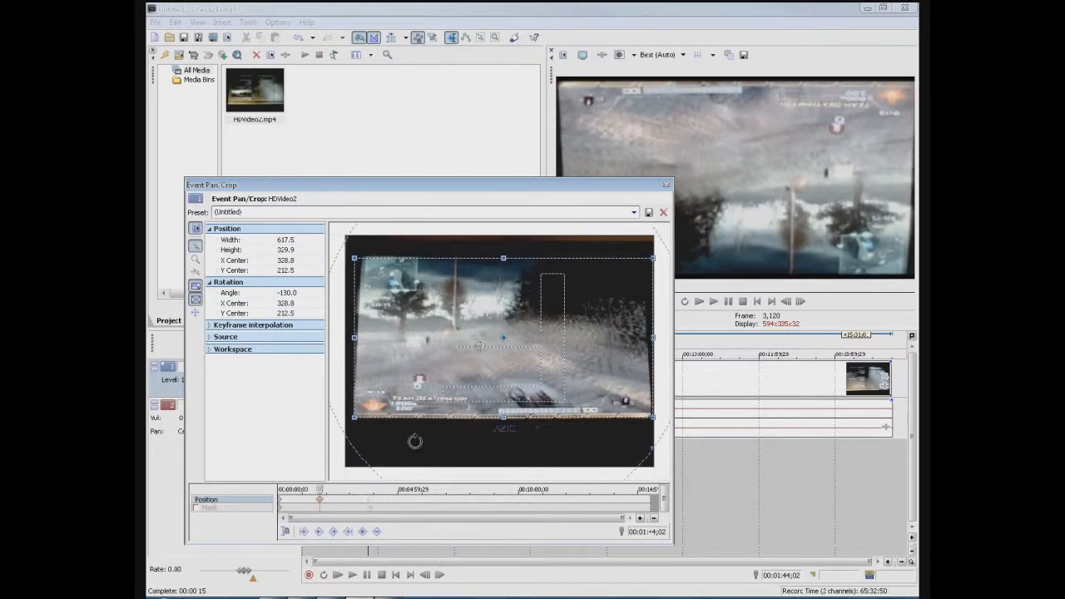
left_click(360, 505)
left_click_drag(496, 243, 506, 436)
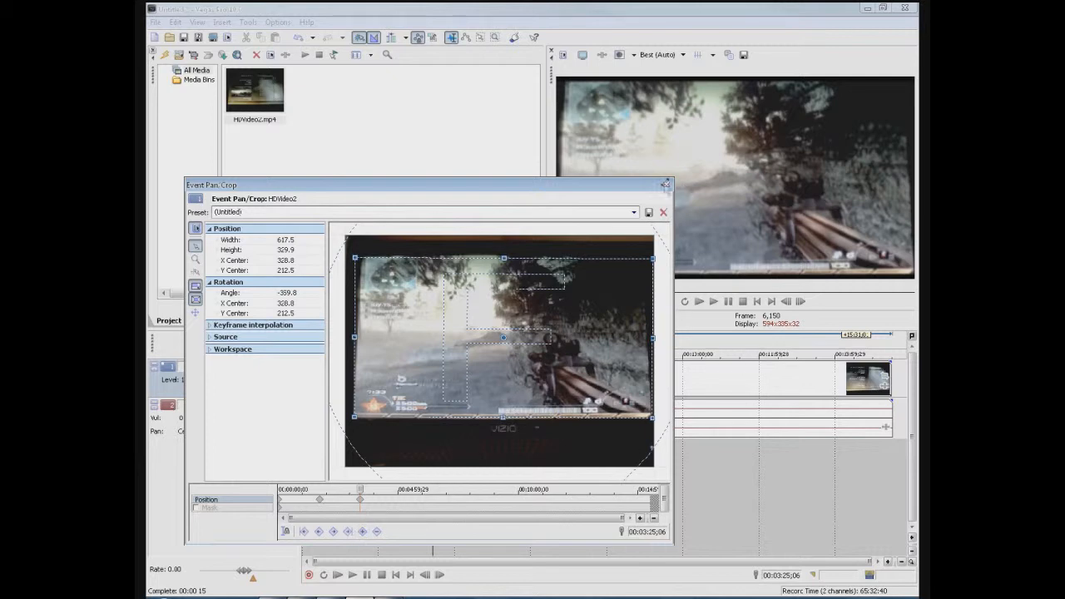
Close the clip's crop settings, play the spinning clip from the start of the timeline, and stop playback
left_click(665, 186)
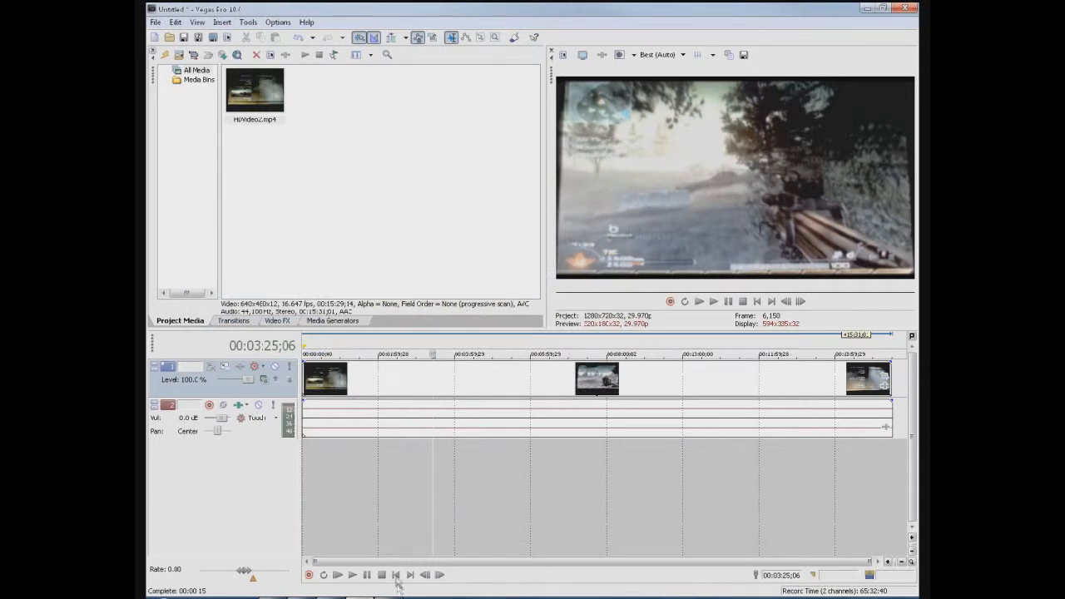
left_click(397, 575)
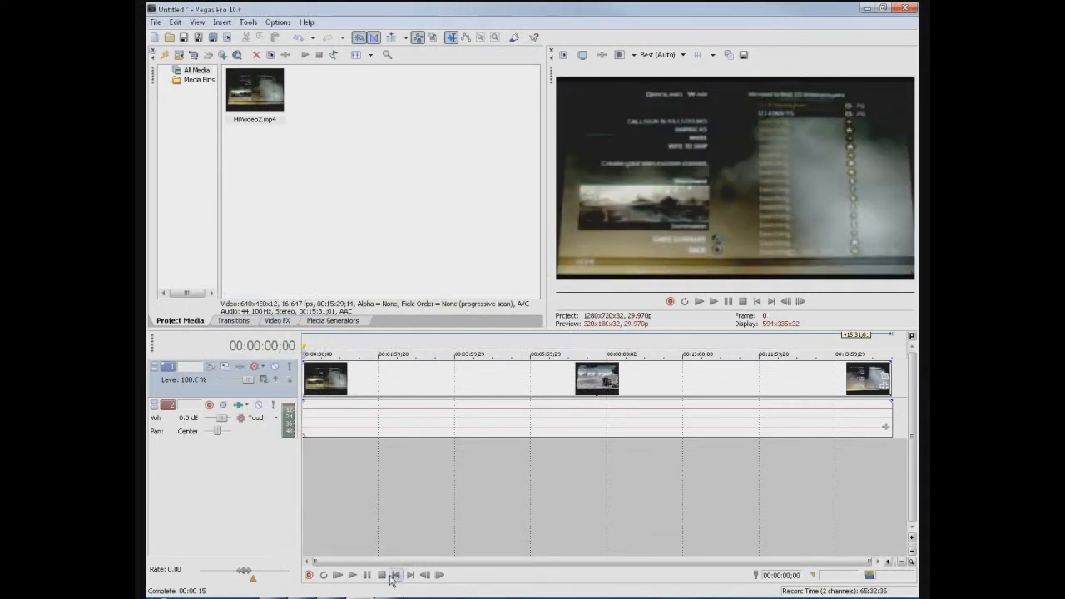
key("space")
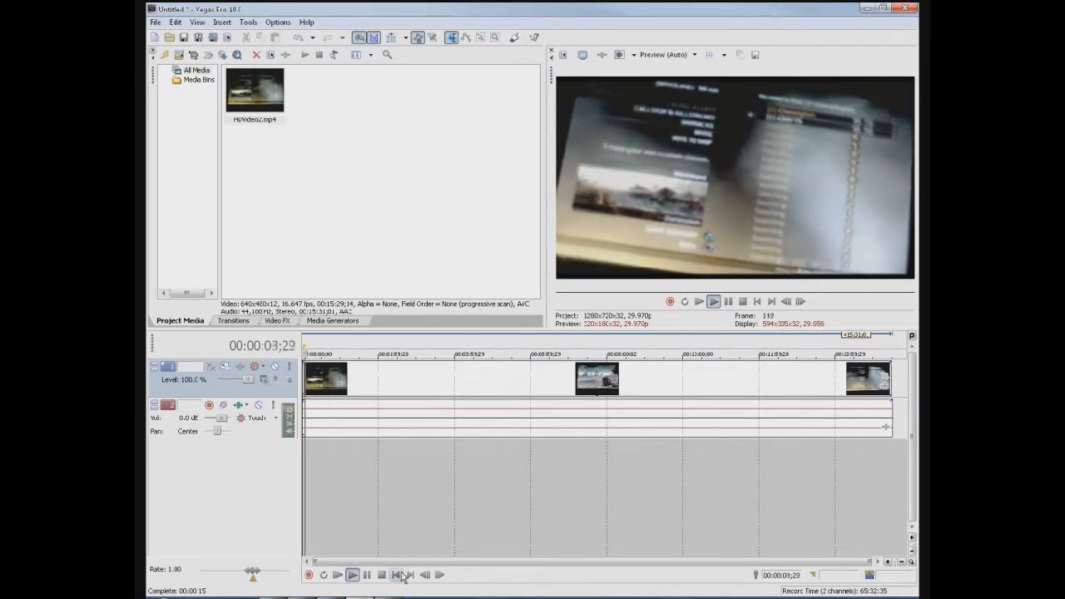
key("space")
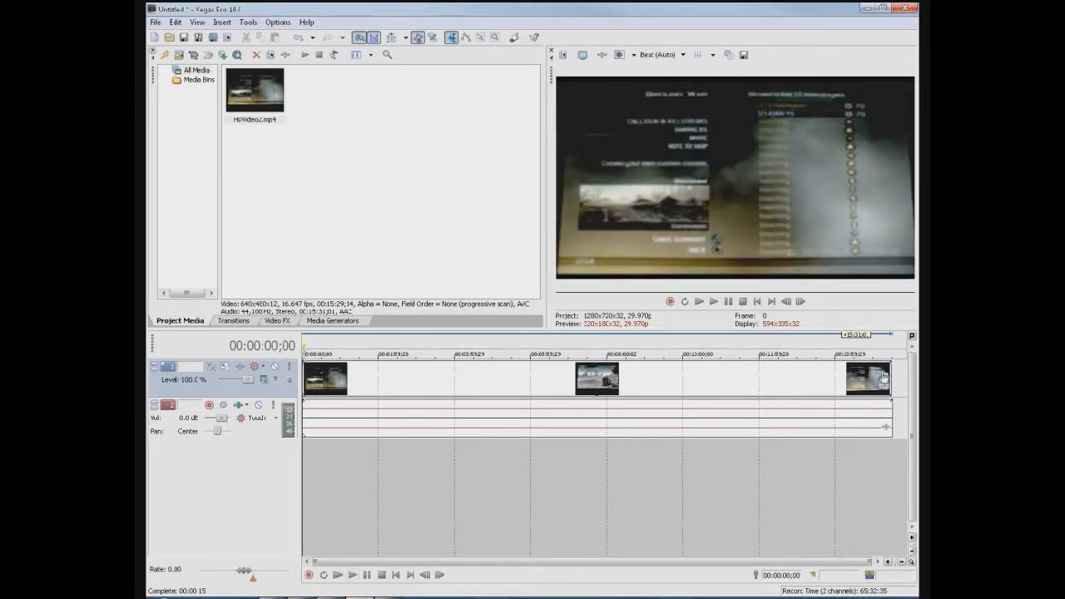
Reopen the clip's crop settings and move the two spin keyframes earlier, to about 00:00:37 and 00:01:10
left_click(883, 375)
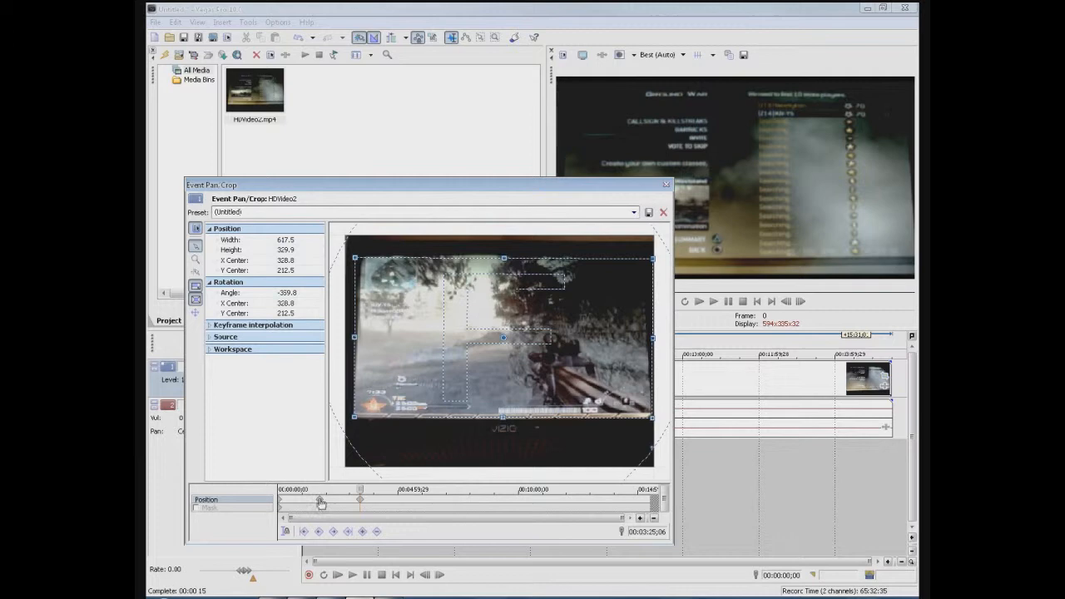
left_click(321, 505)
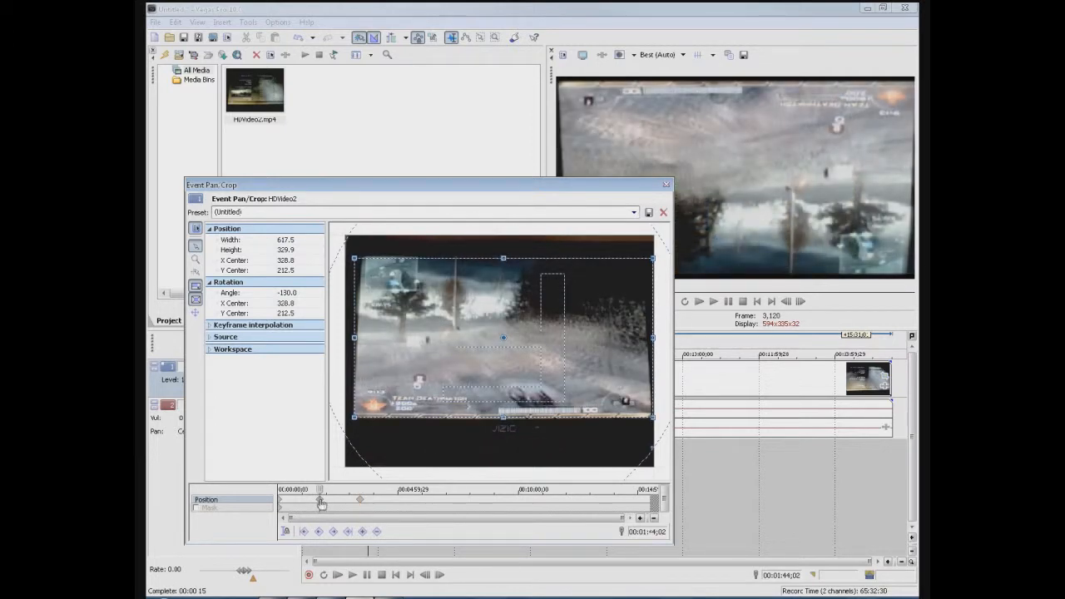
left_click_drag(318, 503, 361, 506)
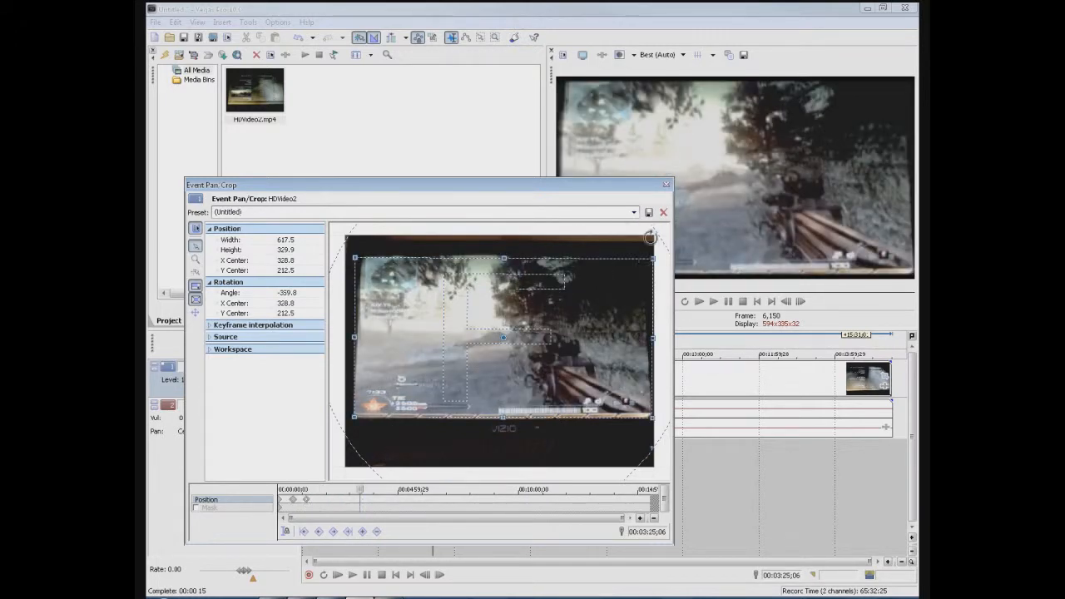
Close the crop settings, play the faster spin from the start of the timeline, and stop playback
left_click(667, 185)
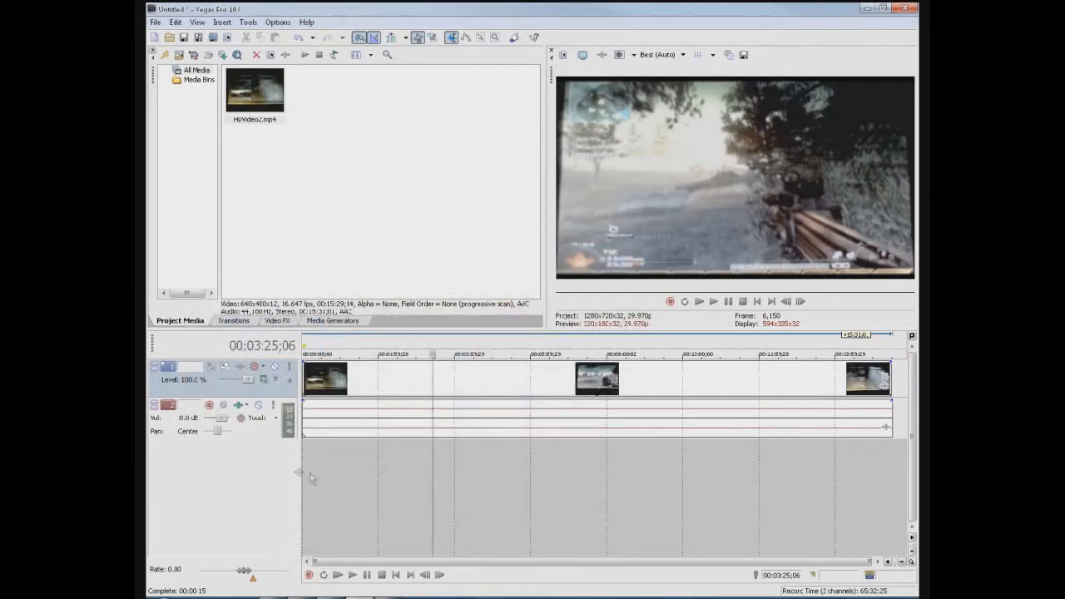
left_click(395, 575)
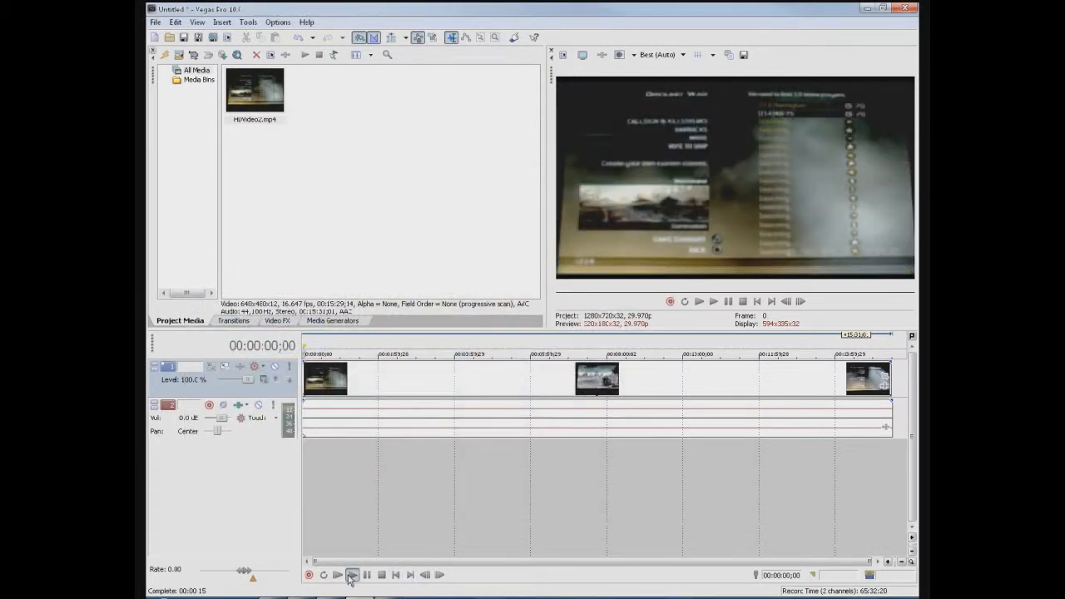
left_click(353, 575)
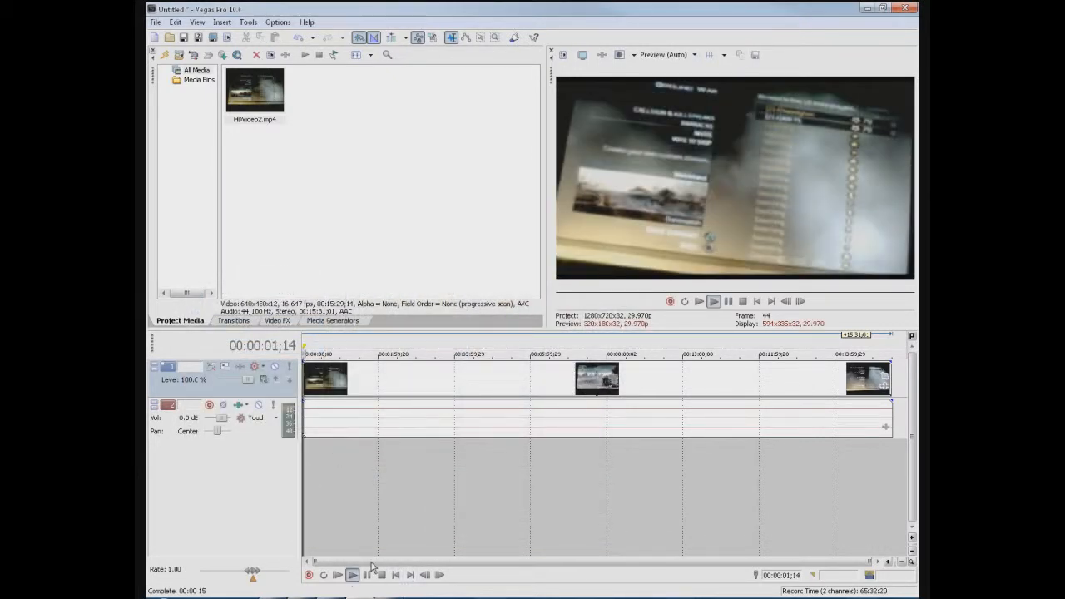
left_click(381, 575)
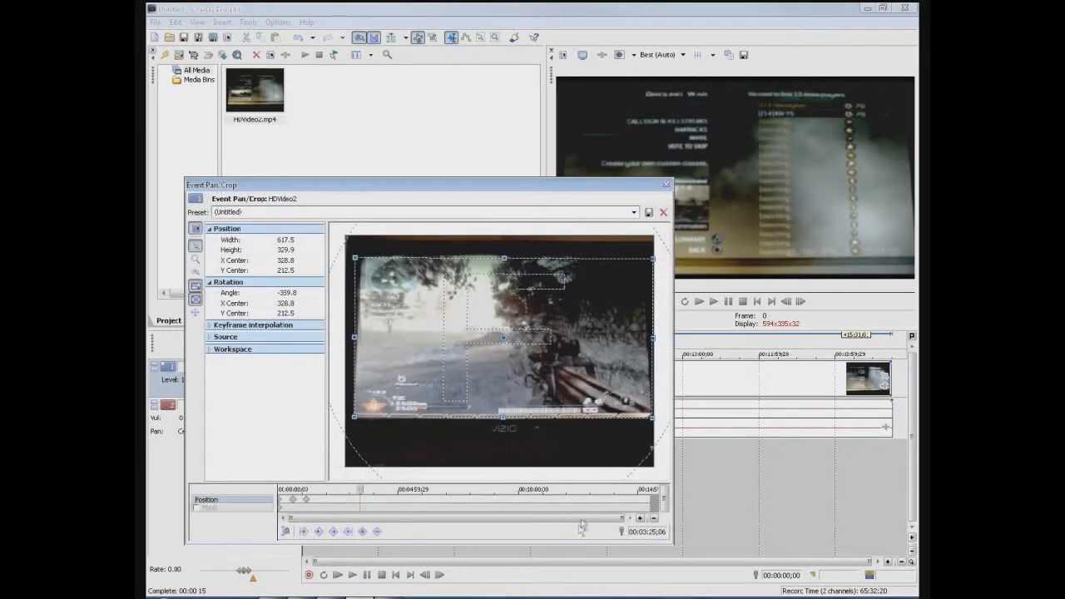
Reopen the crop settings and move the two spin keyframes still closer to the start, to about 00:00:16 and 00:00:30
scroll(492, 509, "up", 5)
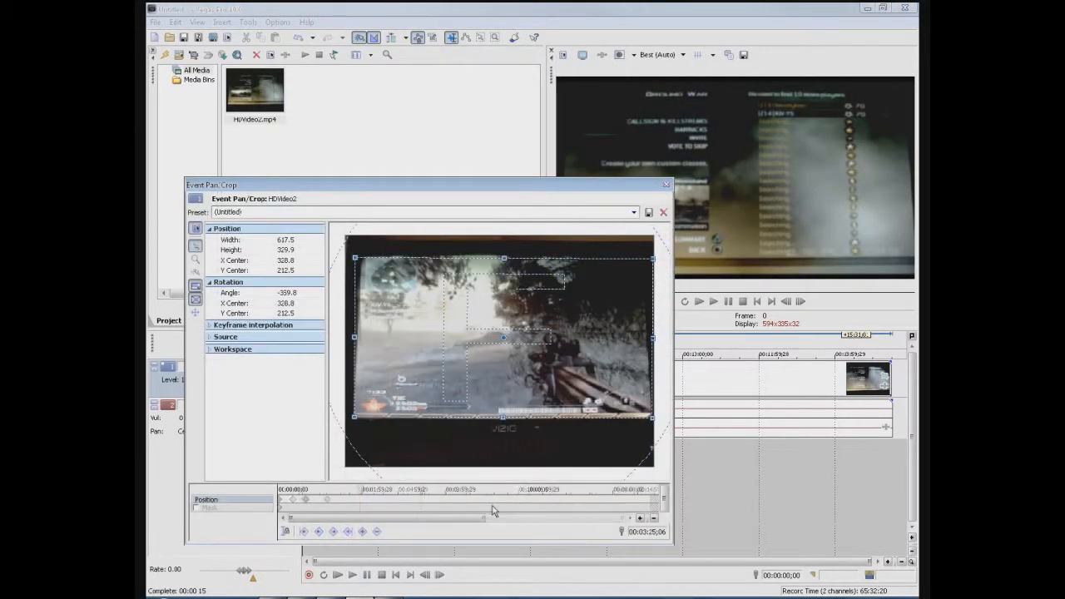
left_click_drag(364, 520, 318, 521)
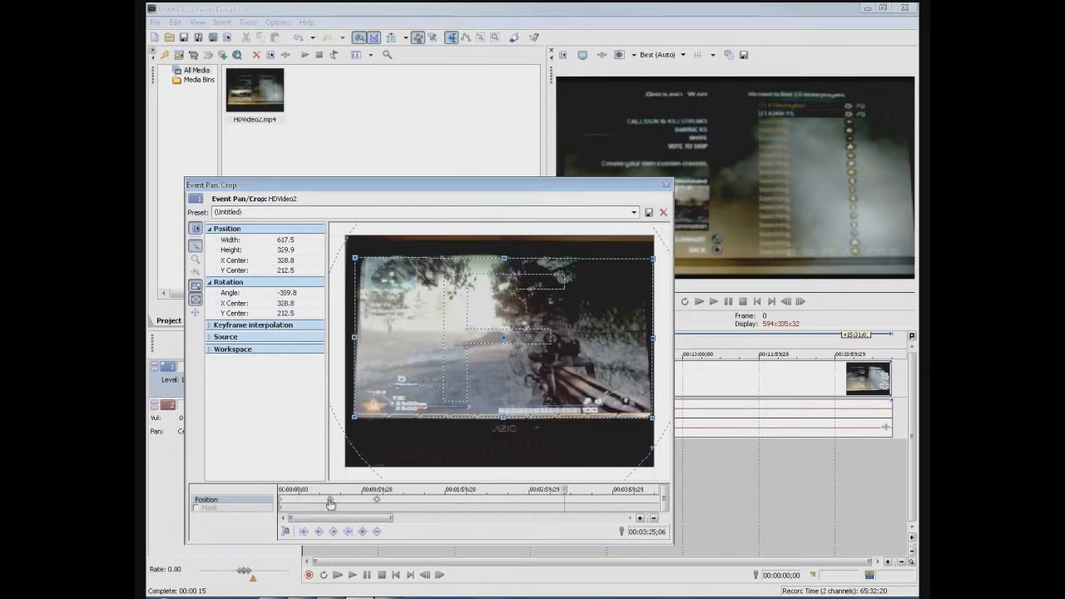
left_click(310, 503)
left_click_drag(379, 502, 342, 502)
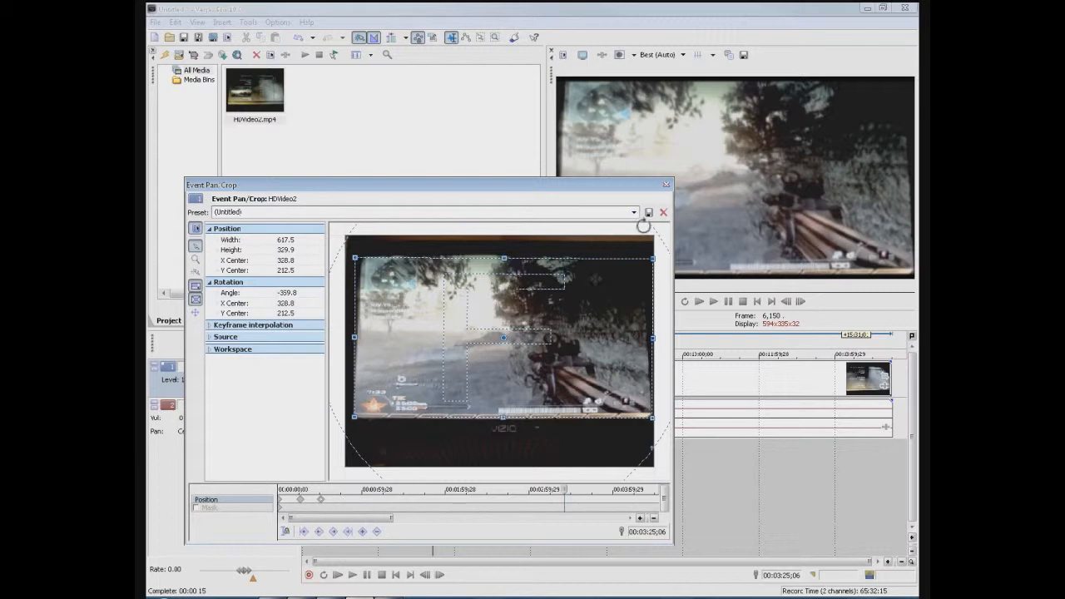
Close the crop settings and play the clip from the start to check the spin with the tightened keyframes
left_click(666, 187)
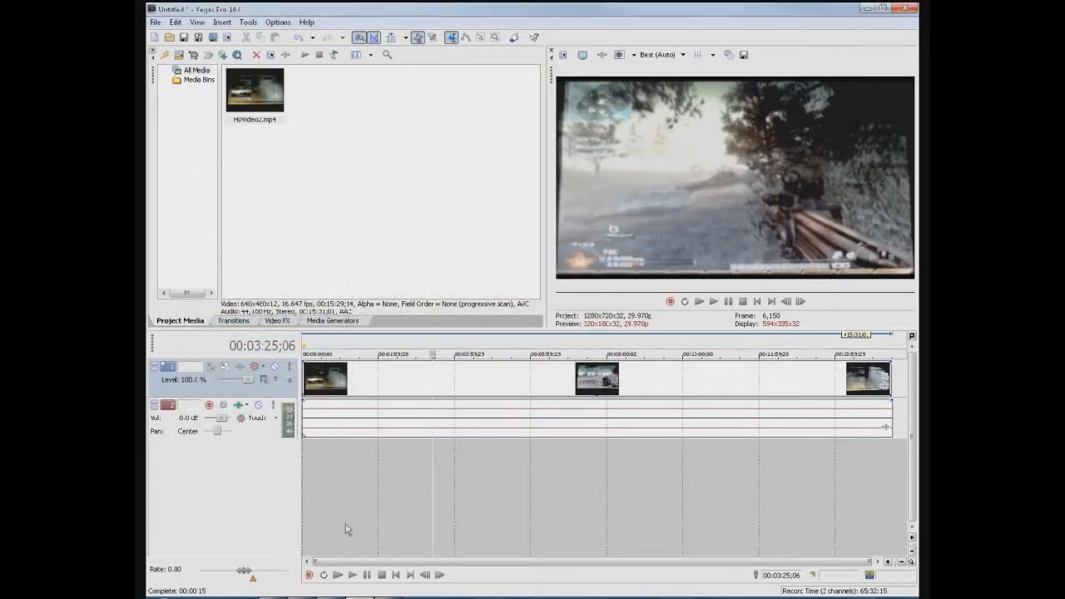
left_click(396, 574)
left_click(351, 575)
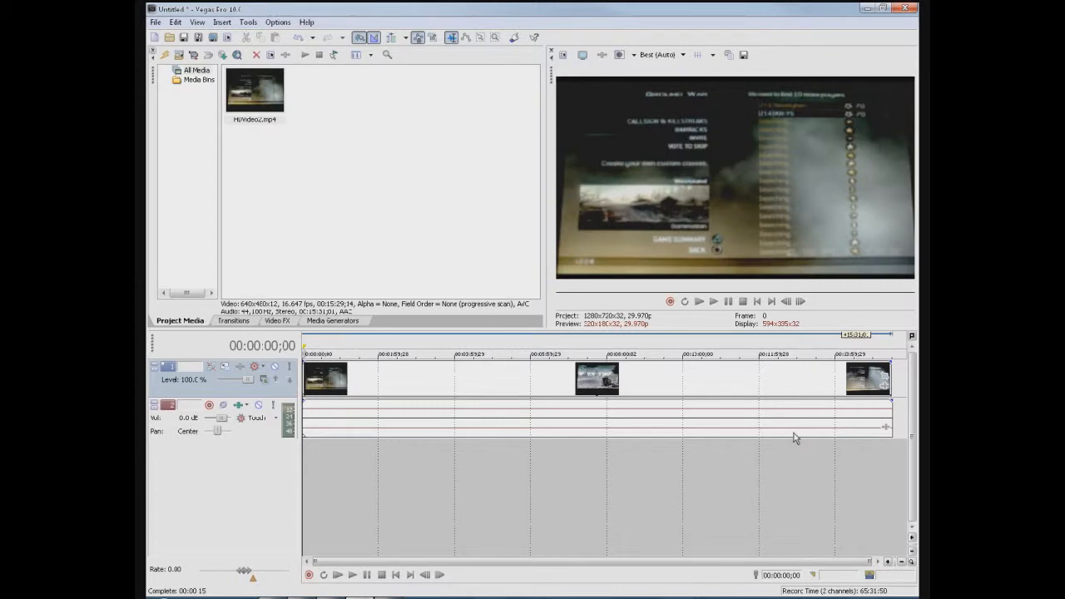
Reopen the clip's crop settings and examine the spacing of the spin keyframes near the start of the keyframe timeline
left_click(885, 375)
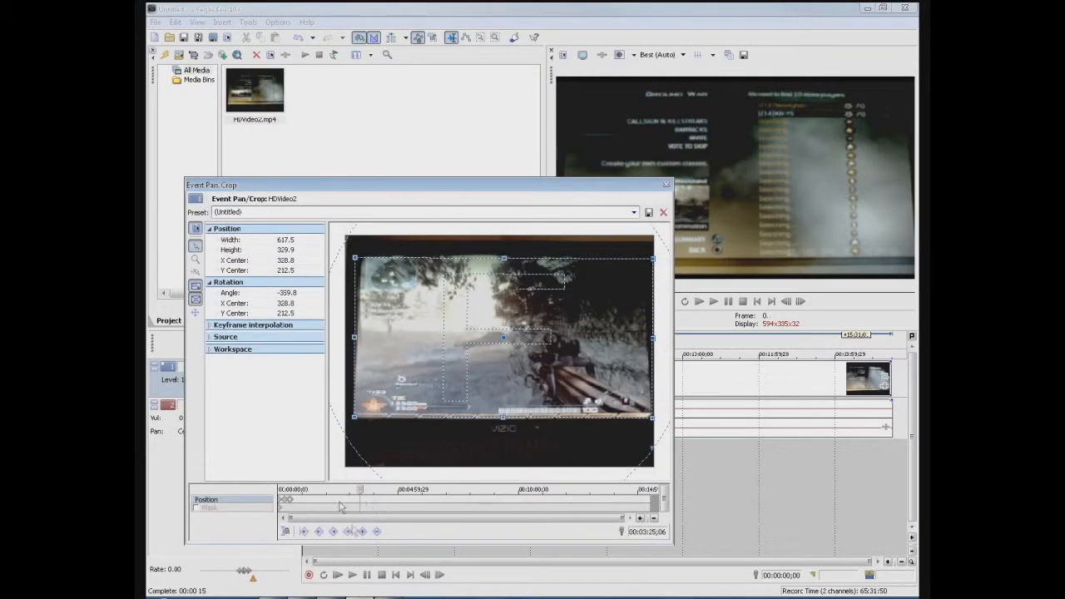
scroll(351, 520, "up", 10)
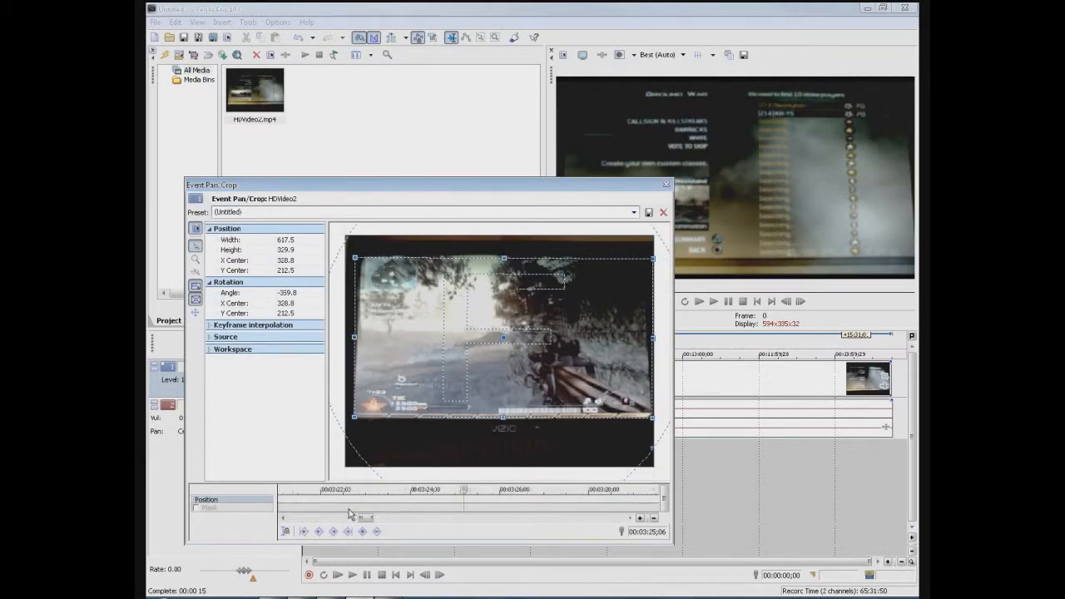
scroll(350, 514, "down", 15)
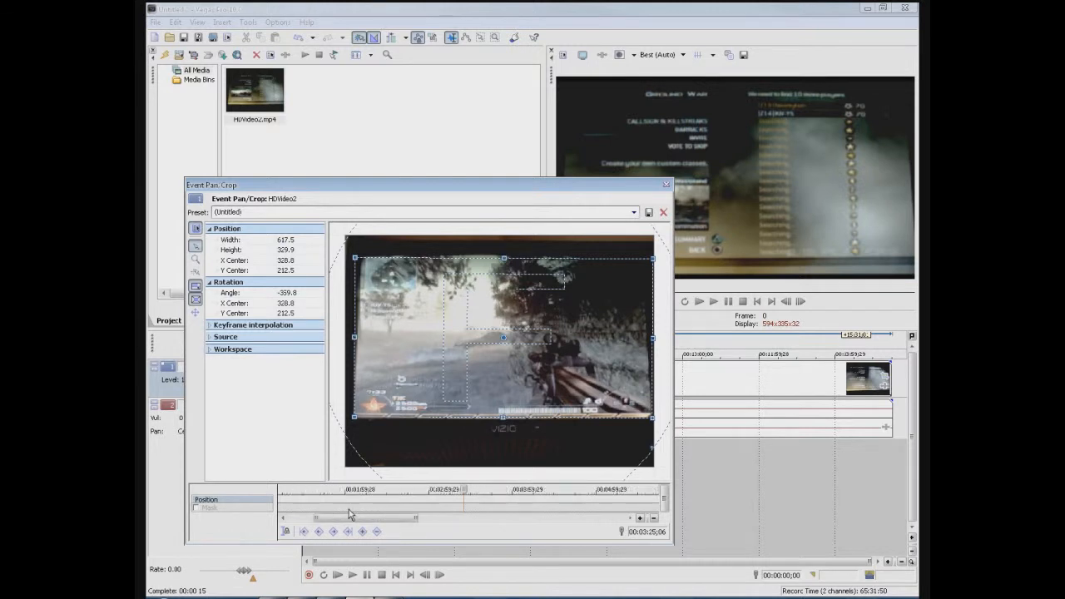
scroll(350, 514, "up", 10)
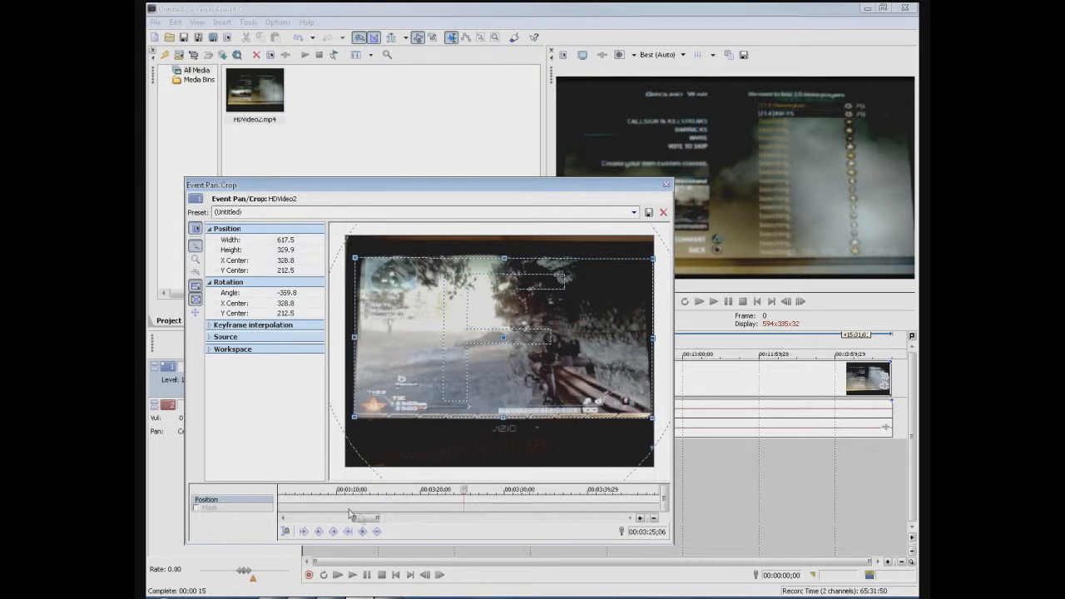
left_click_drag(366, 520, 302, 520)
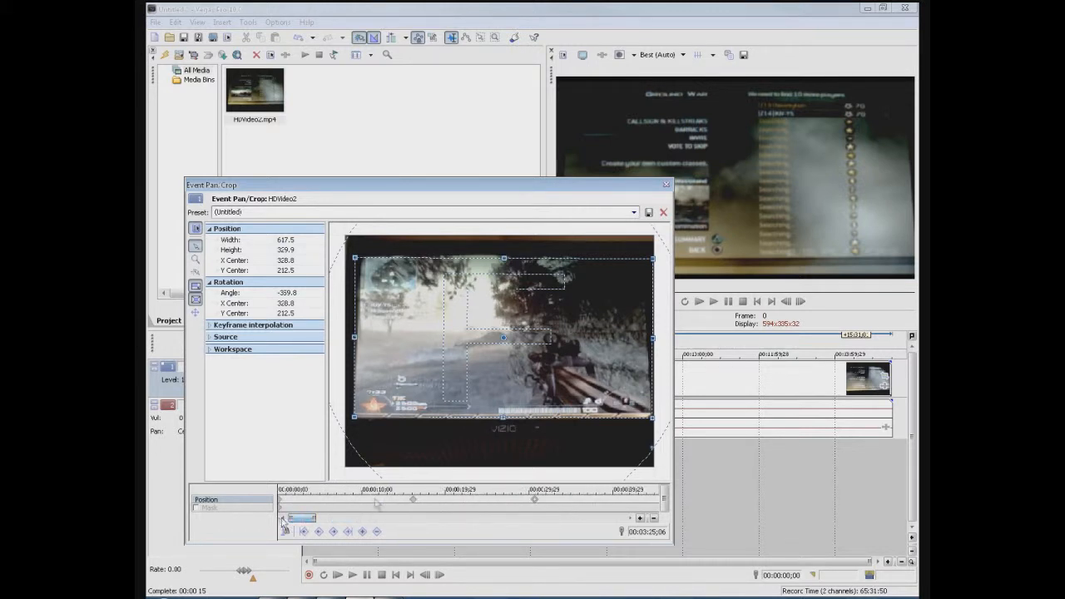
scroll(306, 522, "up", 2)
scroll(307, 520, "down", 1)
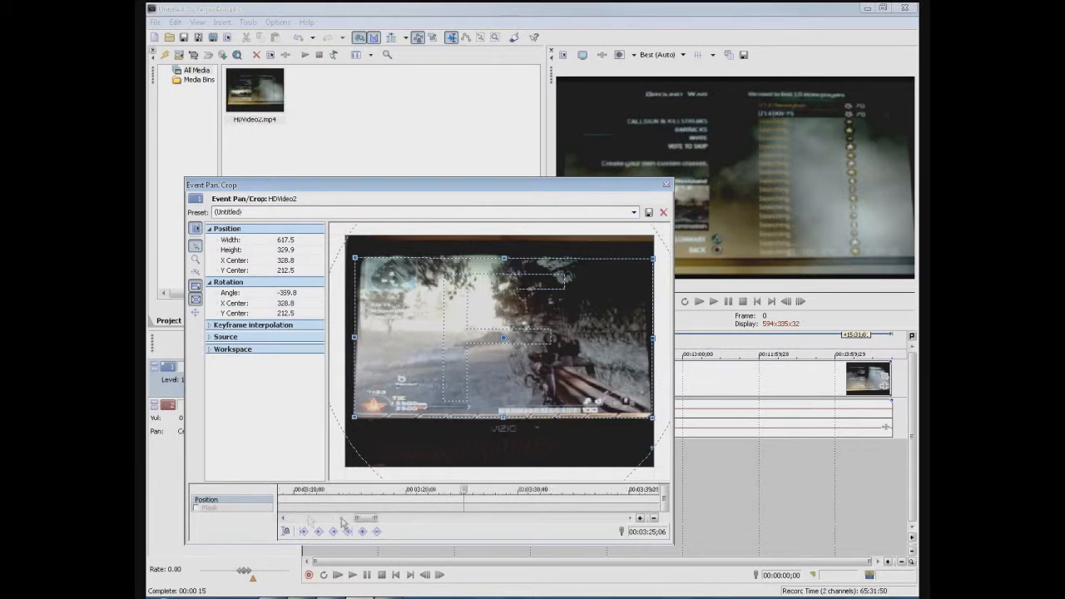
left_click_drag(332, 519, 305, 518)
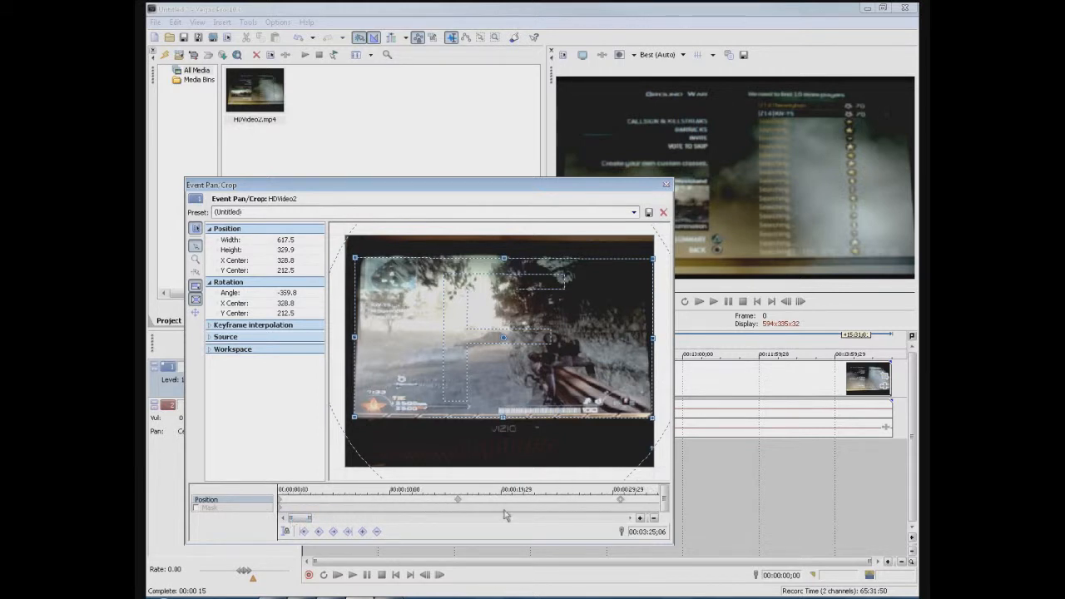
Move the half-turn keyframe out to about 00:02:58 and back to about 00:00:16, ahead of the full-turn keyframe
key("End")
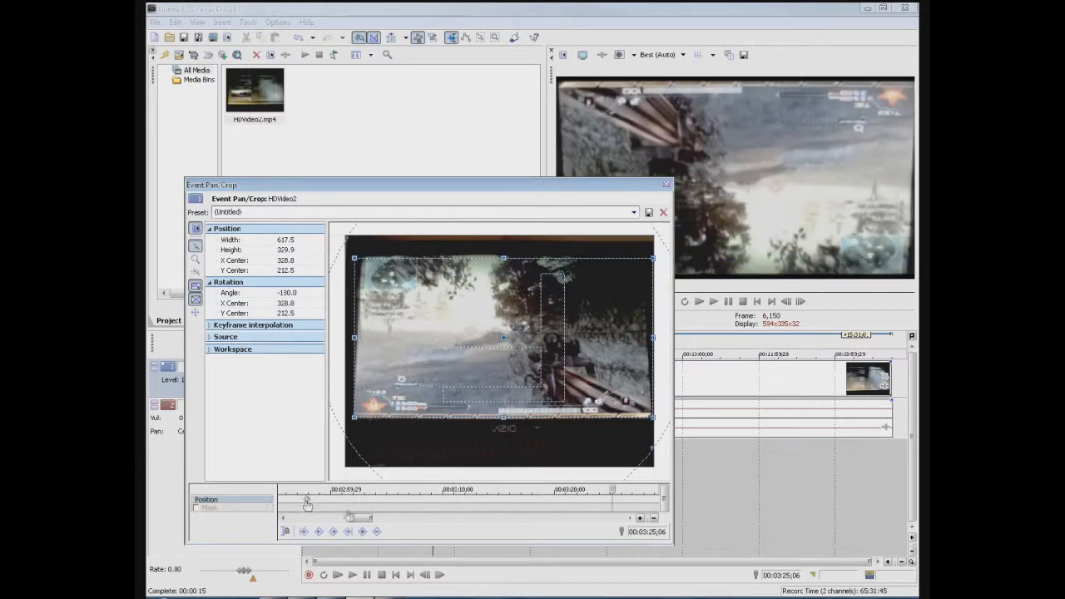
mouse_move(361, 520)
left_mouse_down()
mouse_move(345, 521)
mouse_move(354, 522)
left_mouse_up()
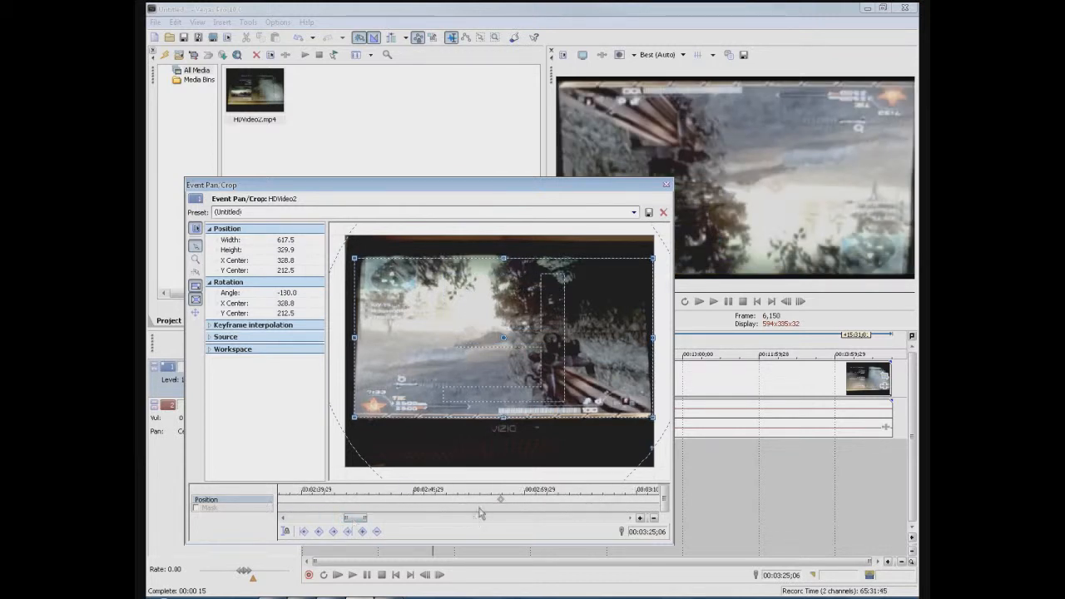
scroll(479, 505, "down", 5)
scroll(391, 505, "down", 4)
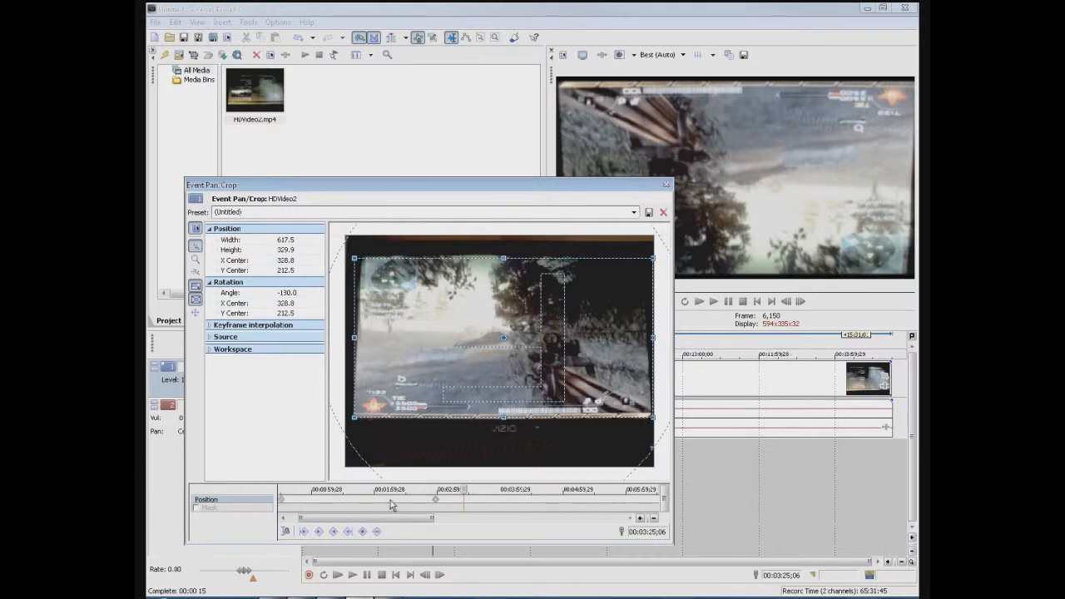
left_click_drag(405, 502, 292, 504)
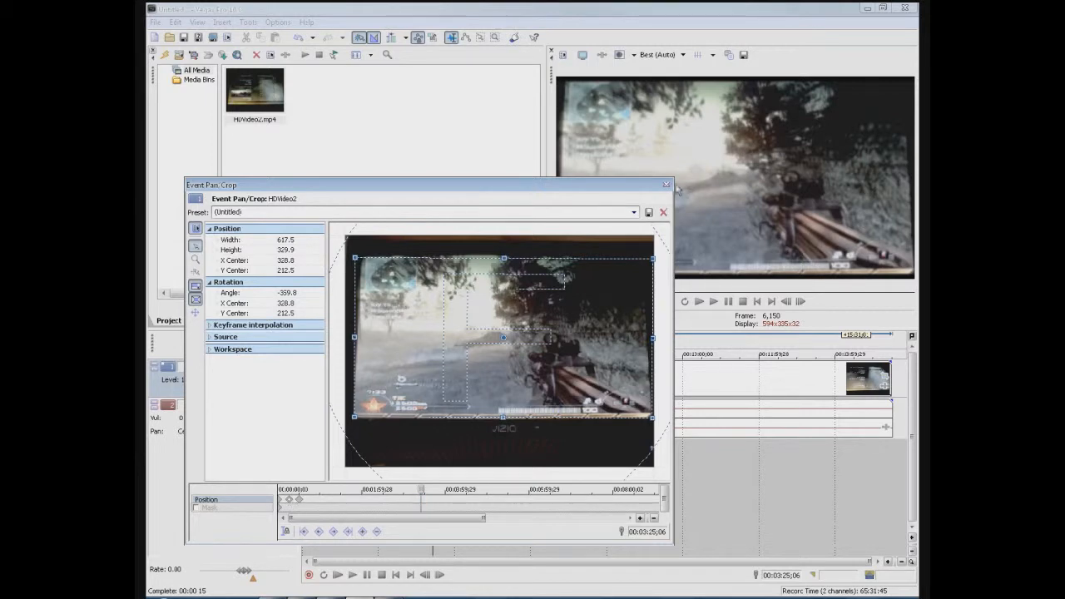
Close the crop settings, return to the start of the timeline, play the rotating clip, and stop playback
left_click(665, 184)
left_click(381, 575)
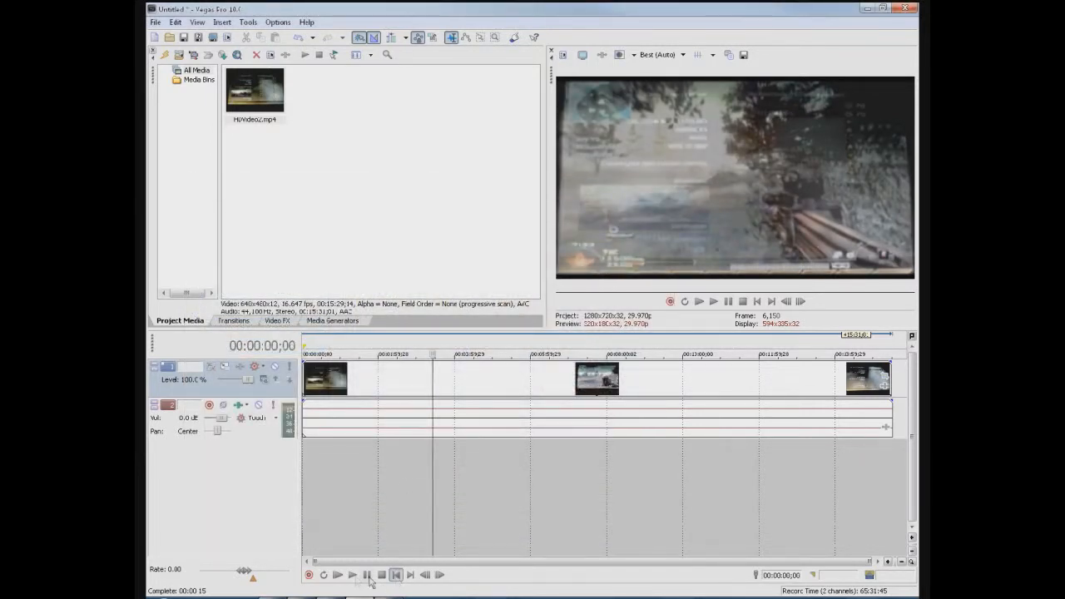
left_click(352, 576)
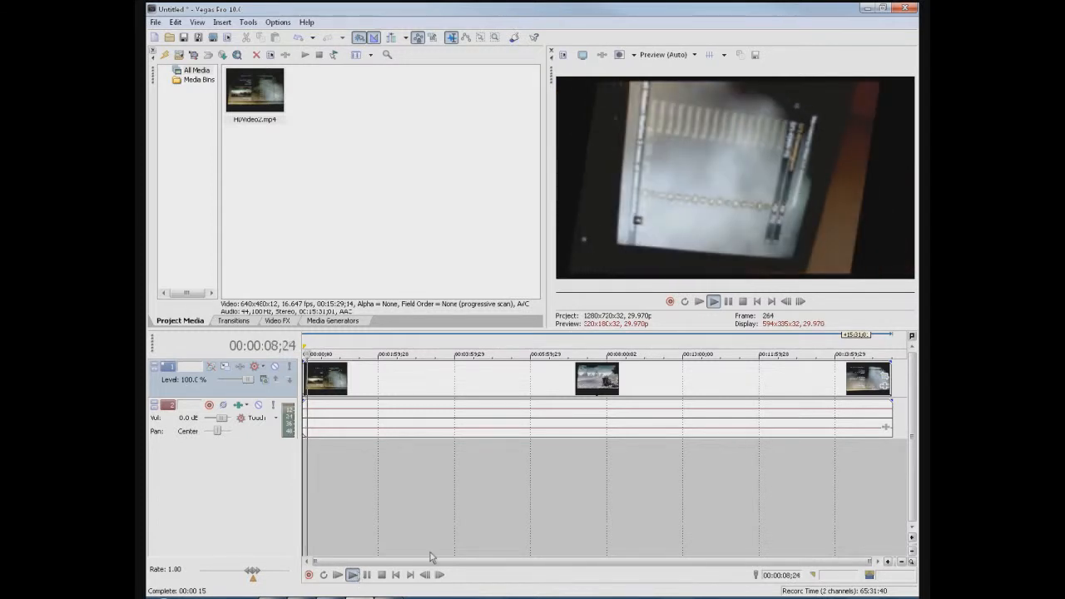
left_click(381, 575)
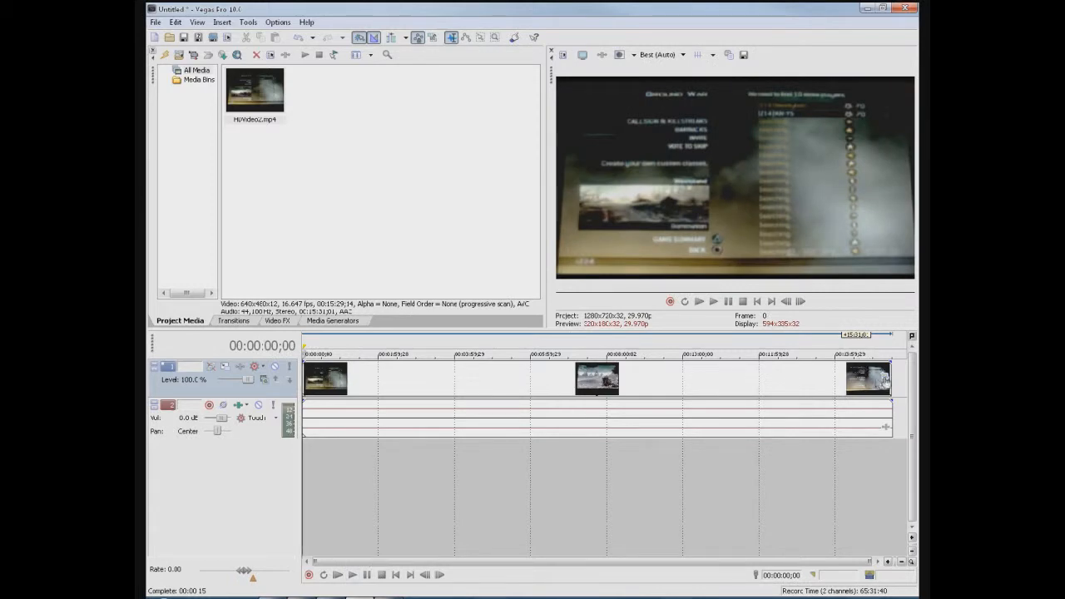
In the crop settings, delete both spin keyframes, keyframe the frame at 00:00:16;01 centred at about 263.7, 300.0, and close the settings
left_click(884, 373)
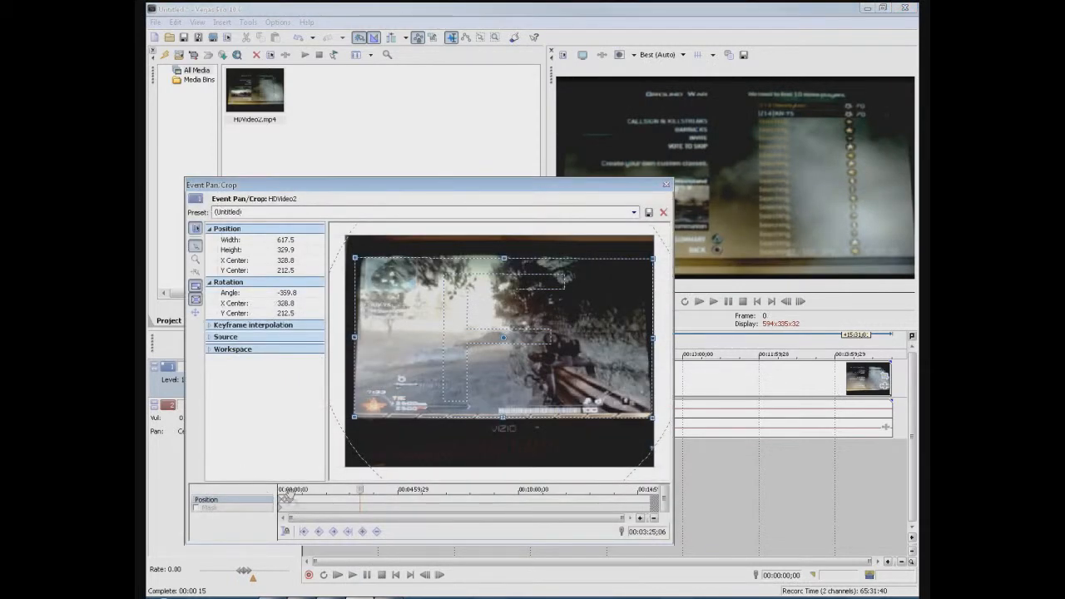
left_click(377, 531)
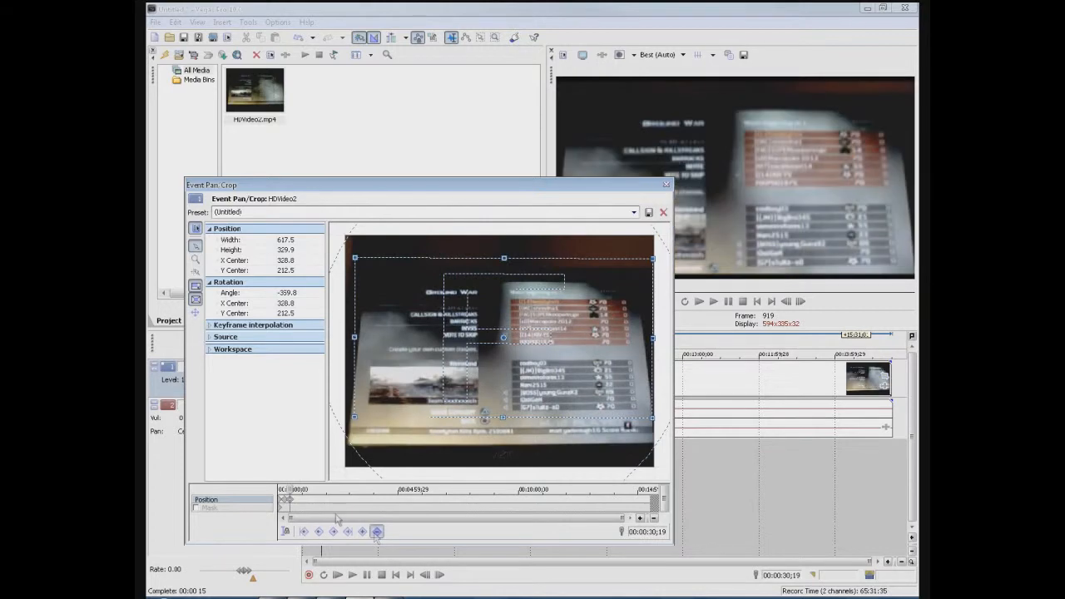
left_click(375, 534)
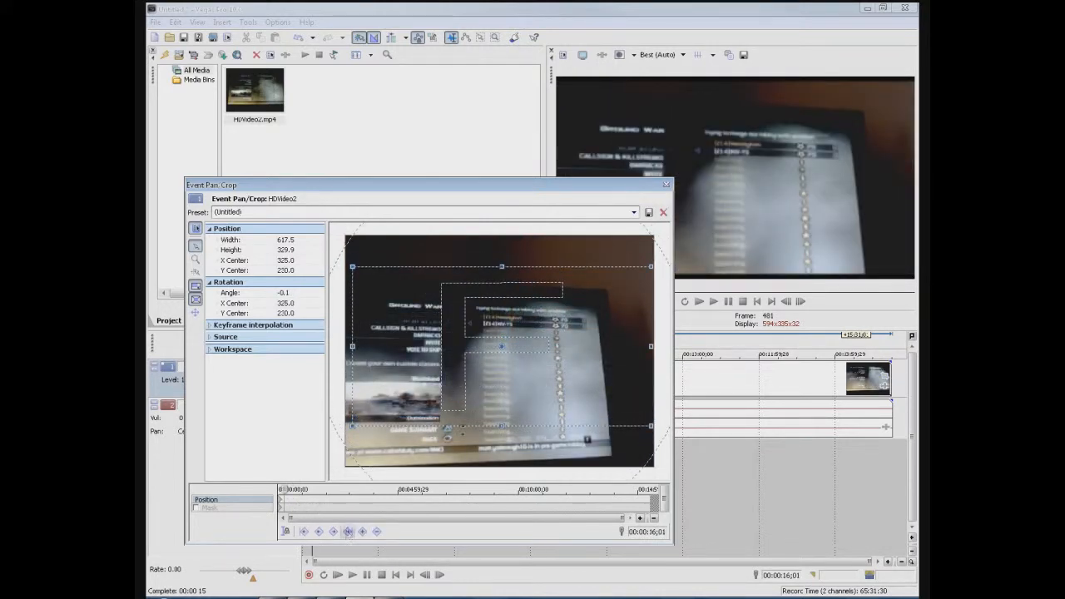
left_click_drag(419, 400, 403, 409)
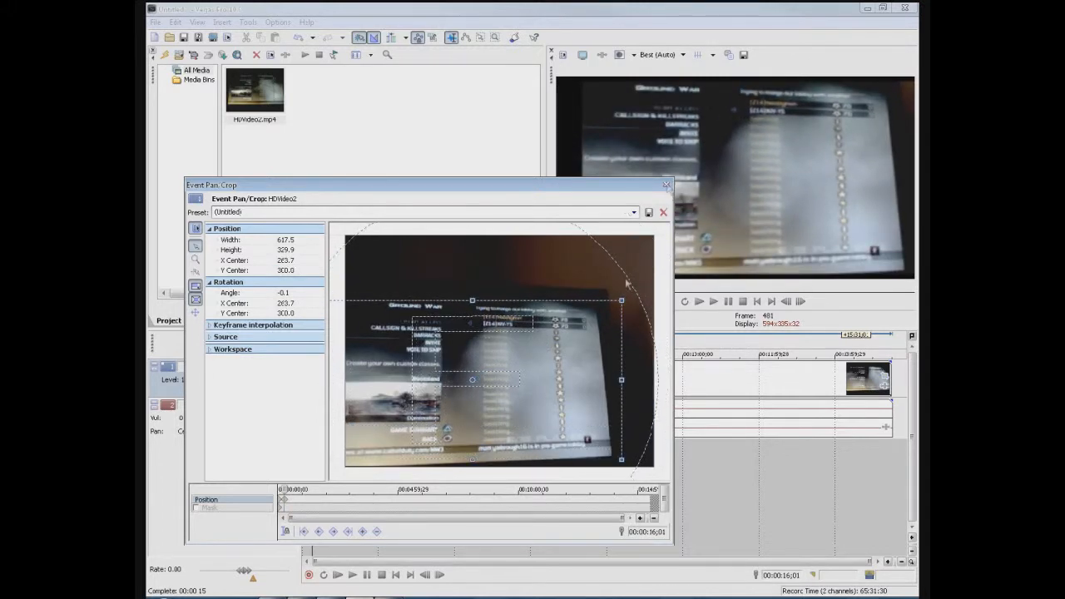
left_click(667, 185)
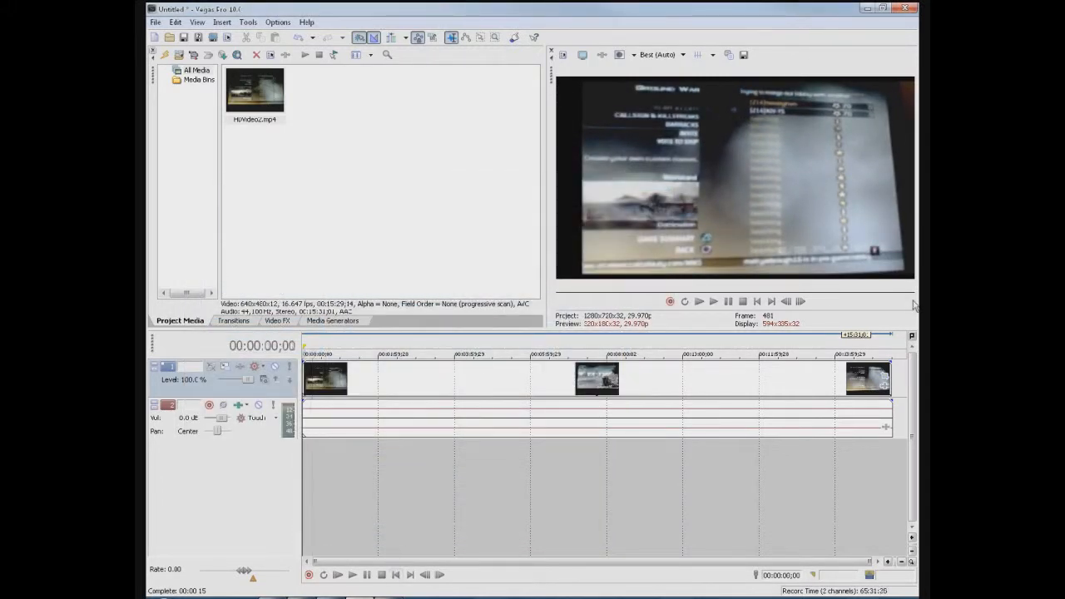
Reopen the clip's crop settings and delete the position keyframe at 00:00:16;01
left_click(887, 378)
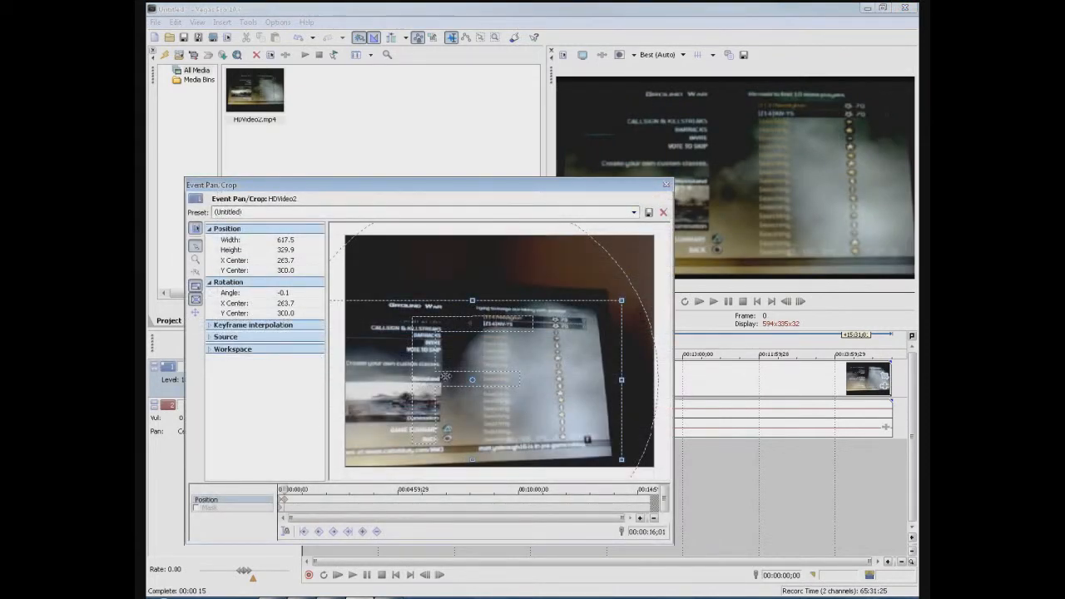
left_click(667, 185)
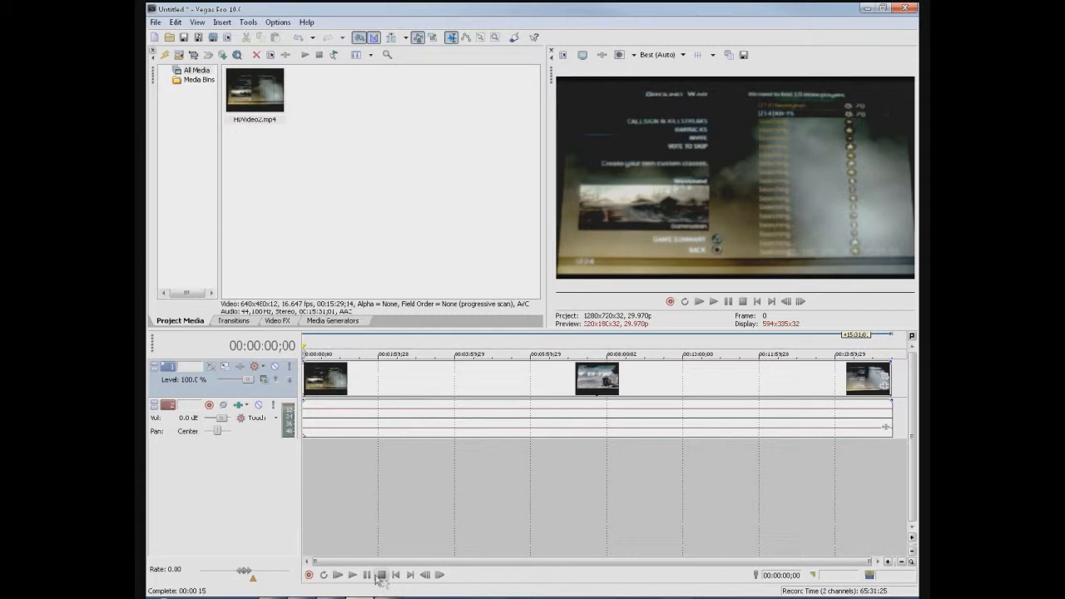
left_click(885, 378)
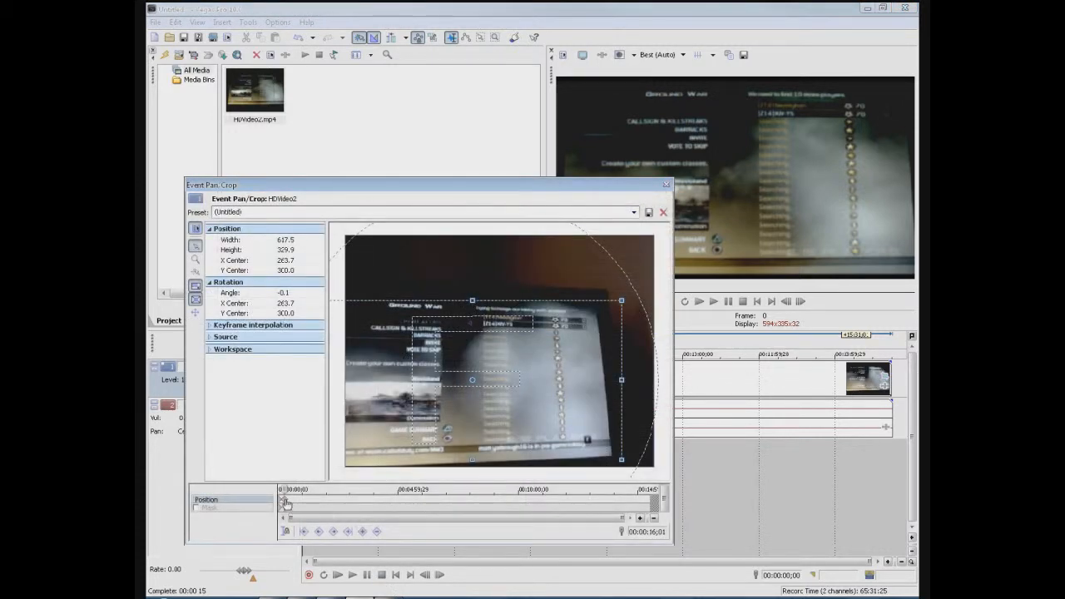
key("Delete")
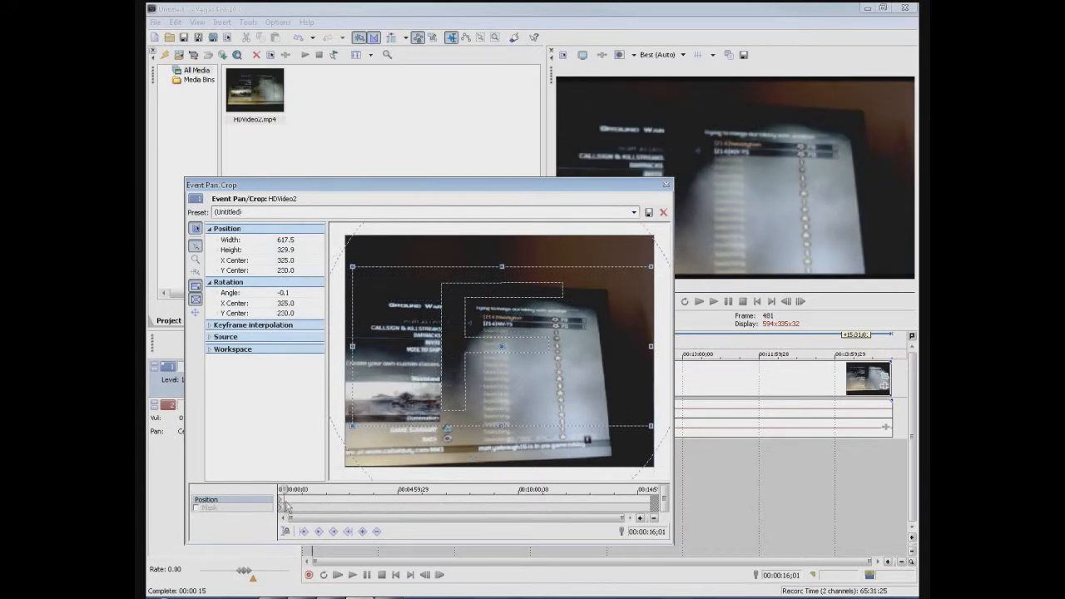
Scrub the keyframe timeline to 00:03:40;08 and move the crop frame so it is centred at about 326.3, 211.2
left_click(282, 489)
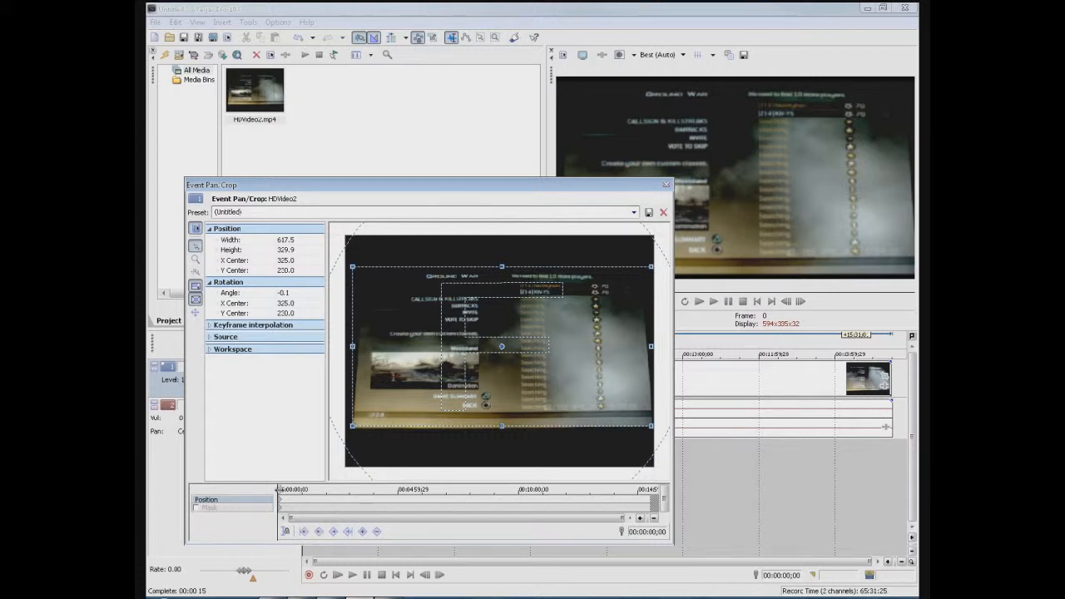
left_click(288, 489)
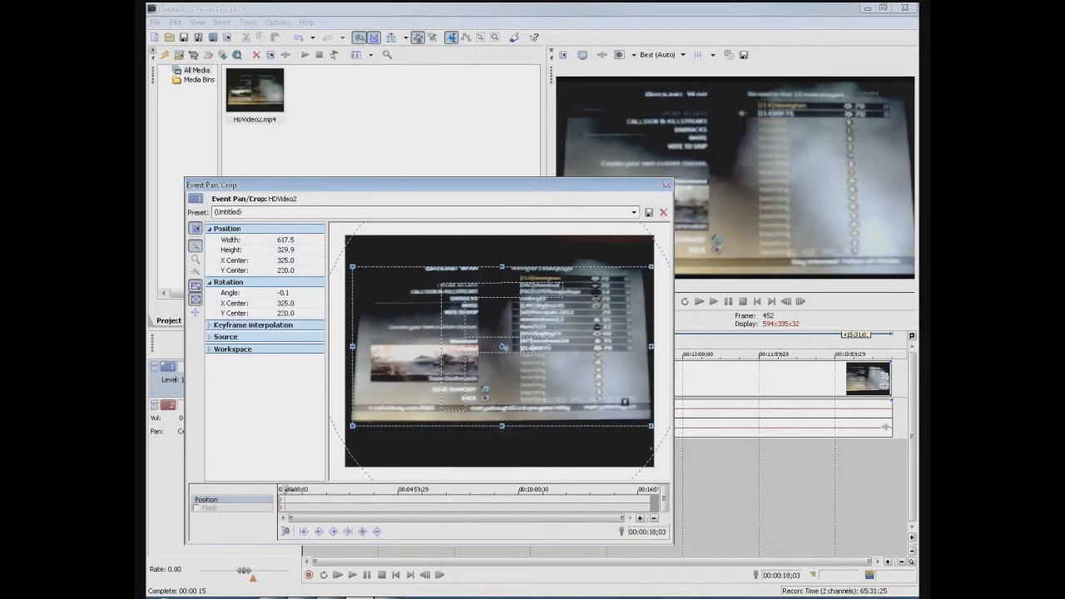
left_click_drag(290, 490, 303, 489)
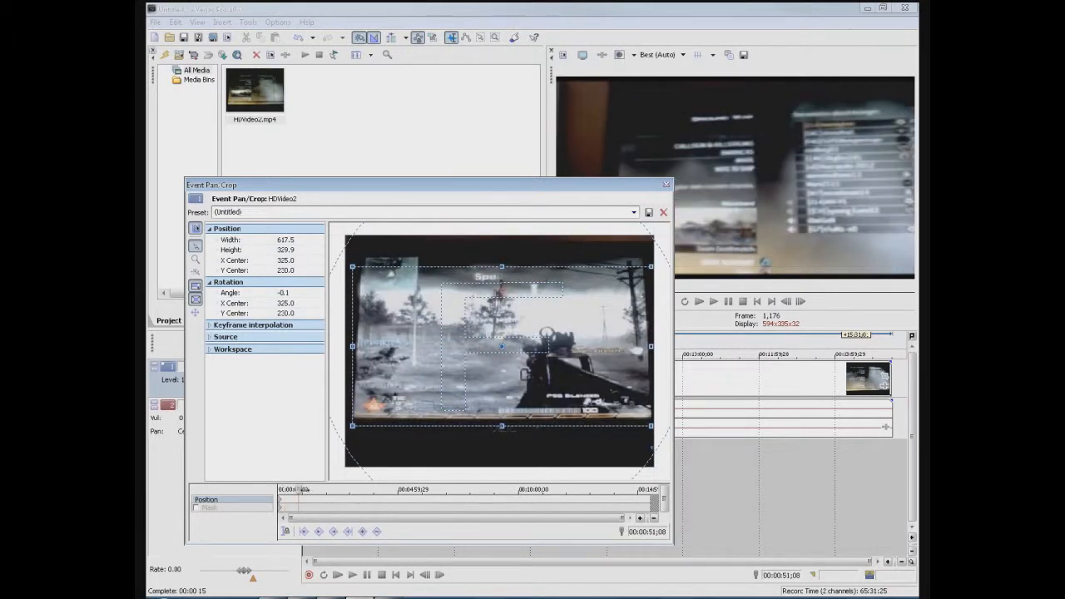
left_click_drag(303, 489, 366, 489)
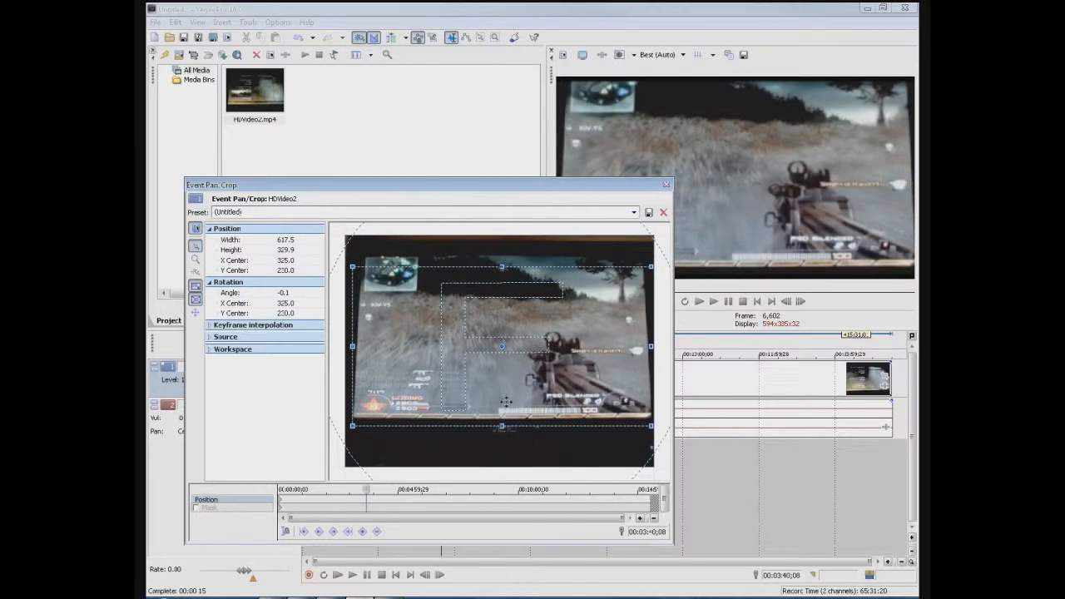
left_click_drag(542, 385, 544, 376)
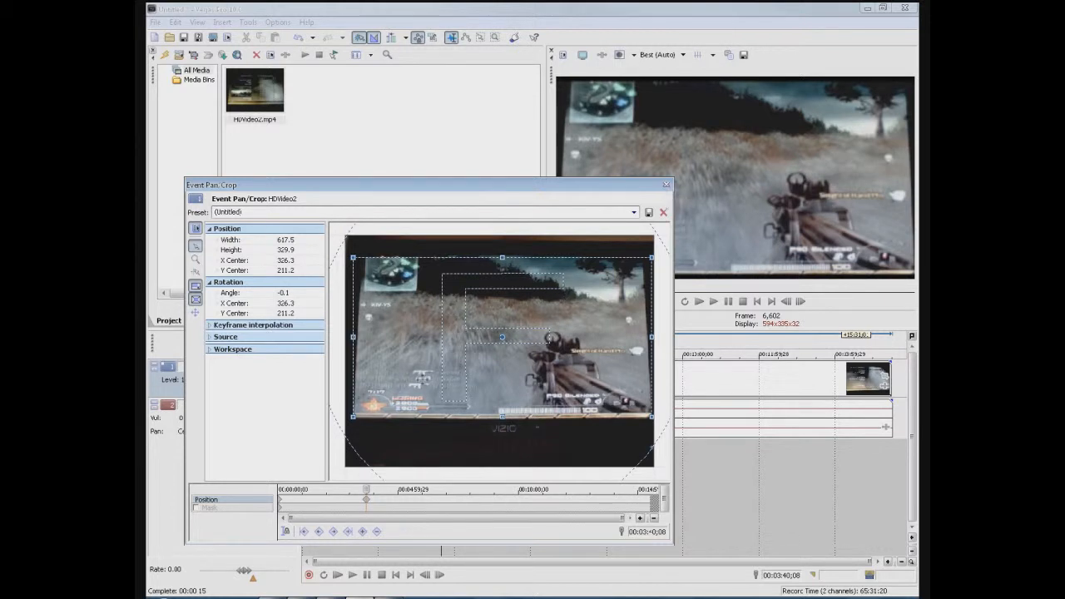
View the mask settings at 00:03:40;08 and delete the position keyframe there
left_click(199, 509)
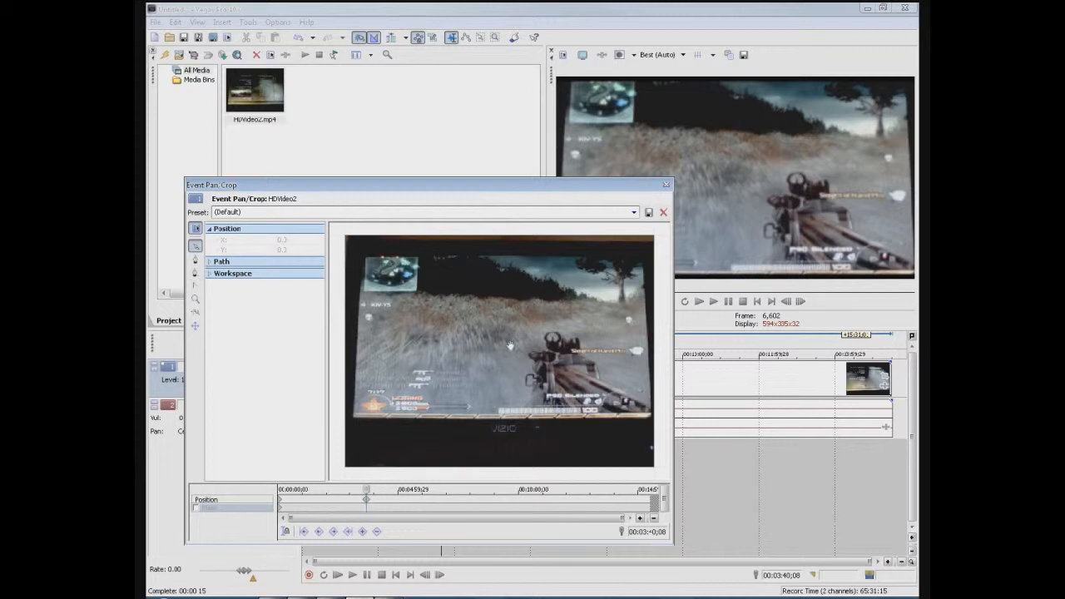
left_click_drag(515, 405, 505, 411)
left_click(367, 504)
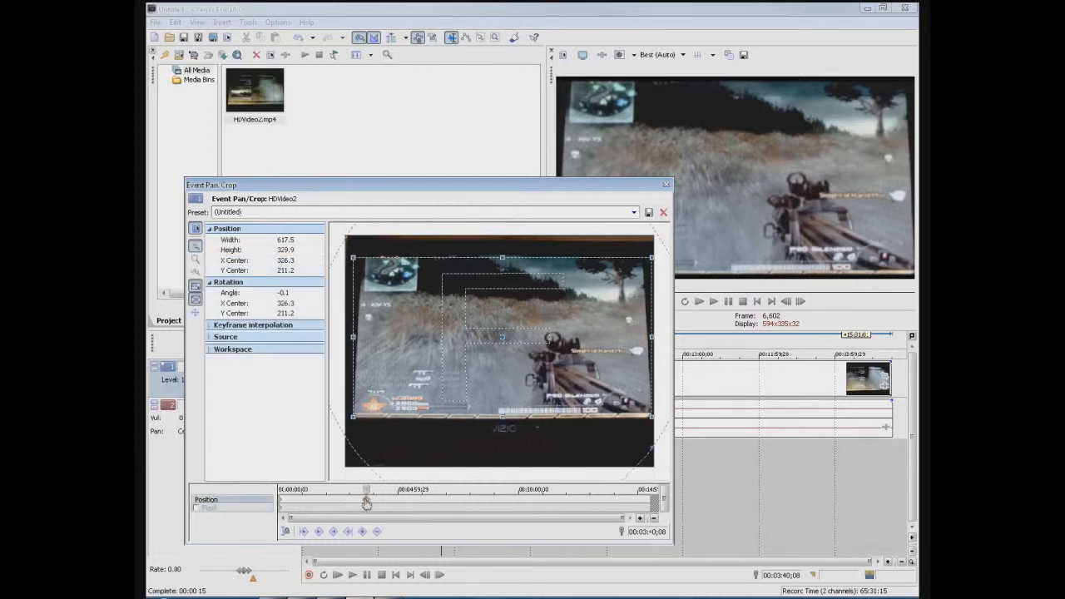
left_click(368, 510)
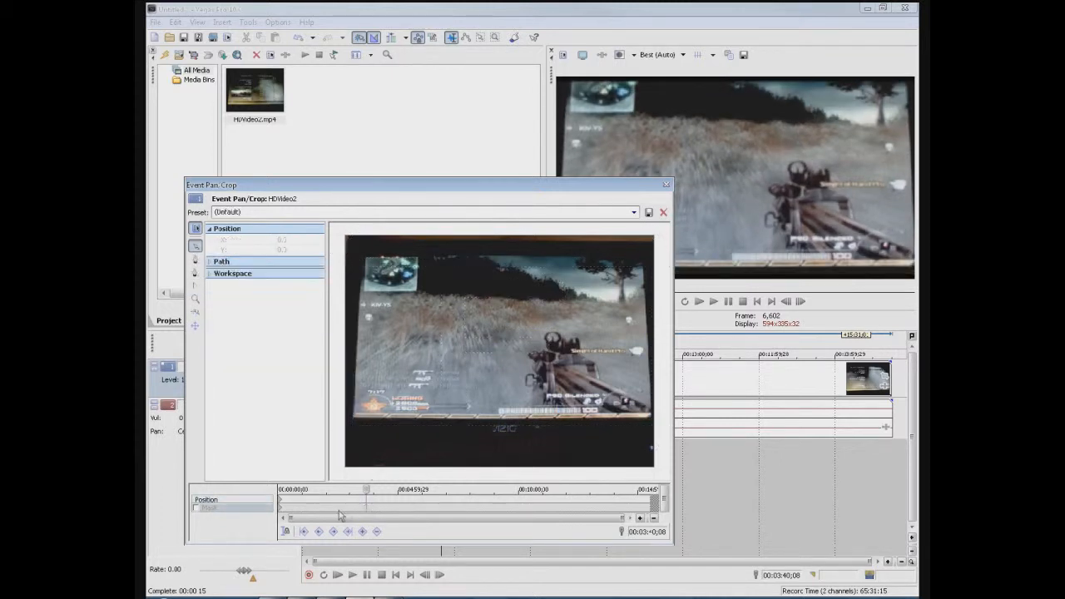
Examine the mask and position tracks at several times near the start of the keyframe timeline, and return to the start
left_click(322, 507)
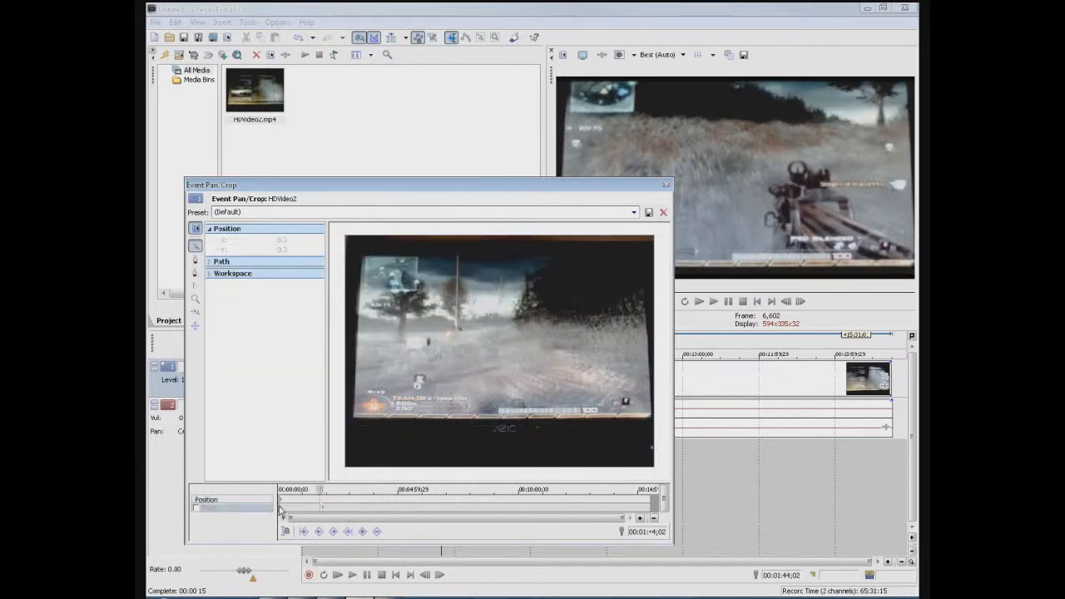
left_click(281, 509)
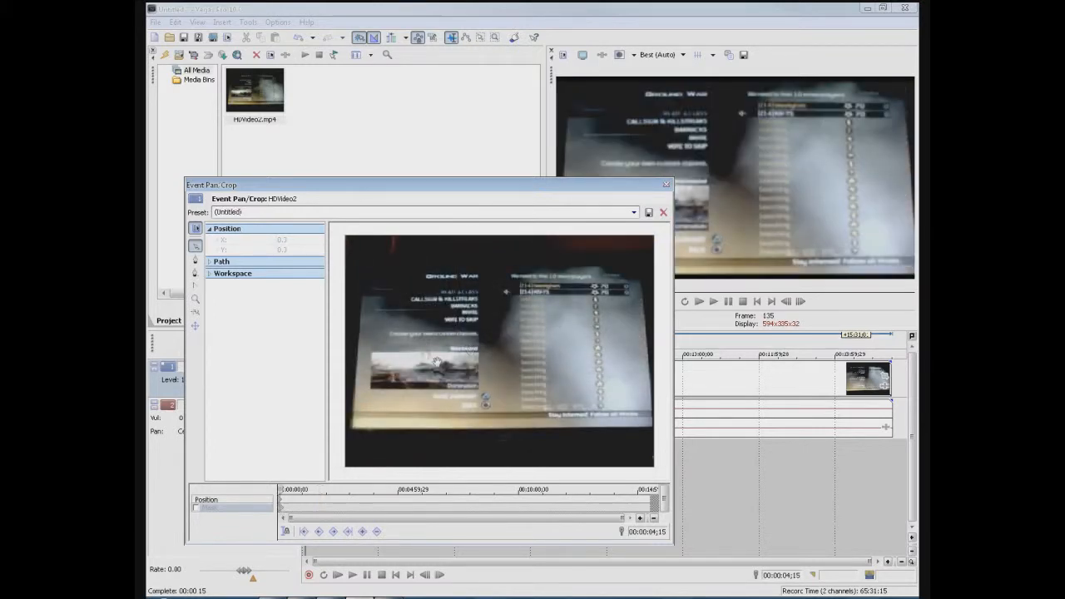
left_click(281, 509)
left_click(281, 510)
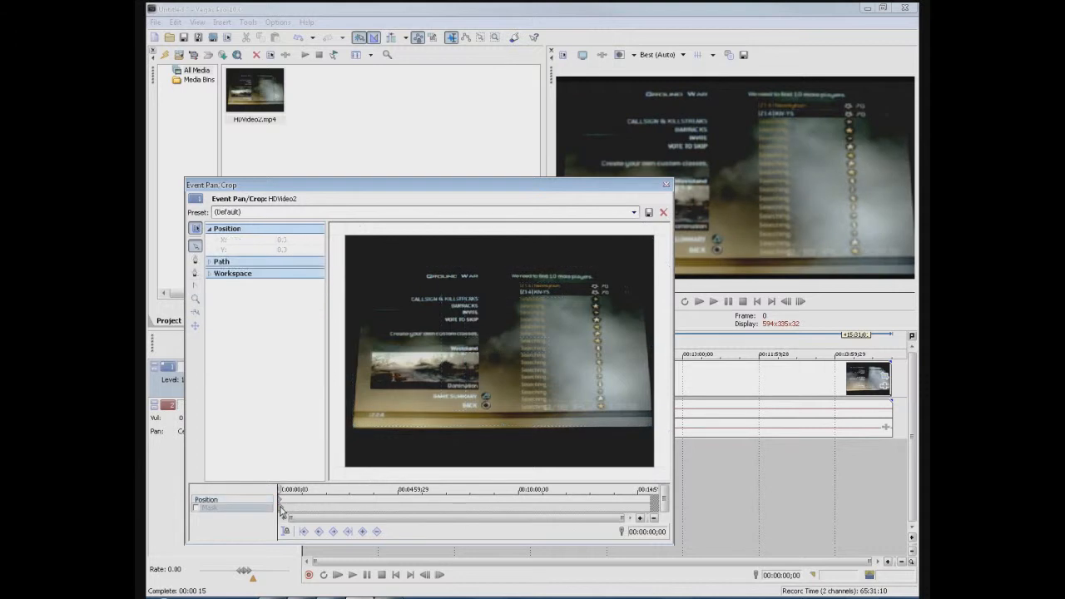
scroll(280, 512, "up", 10)
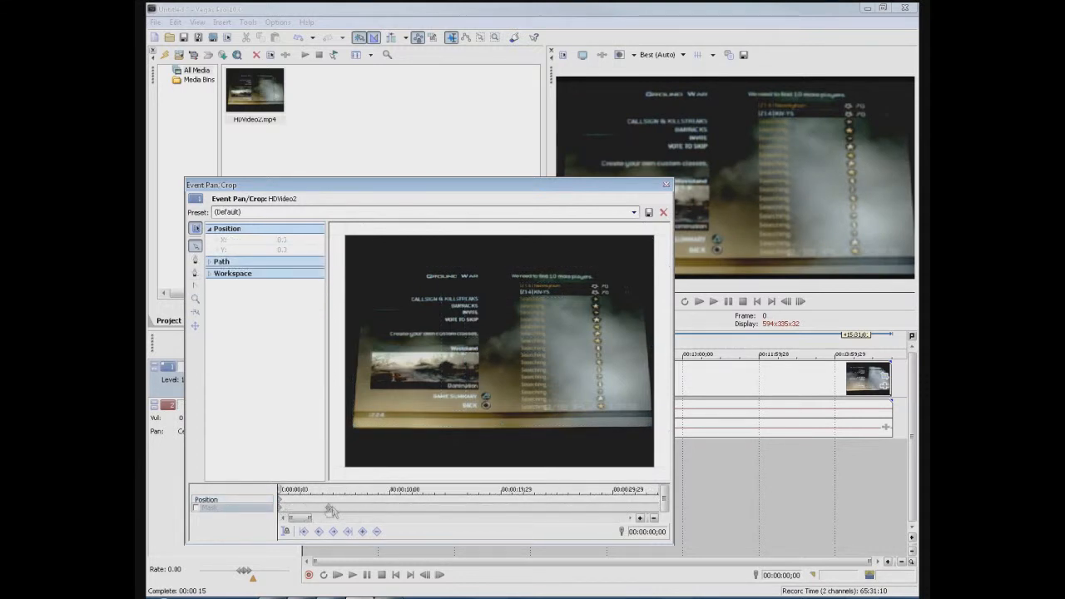
left_click(331, 510)
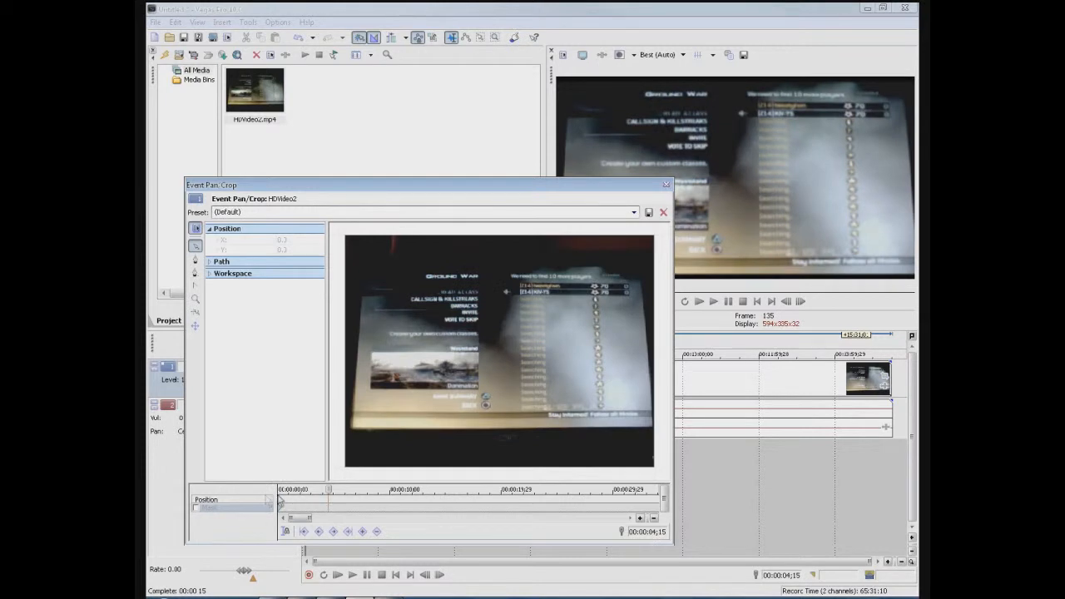
left_click(281, 501)
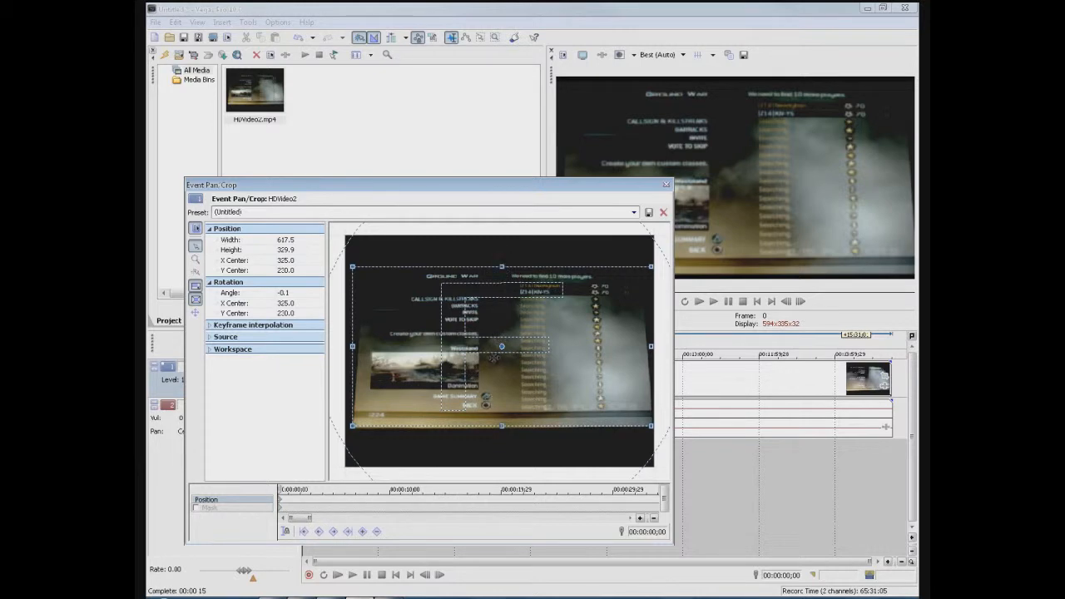
left_click(468, 510)
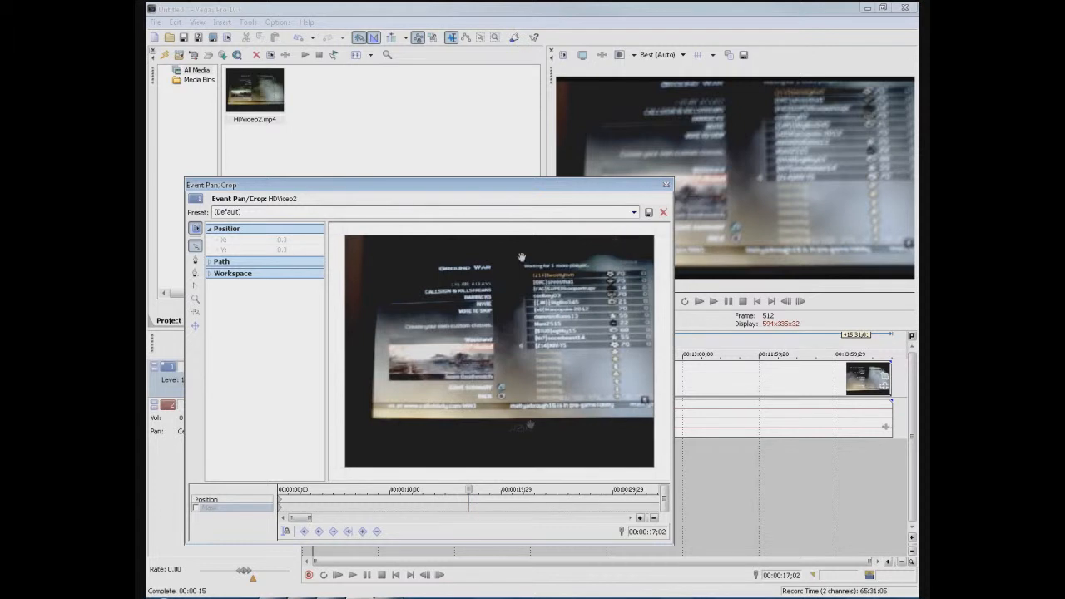
left_click(283, 507)
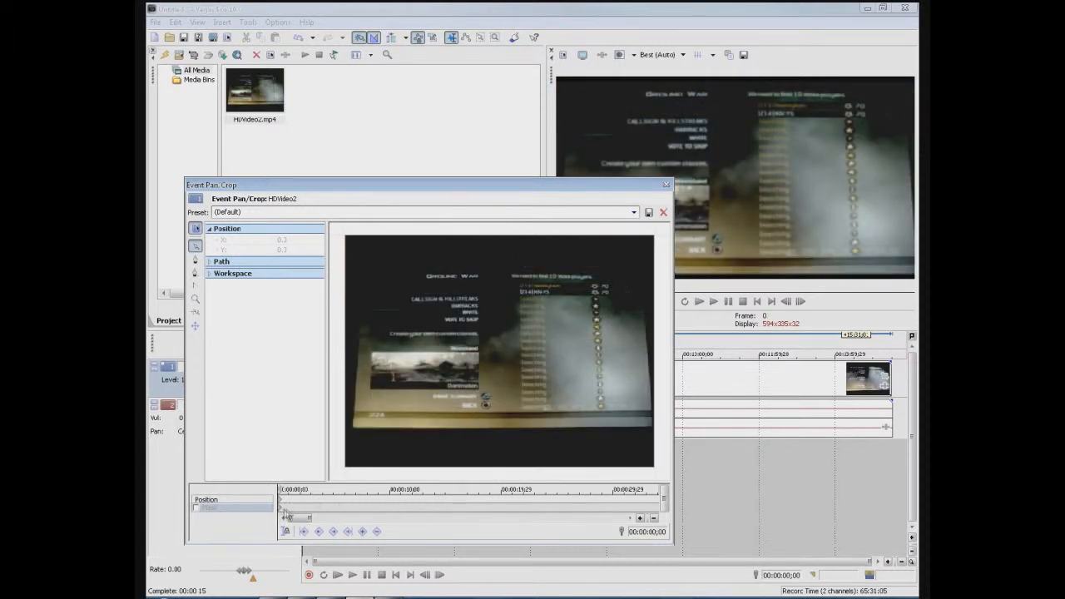
Enable the mask and draw a closed four-point mask around the player list on the right half of the picture
left_click(196, 507)
left_click(195, 260)
left_click(500, 258)
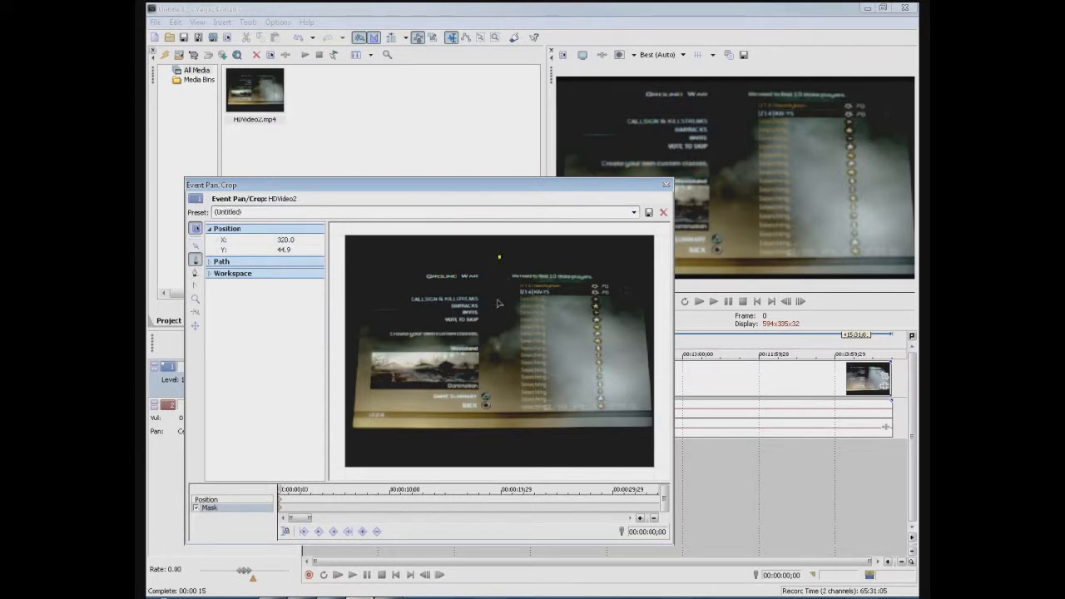
left_click(502, 436)
left_click(646, 433)
left_click(650, 251)
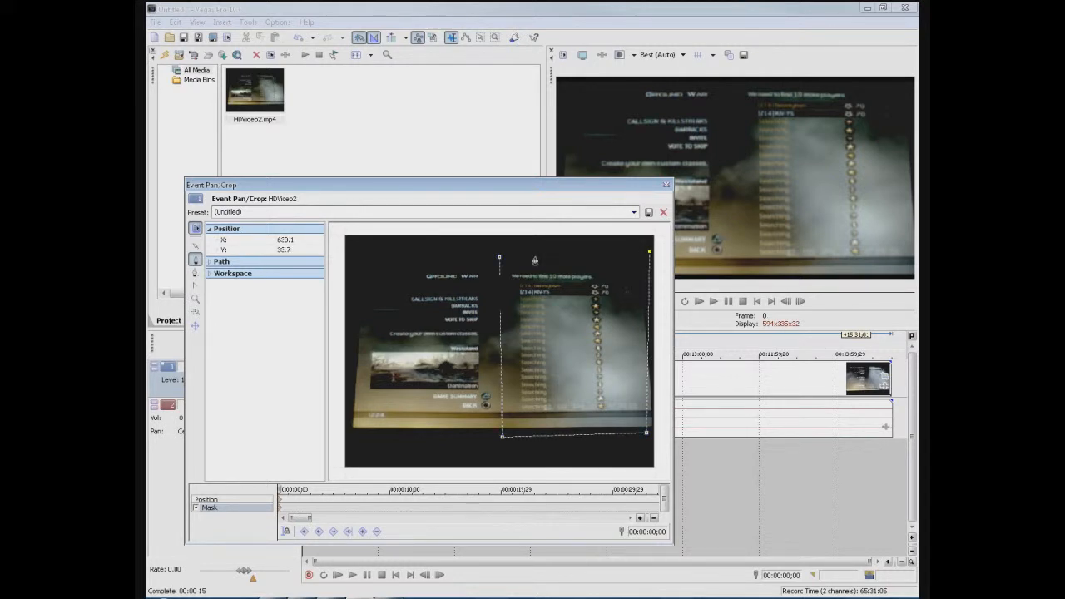
left_click(500, 258)
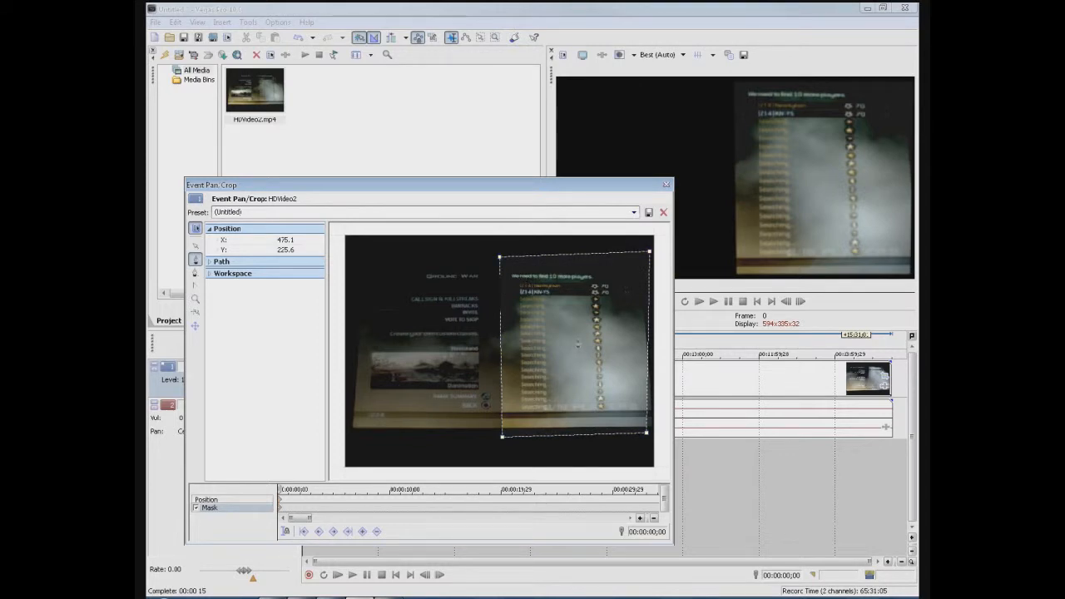
Move the crop settings window aside and try to reshape the mask from its upper-left anchor point
left_click_drag(640, 183, 516, 301)
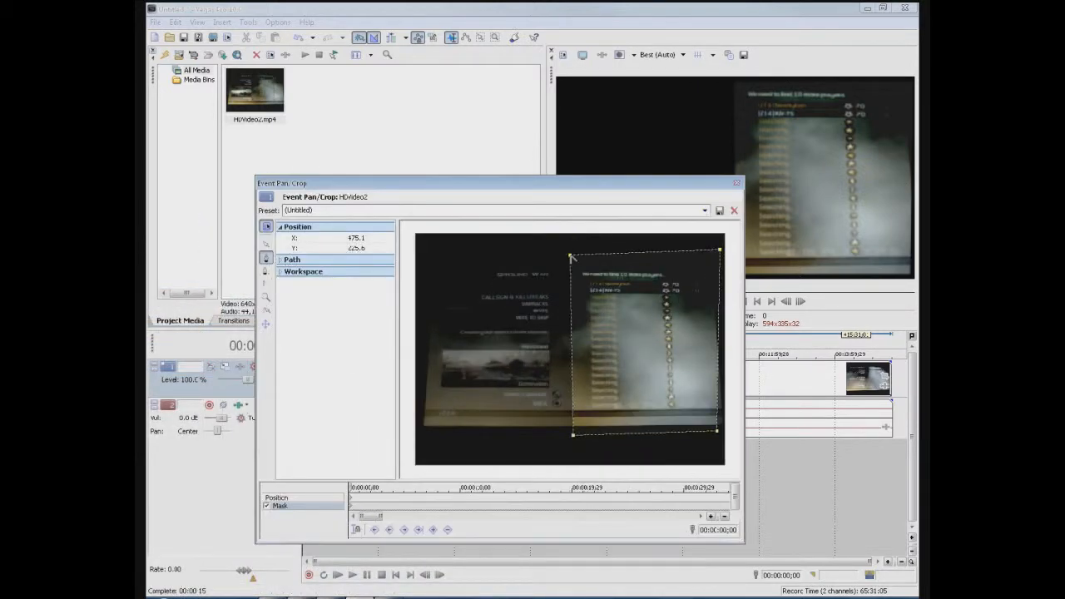
left_click_drag(570, 258, 586, 231)
left_click_drag(553, 278, 496, 257)
left_click(572, 258)
left_click(571, 257)
Reset the mask, turn masking off, and close the crop settings
right_click(571, 257)
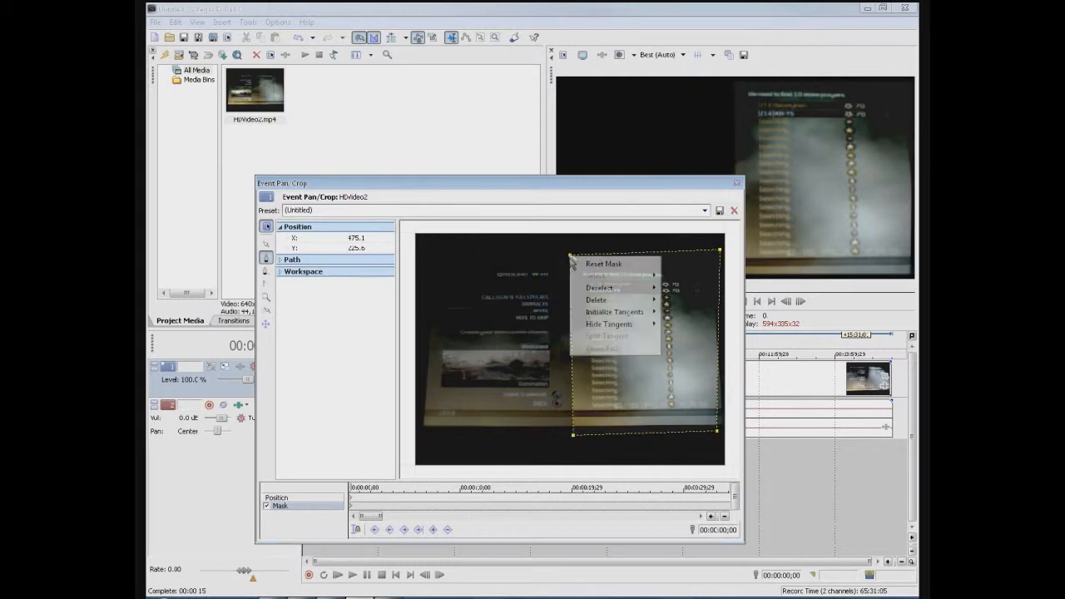
left_click(580, 266)
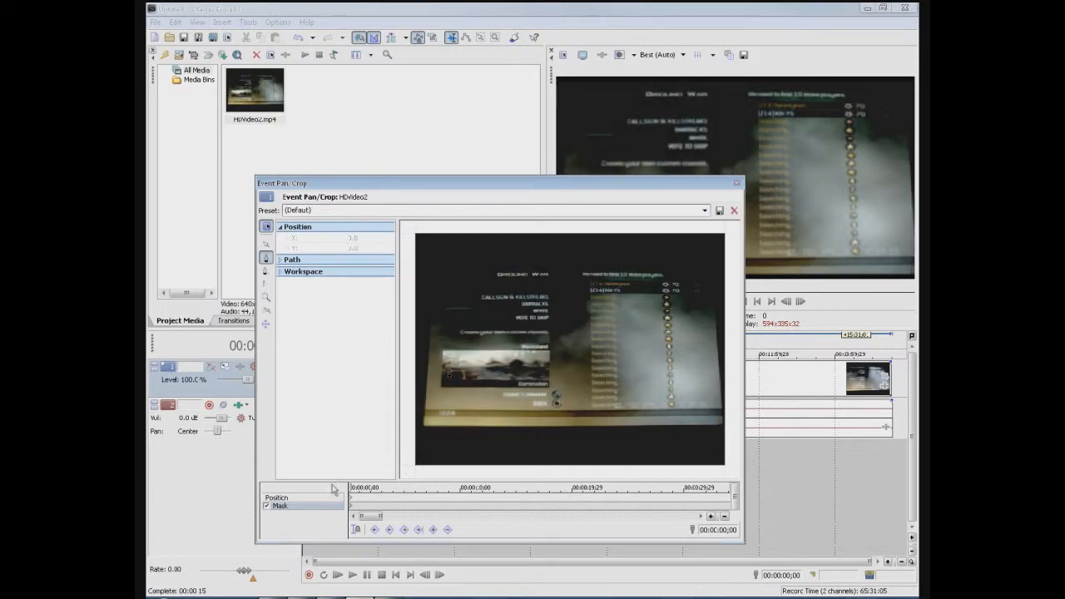
left_click(268, 506)
left_click(737, 184)
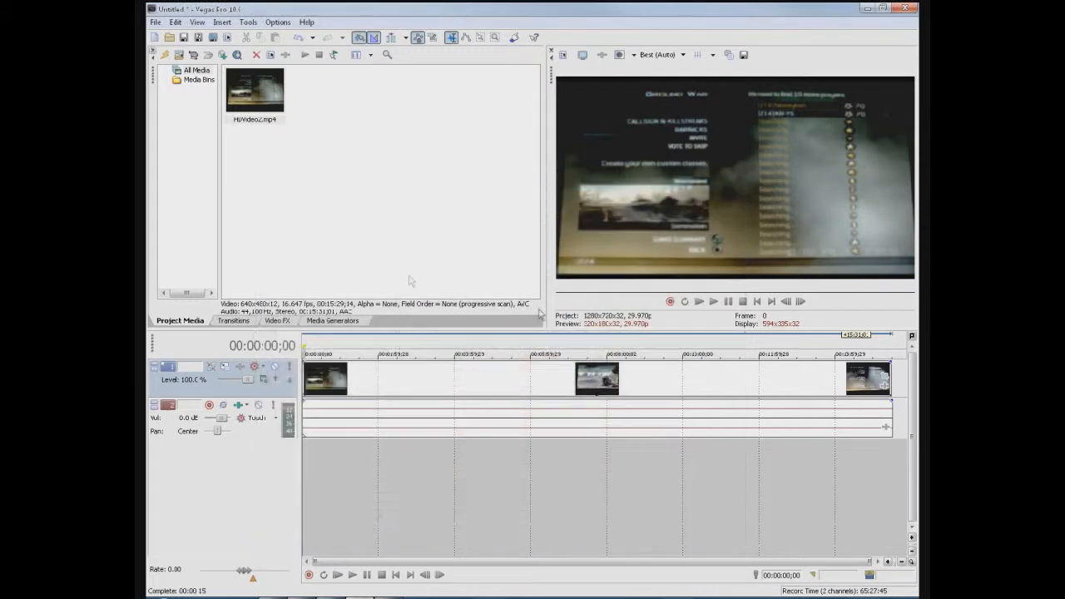
Apply the Very Old Film preset of Film Effects to the video output, and close the effect settings
left_click(278, 321)
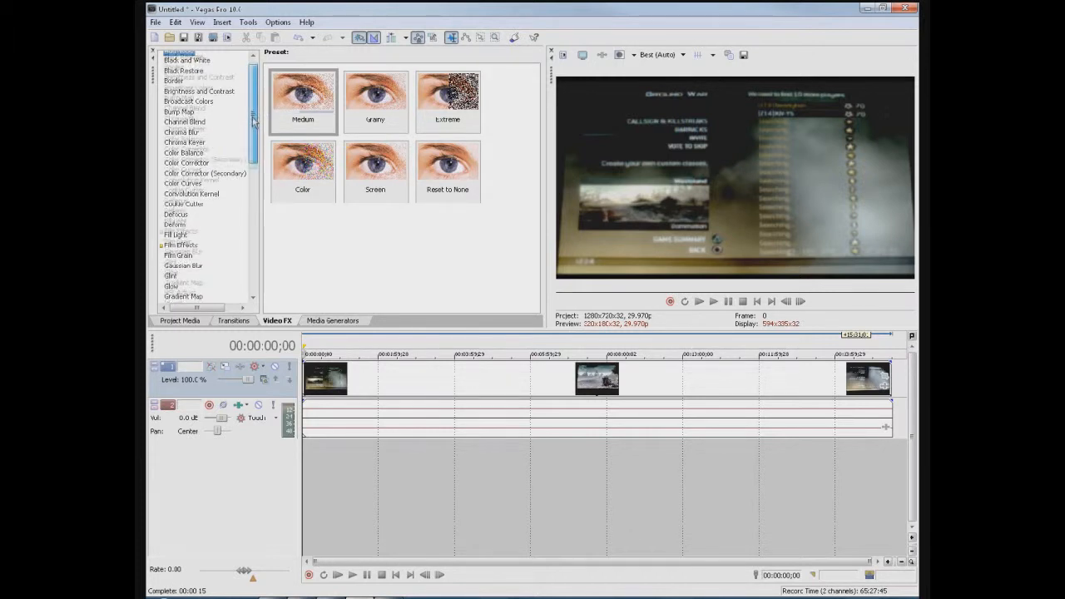
scroll(182, 209, "down", 2)
left_click(181, 206)
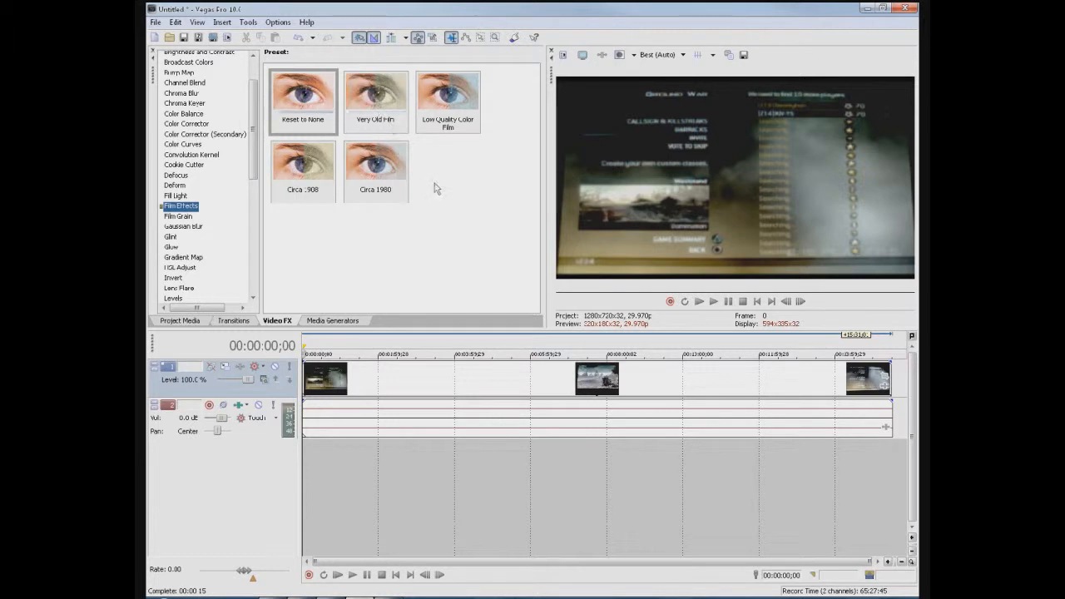
mouse_move(376, 103)
left_mouse_down()
mouse_move(717, 184)
mouse_move(672, 213)
mouse_move(707, 192)
mouse_move(513, 204)
mouse_move(373, 236)
mouse_move(529, 220)
mouse_move(557, 254)
left_mouse_up()
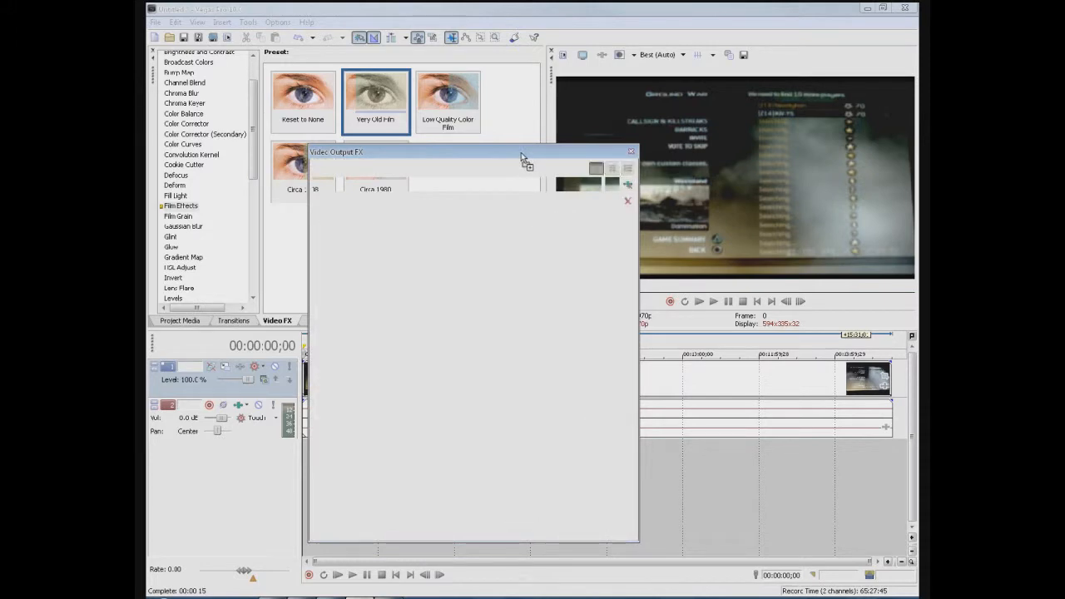
left_click_drag(520, 153, 435, 166)
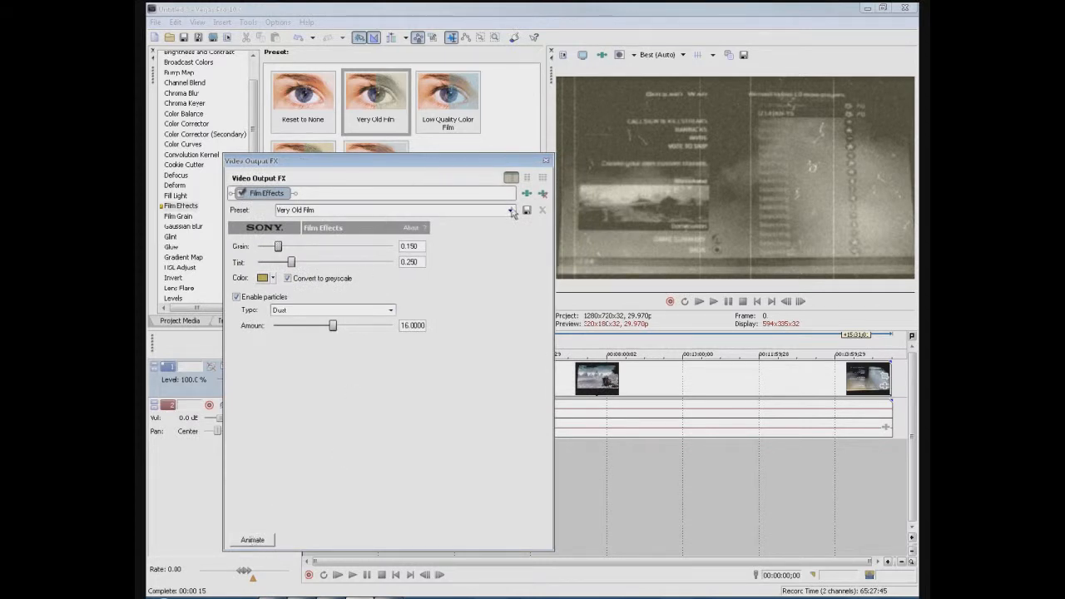
left_click(546, 160)
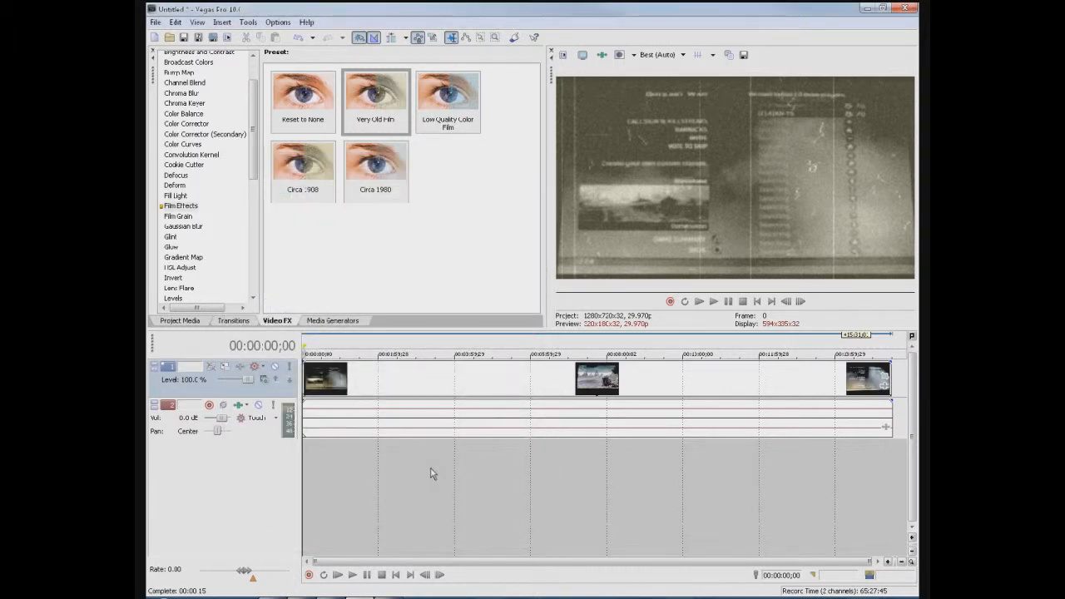
Play the video with the old-film effect from the start, stop playback, and select the clip on the video track
left_click(352, 574)
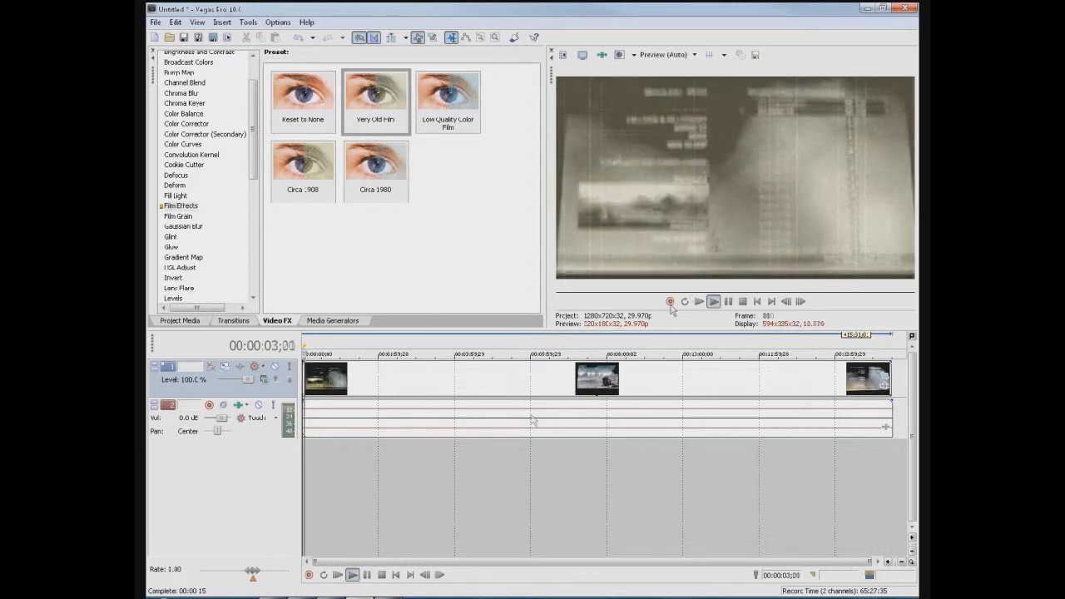
left_click(382, 575)
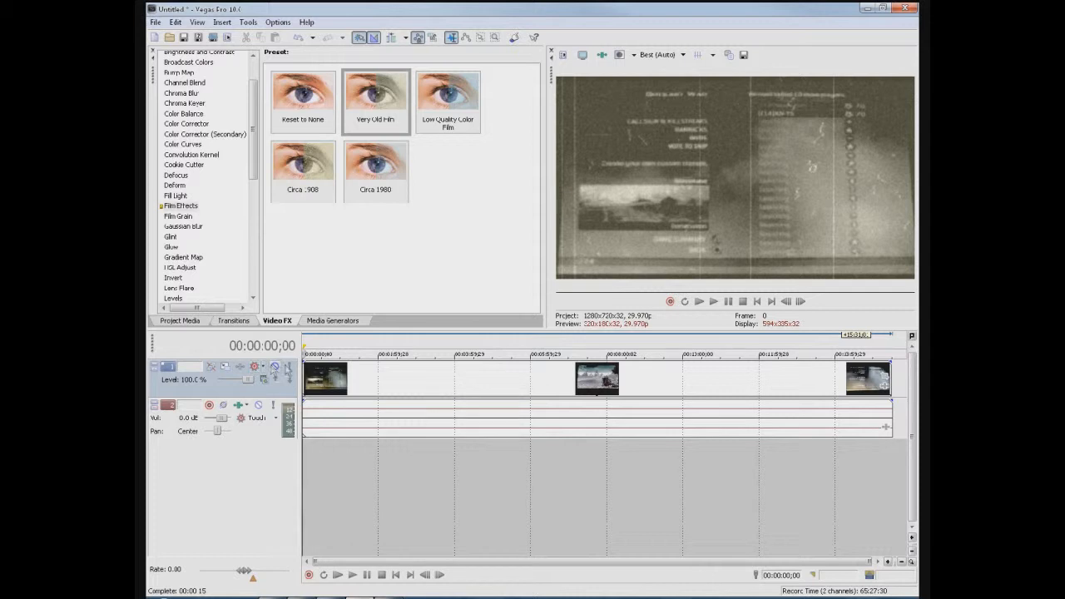
left_click(368, 380)
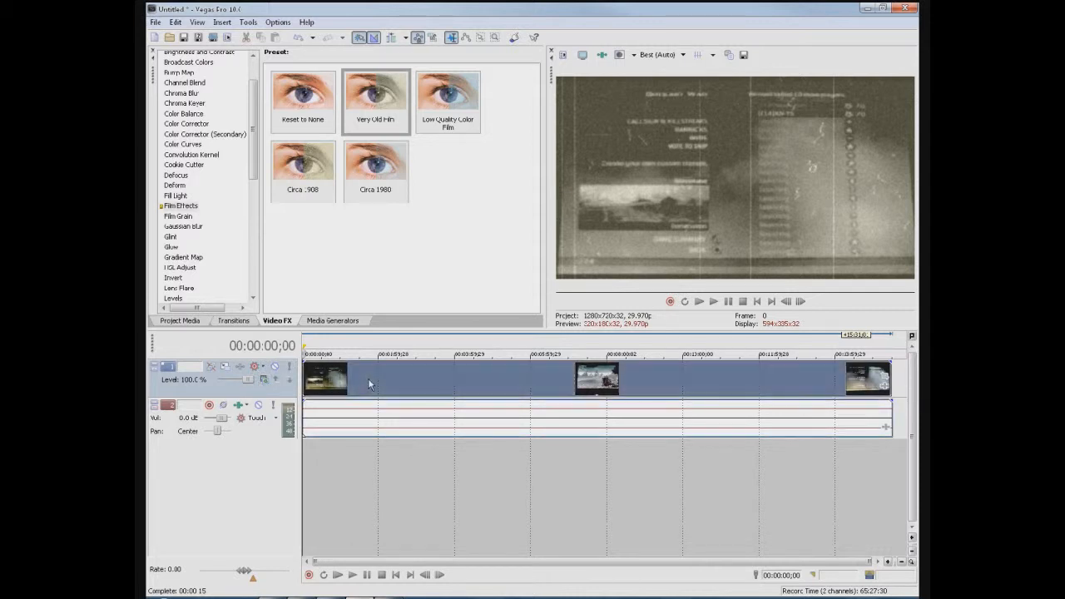
View the plug-ins offered for the clip's media effects and event effects, and close both choosers without adding any
right_click(369, 381)
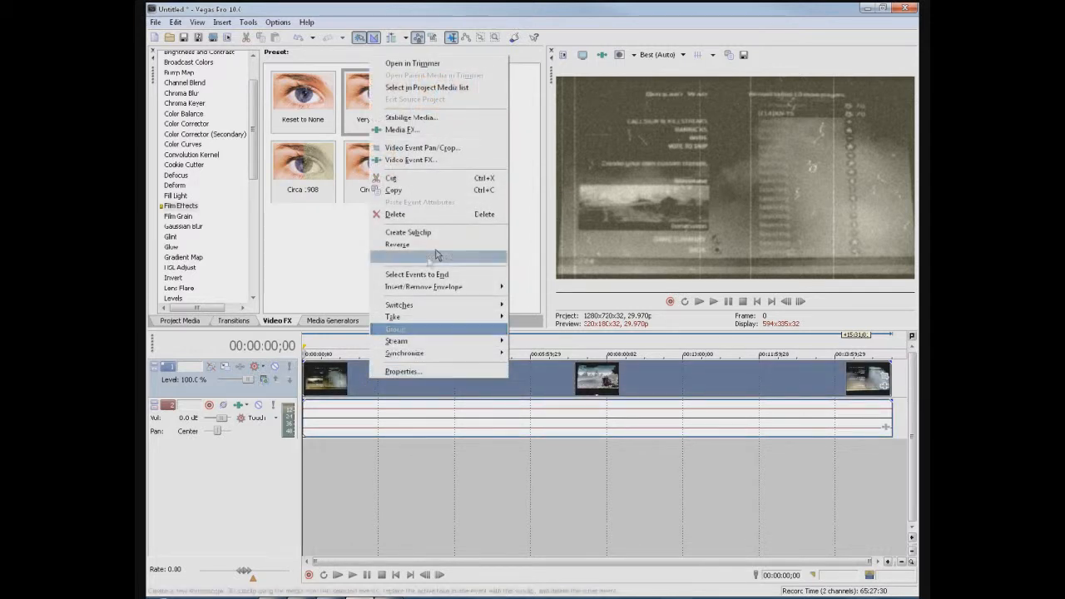
left_click(433, 130)
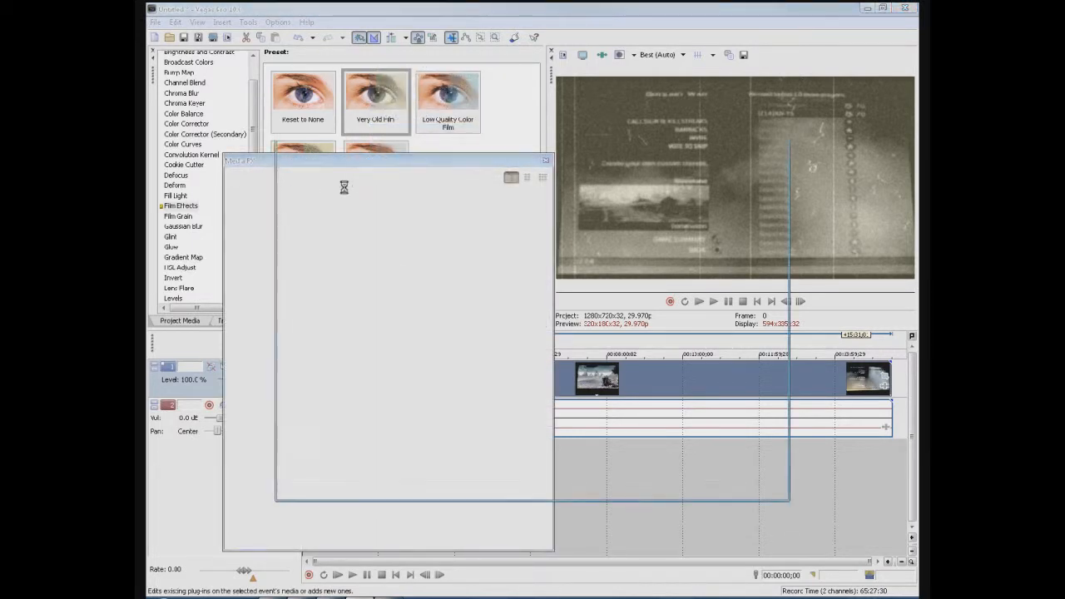
left_click(778, 131)
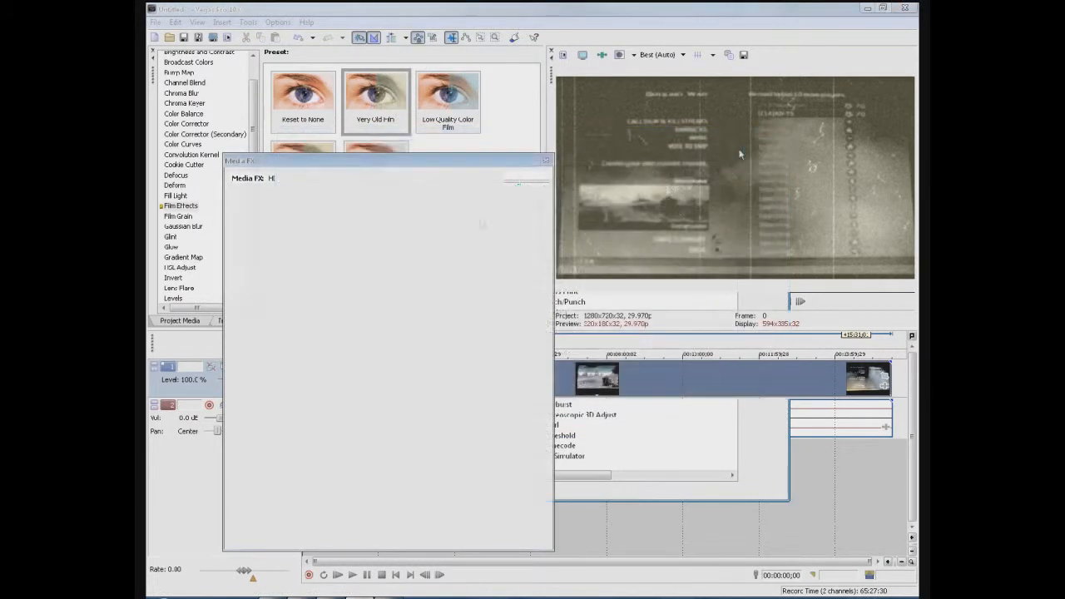
right_click(398, 373)
left_click(475, 155)
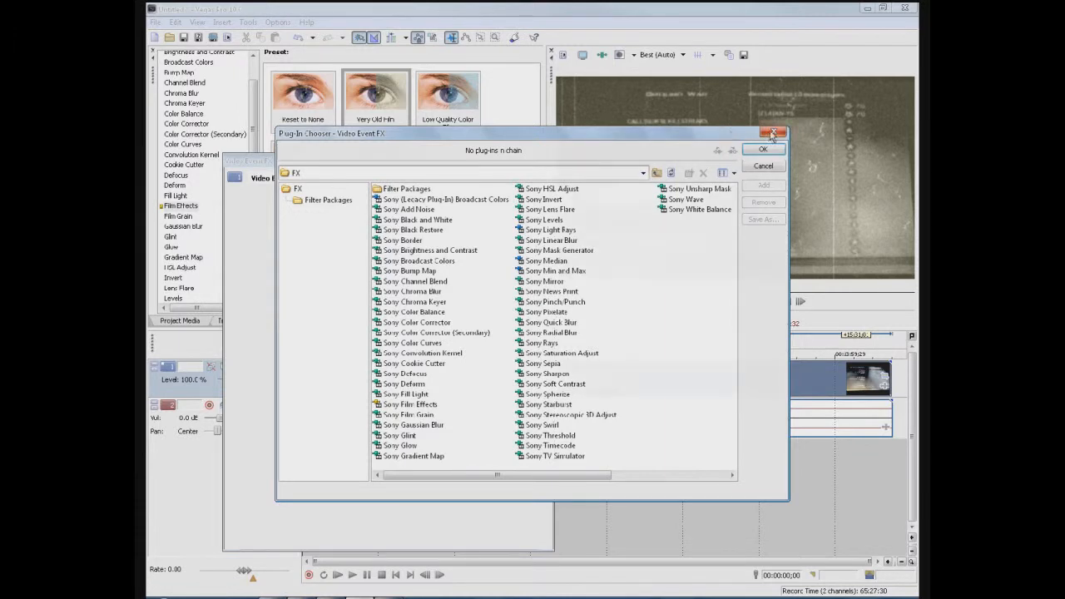
left_click(773, 136)
left_click(772, 132)
Open the clip's Event Pan/Crop settings, look at the available presets, and close the settings
right_click(719, 373)
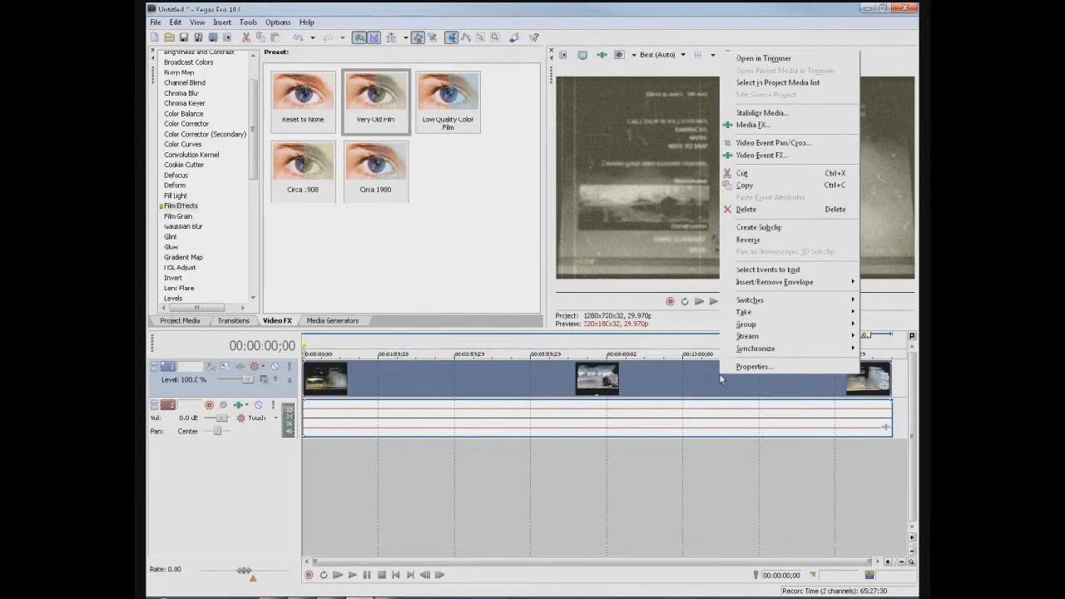
left_click(721, 380)
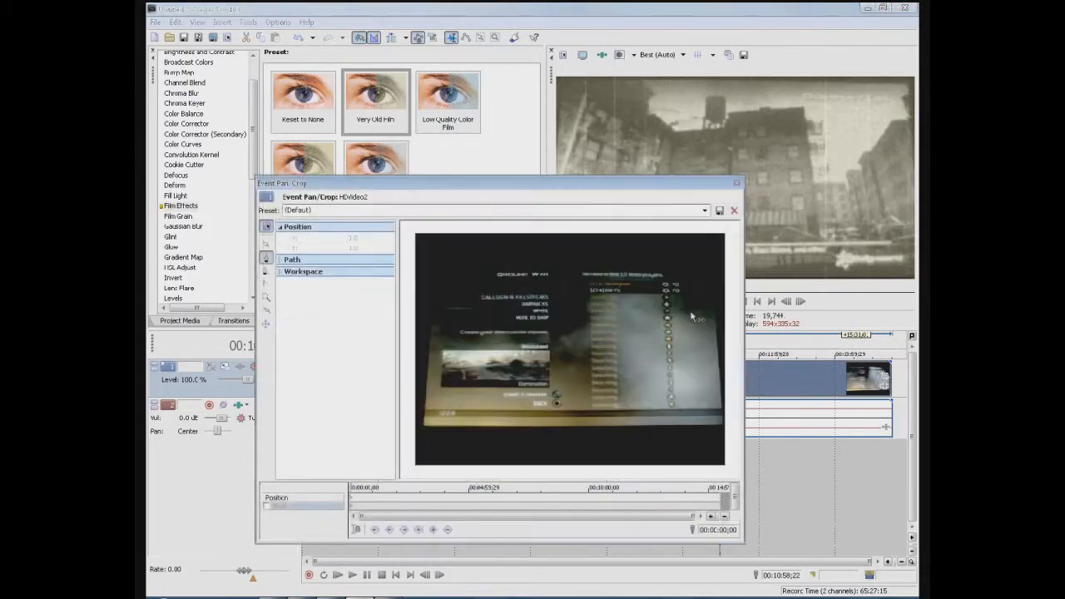
left_click(882, 378)
left_click(705, 211)
left_click(705, 211)
left_click(736, 184)
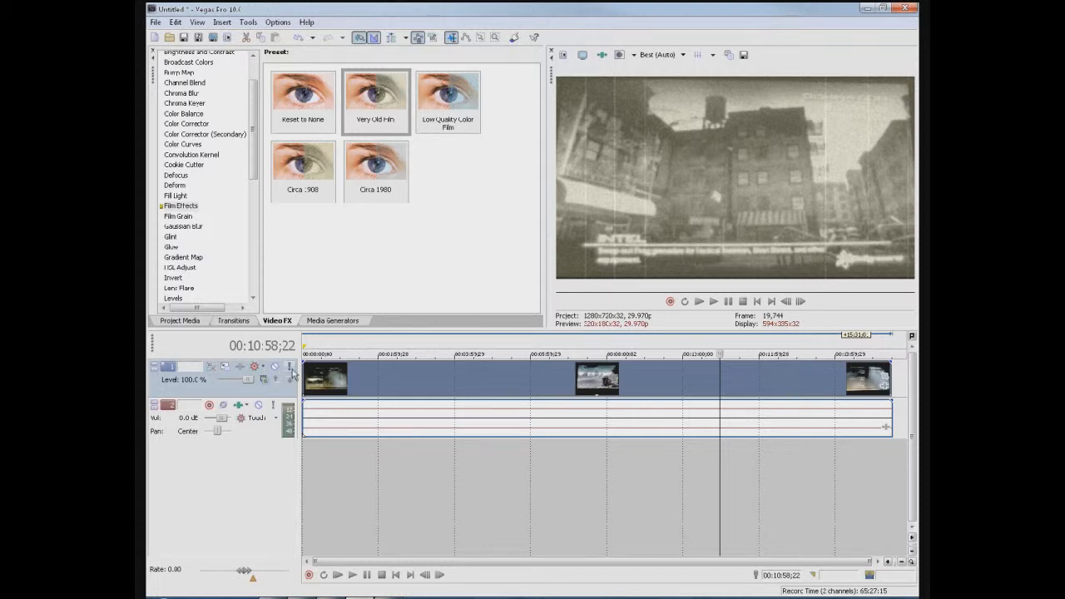
Look over the clip's effect commands and the video track's automation modes without changing them
right_click(328, 384)
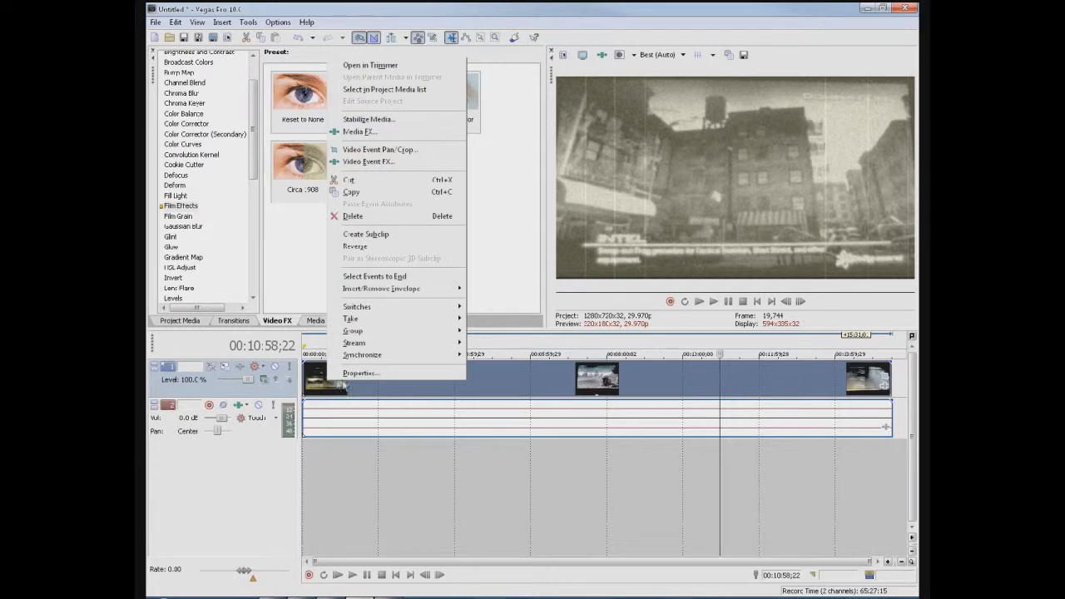
left_click(427, 158)
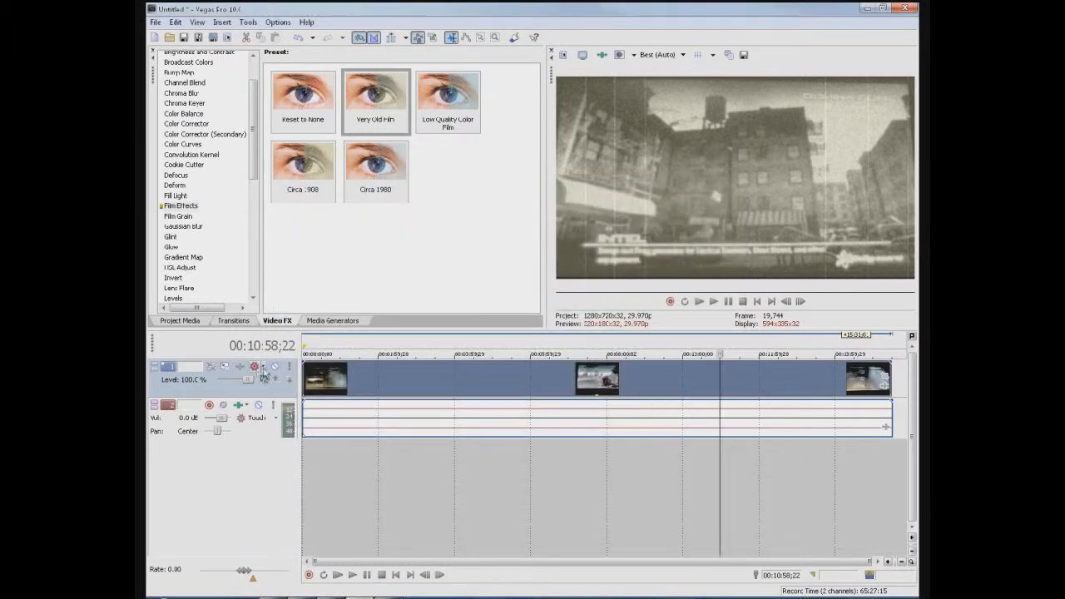
left_click(263, 368)
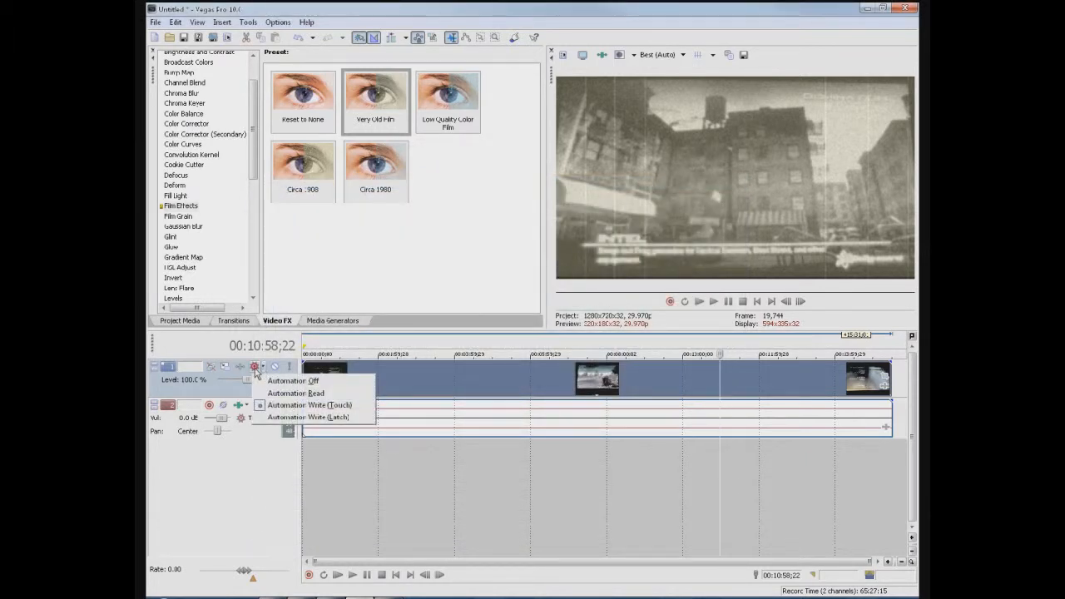
left_click(257, 374)
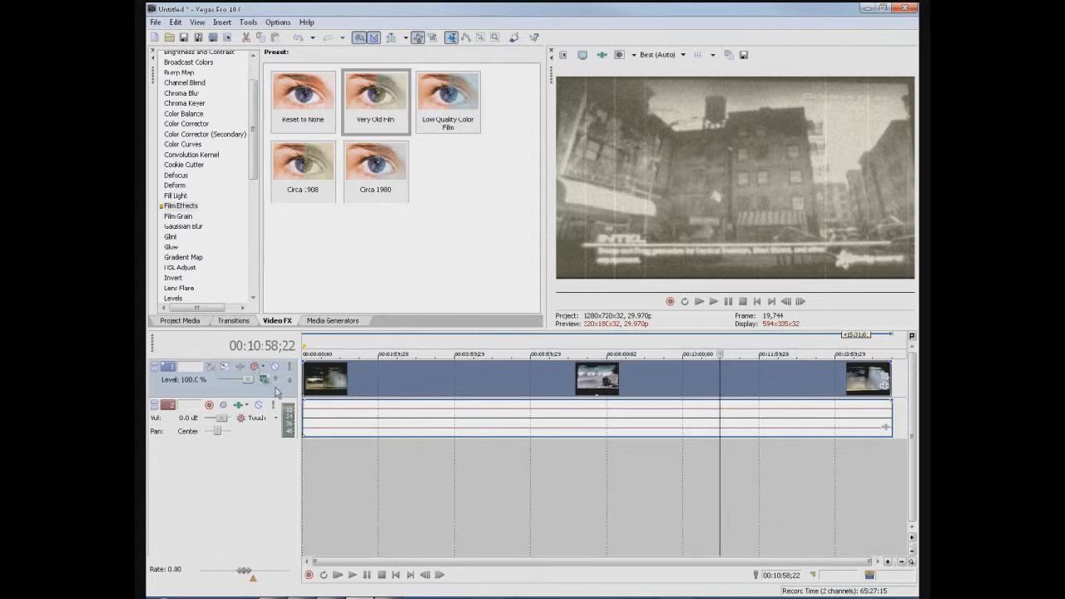
View the video track's compositing modes and track effects plug-ins, and close the plug-in chooser without adding any
left_click(266, 381)
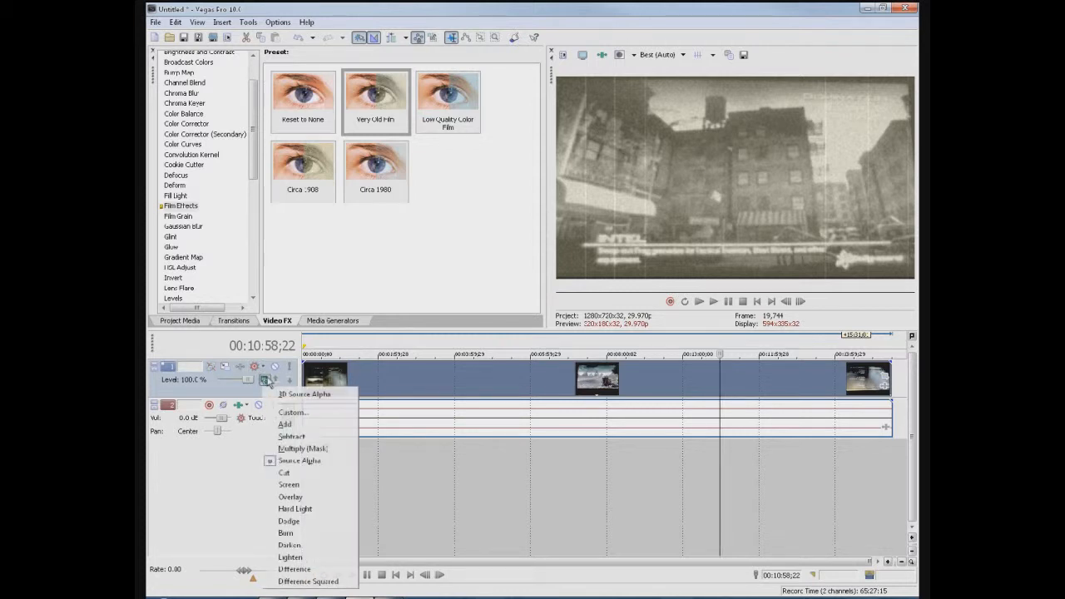
left_click(280, 455)
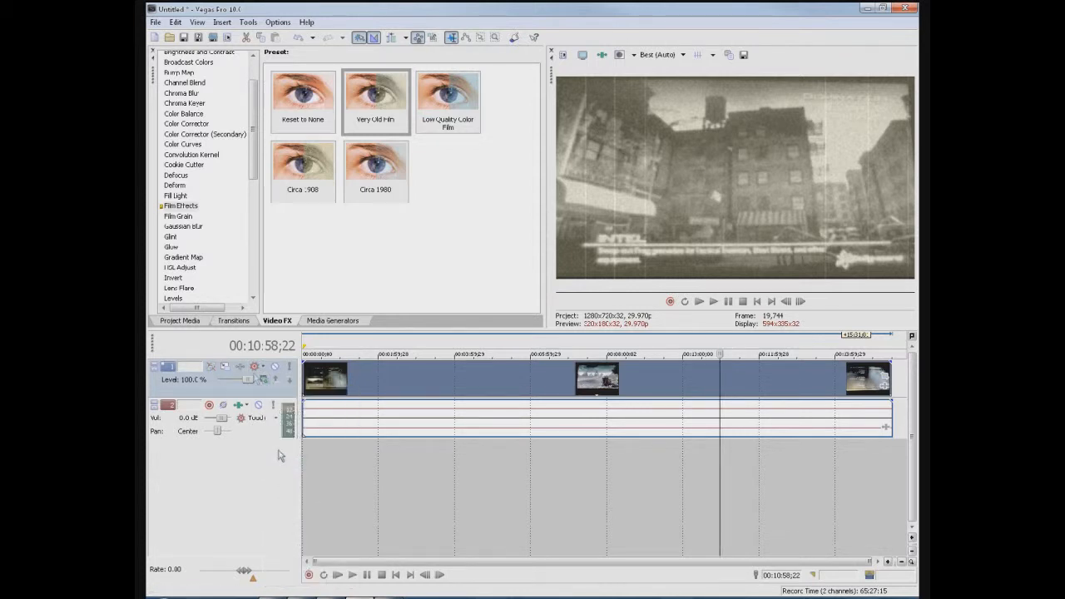
left_click(264, 381)
left_click(283, 426)
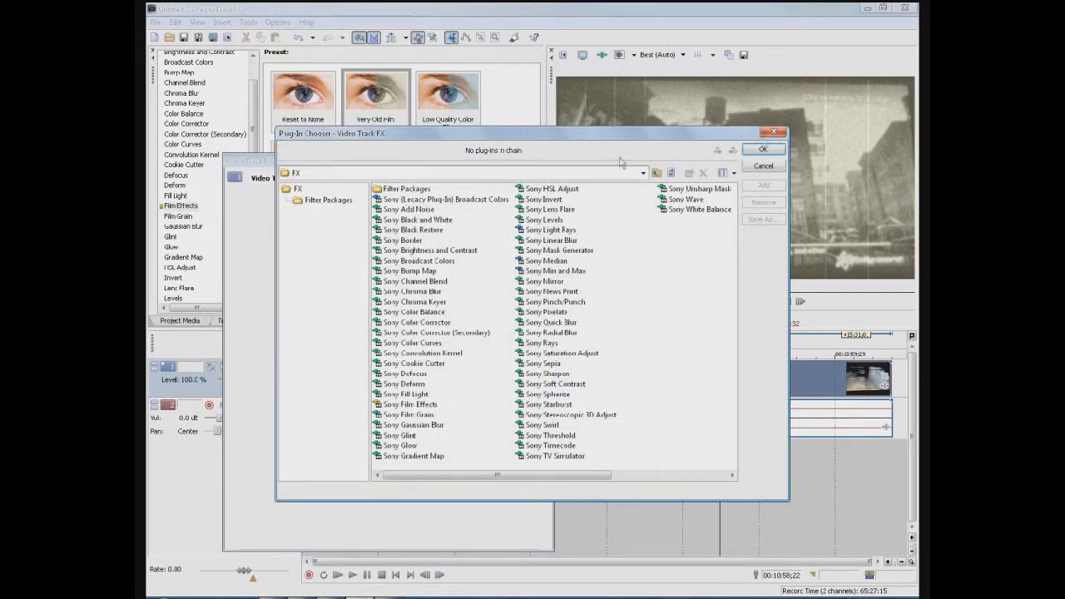
left_click(775, 134)
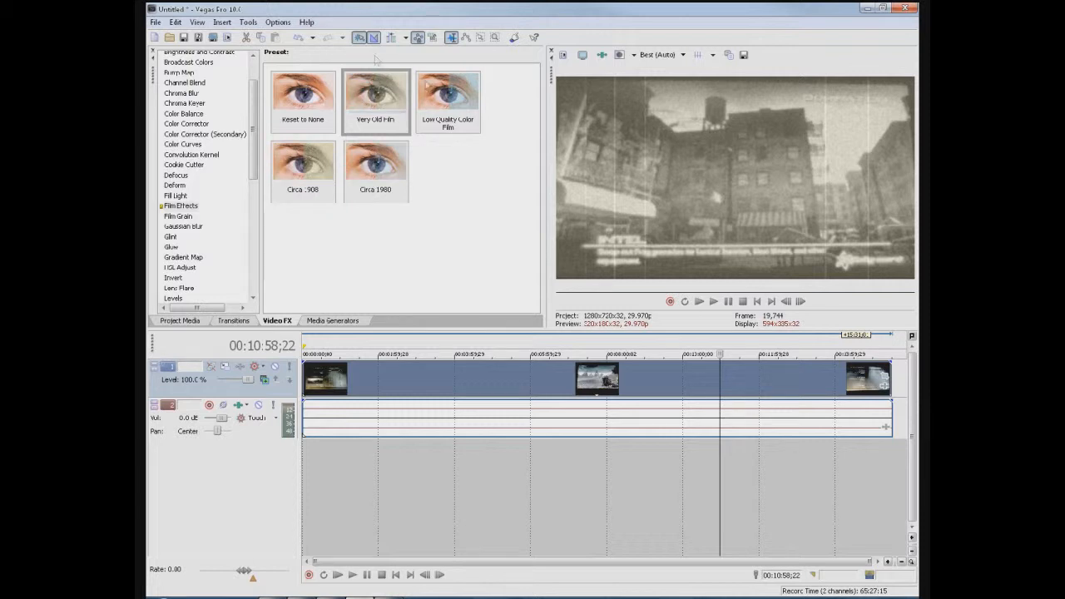
View the clip's Stabilize Media settings, close them without applying, and place the playback cursor at 00:14:03;15
right_click(575, 385)
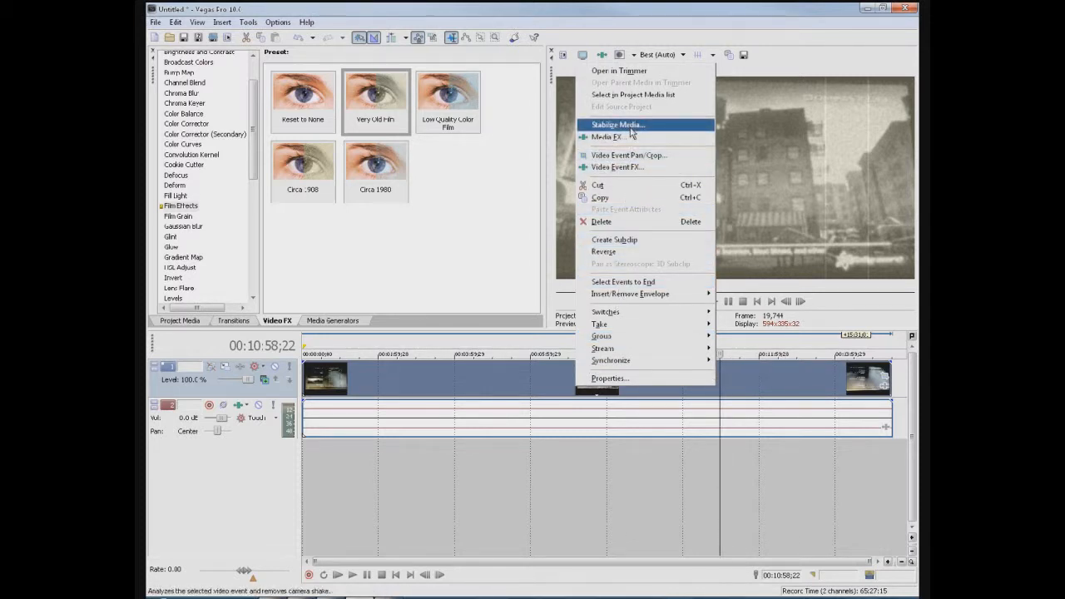
left_click(630, 129)
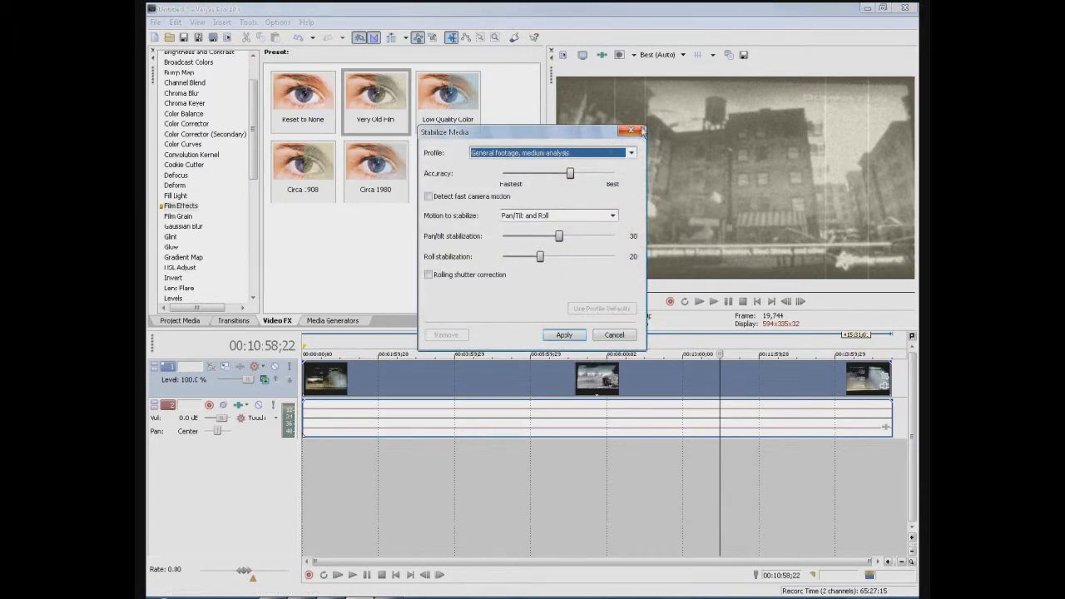
left_click(633, 131)
right_click(588, 381)
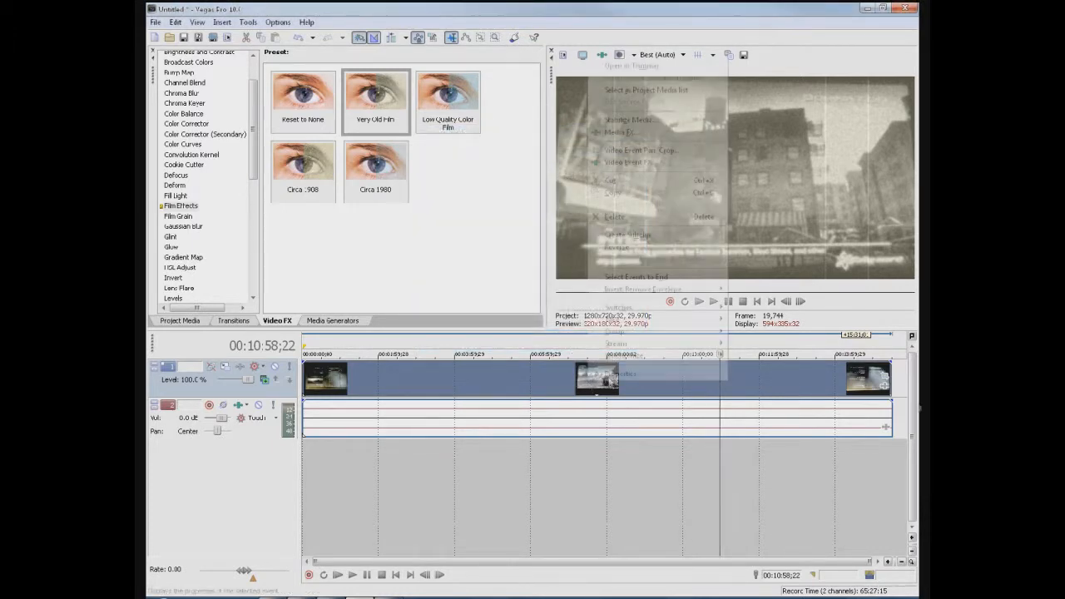
left_click(837, 468)
left_click(840, 462)
scroll(636, 439, "up", 5)
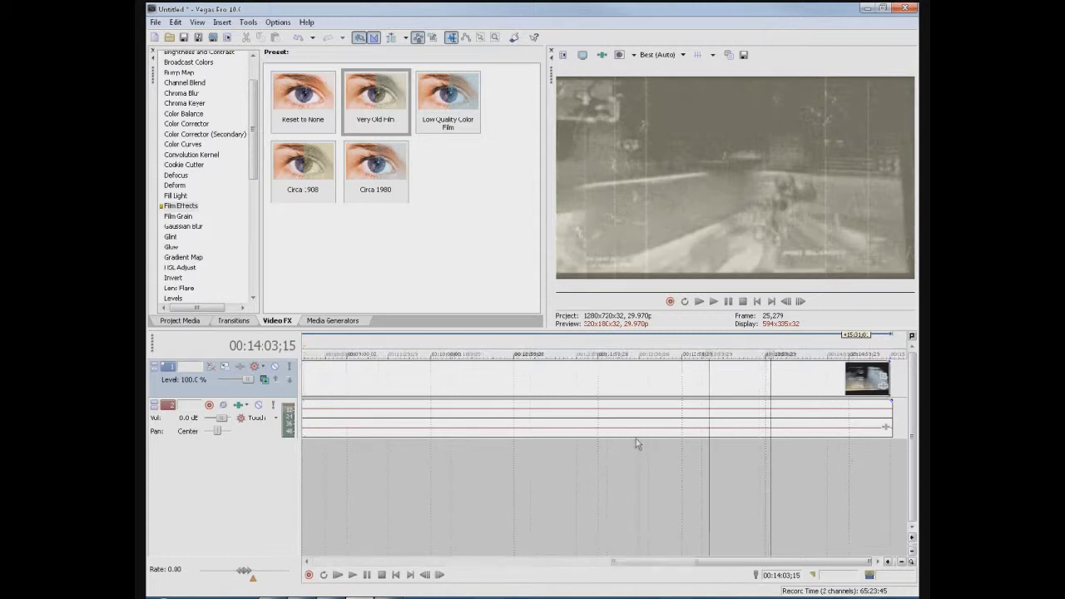
scroll(634, 443, "down", 8)
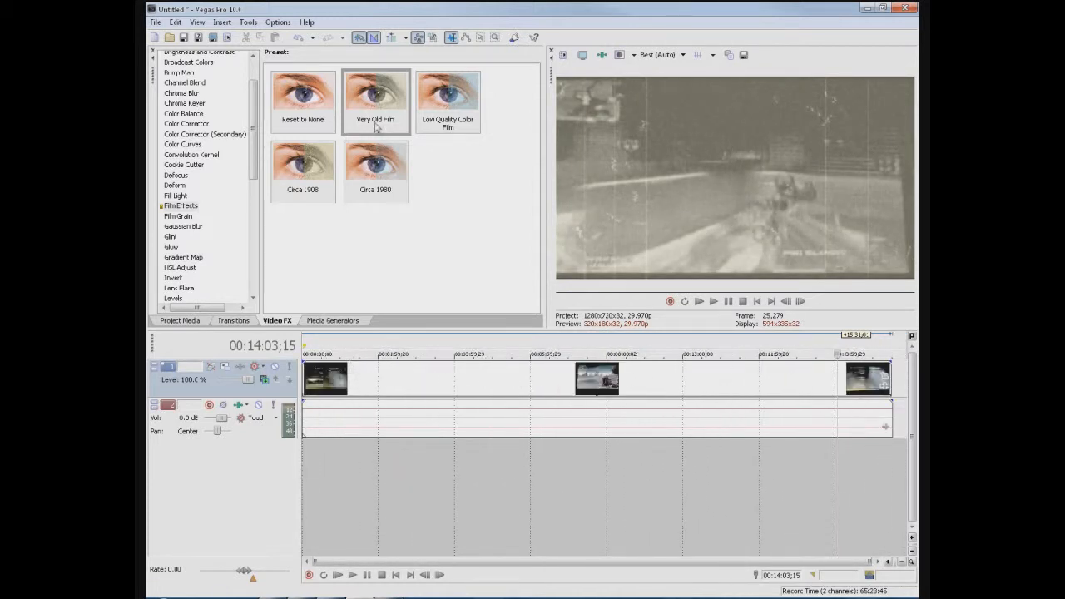
Apply the Reset to None preset of Film Effects to the clip and show the effect's keyframe timeline
left_click_drag(305, 117, 460, 392)
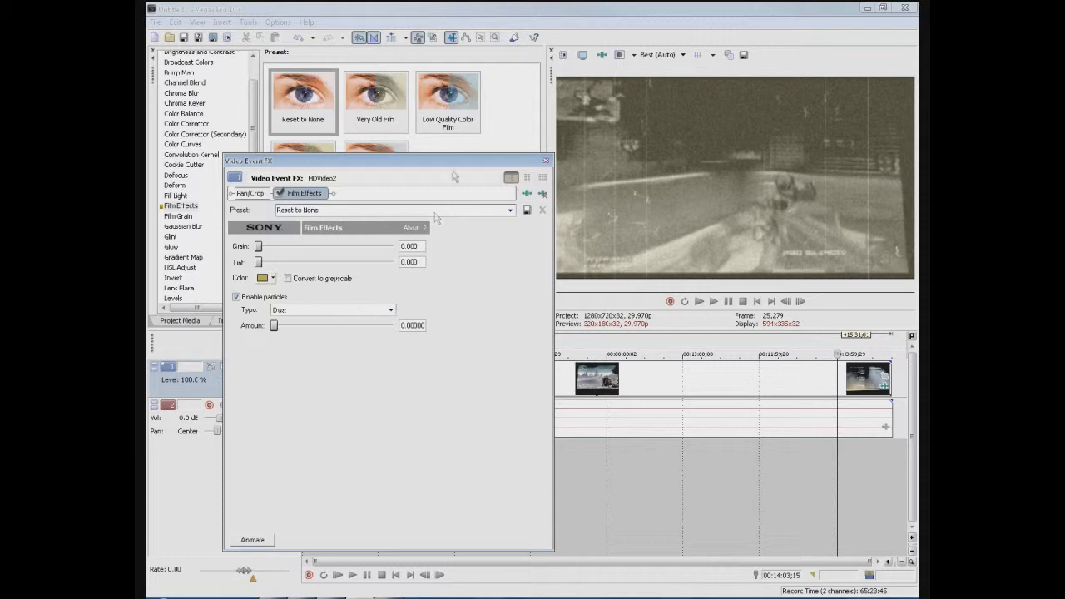
left_click_drag(446, 161, 444, 196)
mouse_move(296, 286)
left_mouse_down()
mouse_move(405, 286)
mouse_move(281, 289)
left_mouse_up()
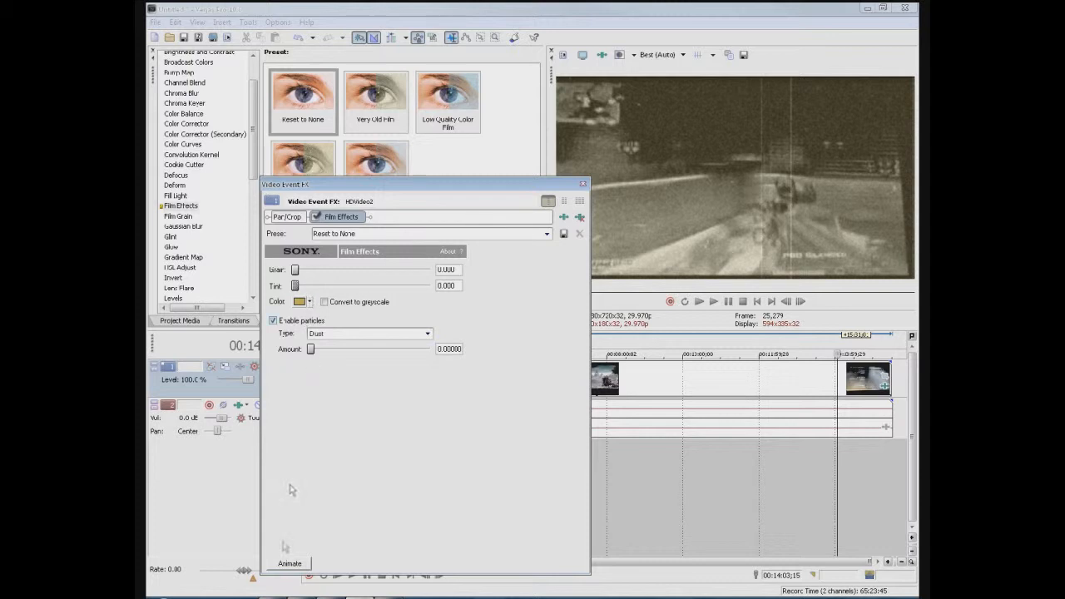
left_click(290, 564)
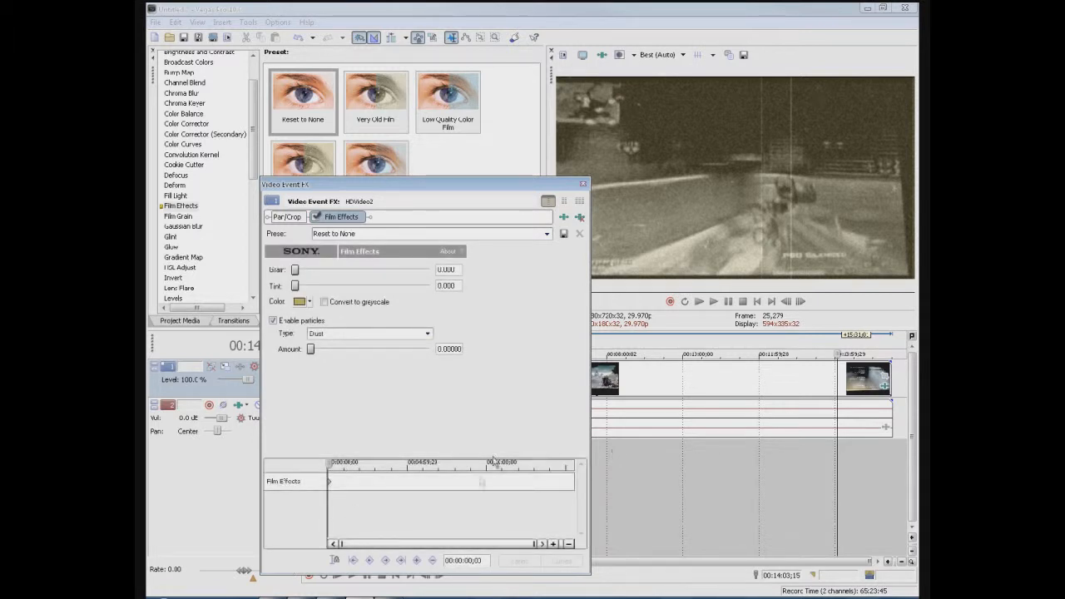
Add a Film Effects keyframe at 00:00:10;12 with the tint set to 1.000
left_click_drag(392, 486, 364, 485)
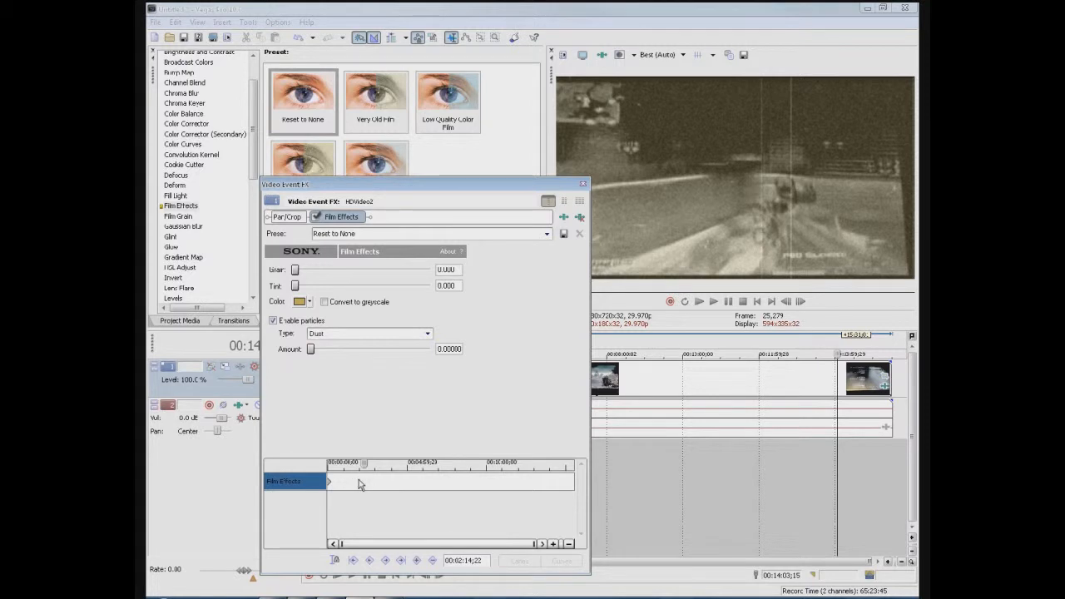
left_click_drag(359, 485, 332, 485)
scroll(345, 495, "up", 3)
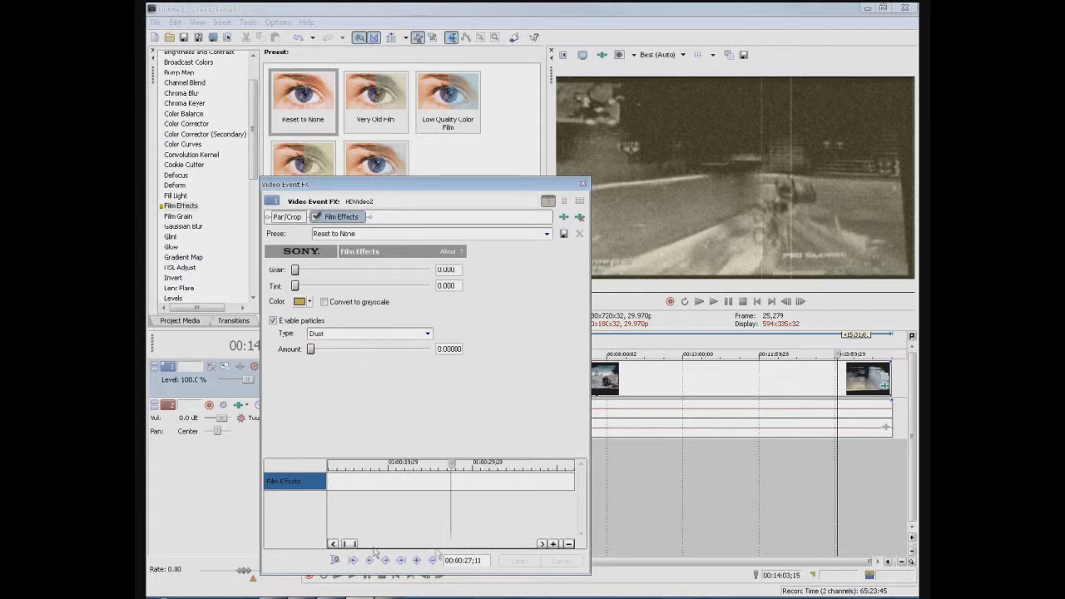
left_click_drag(349, 548, 344, 547)
left_click(417, 484)
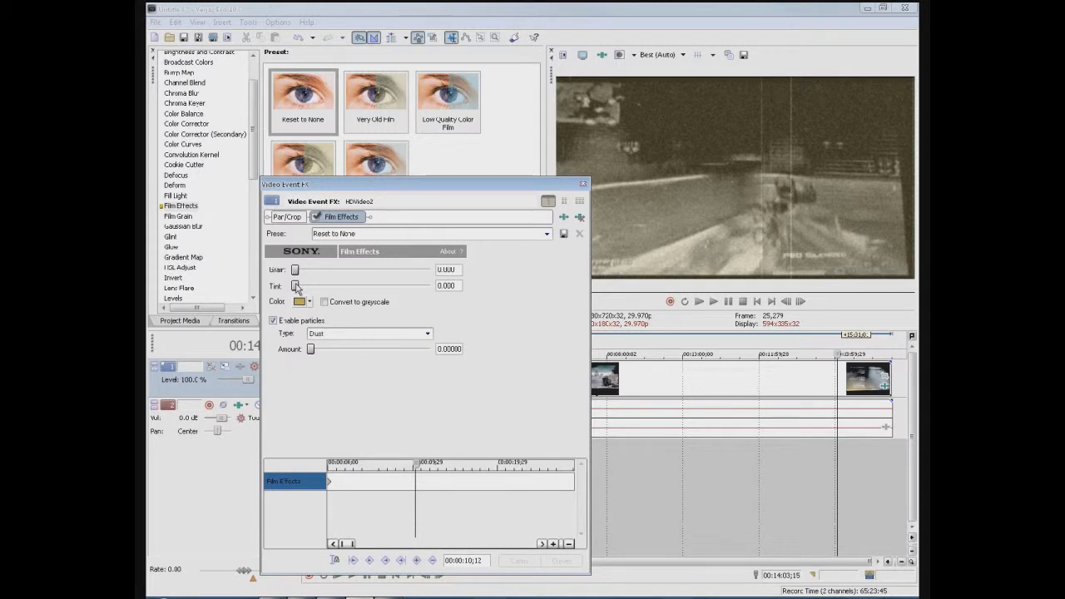
left_click_drag(296, 286, 441, 290)
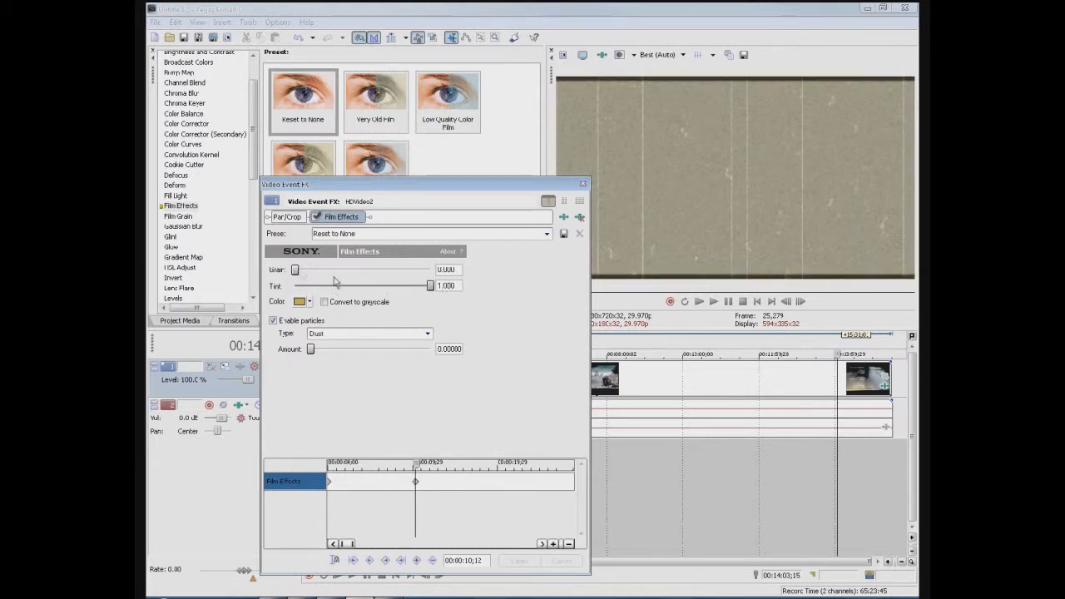
Try out the grain and dust particle amounts at the tinted keyframe, return both to zero, and close the effect settings
left_click_drag(298, 271, 256, 285)
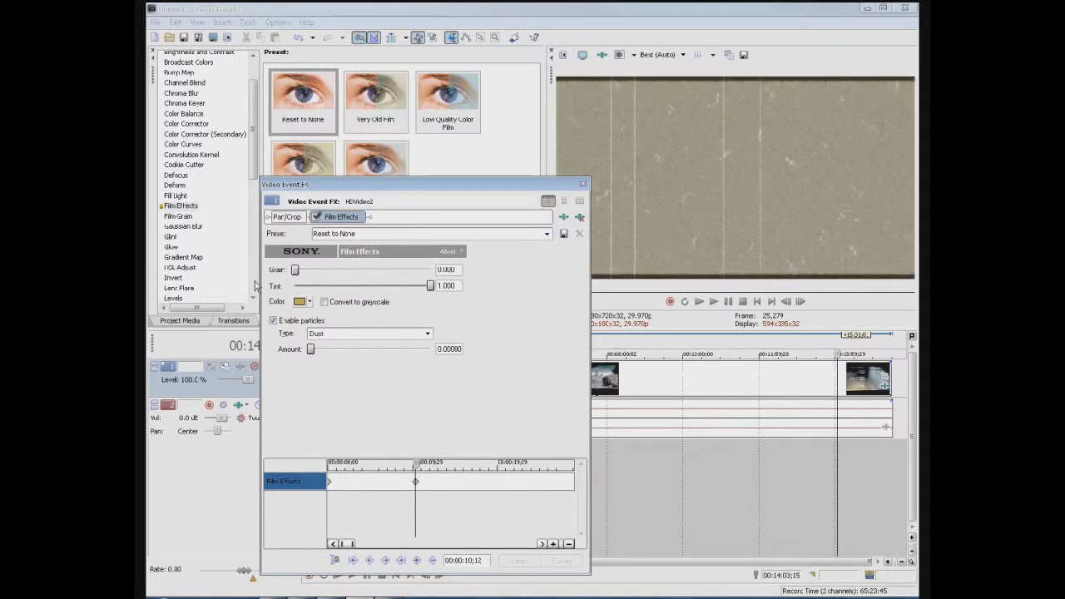
left_click_drag(311, 351, 384, 349)
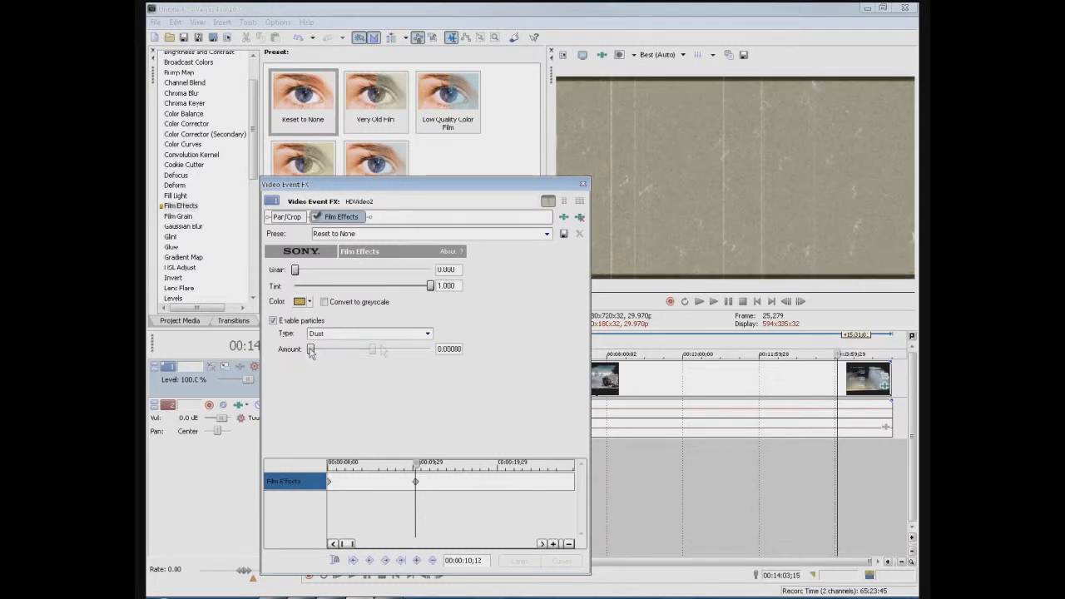
mouse_move(431, 286)
left_mouse_down()
mouse_move(382, 286)
mouse_move(431, 286)
left_mouse_up()
left_click_drag(383, 350, 308, 349)
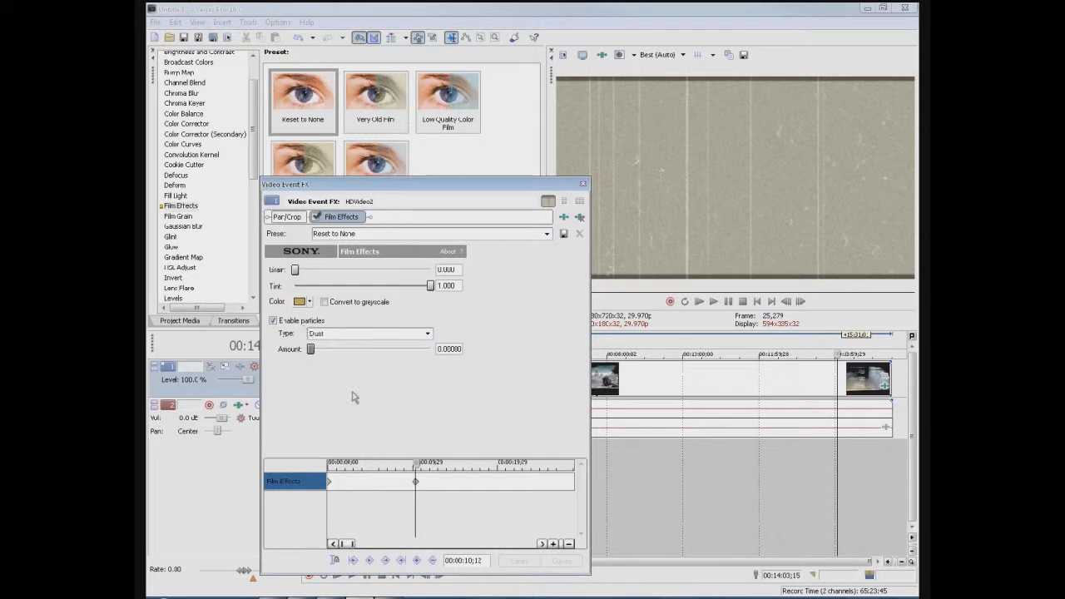
left_click(584, 184)
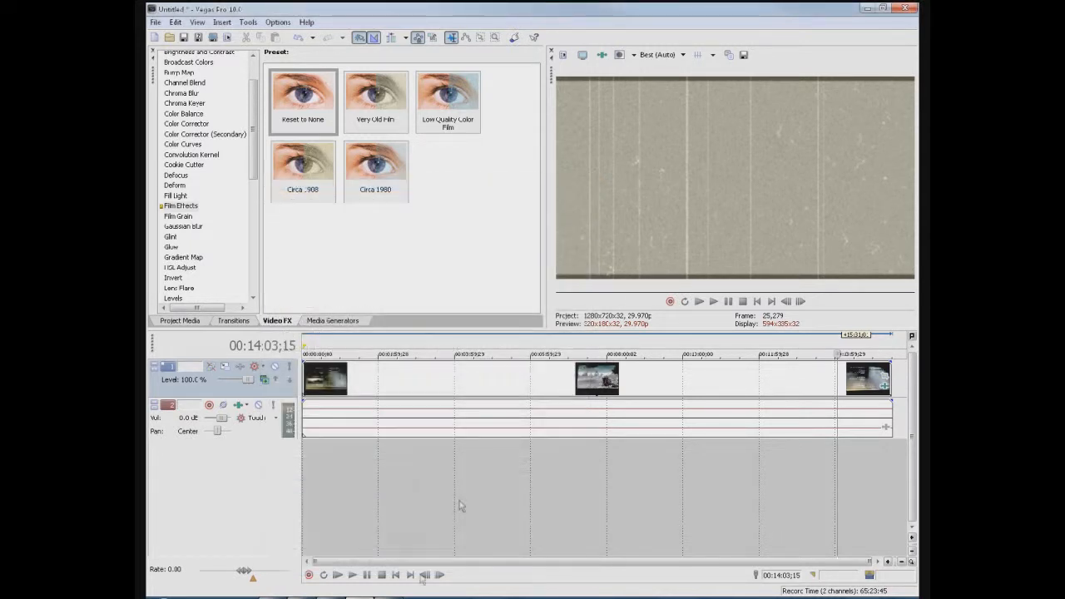
Play the video from the start to check the animated tint, return to the start, and reopen the clip's effect settings
left_click(398, 575)
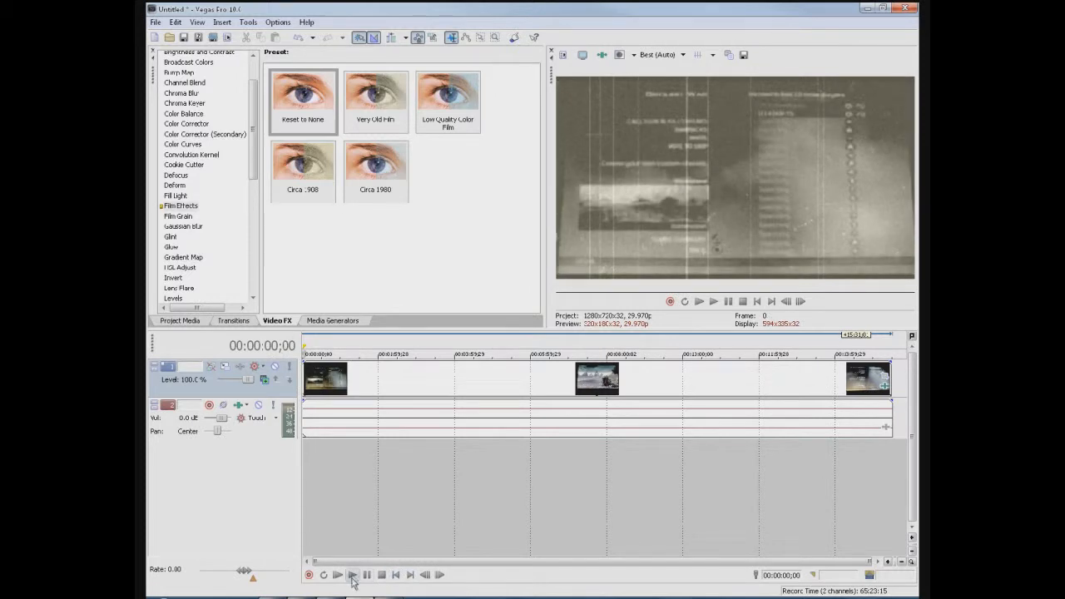
left_click(352, 575)
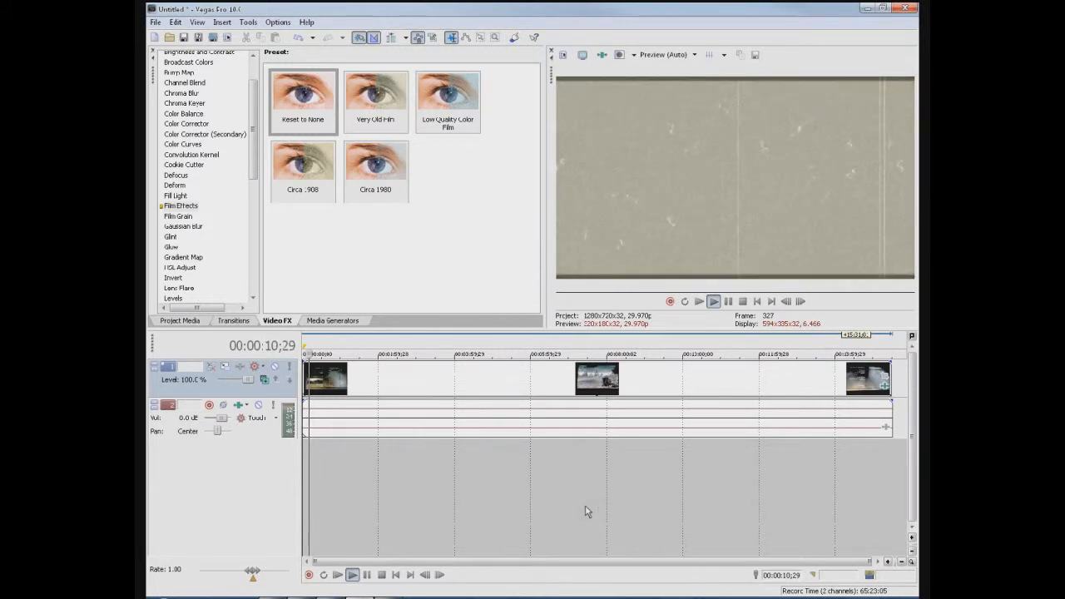
left_click(395, 576)
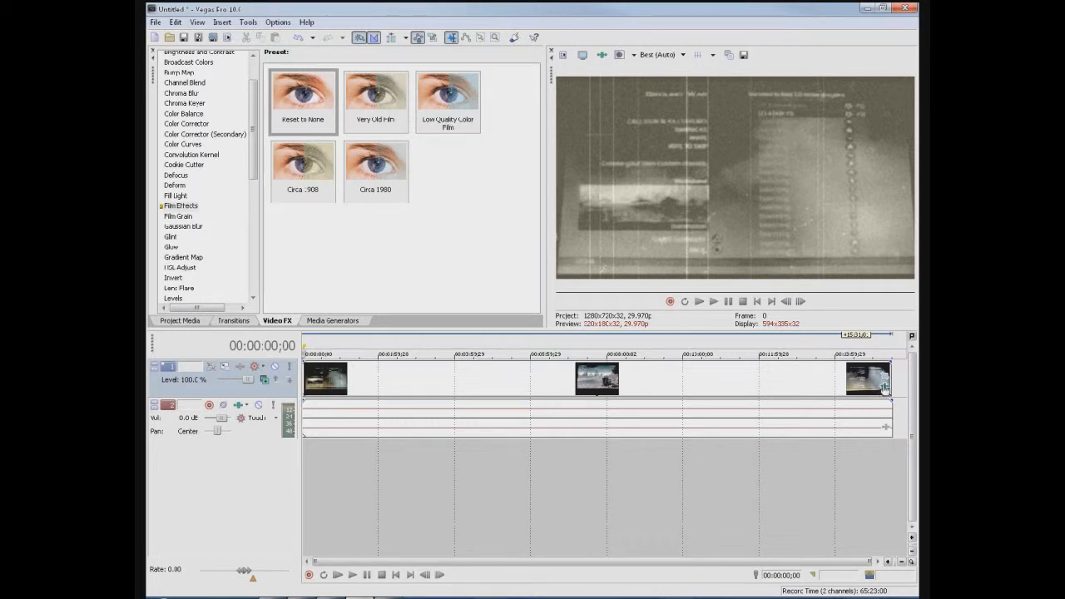
left_click(885, 387)
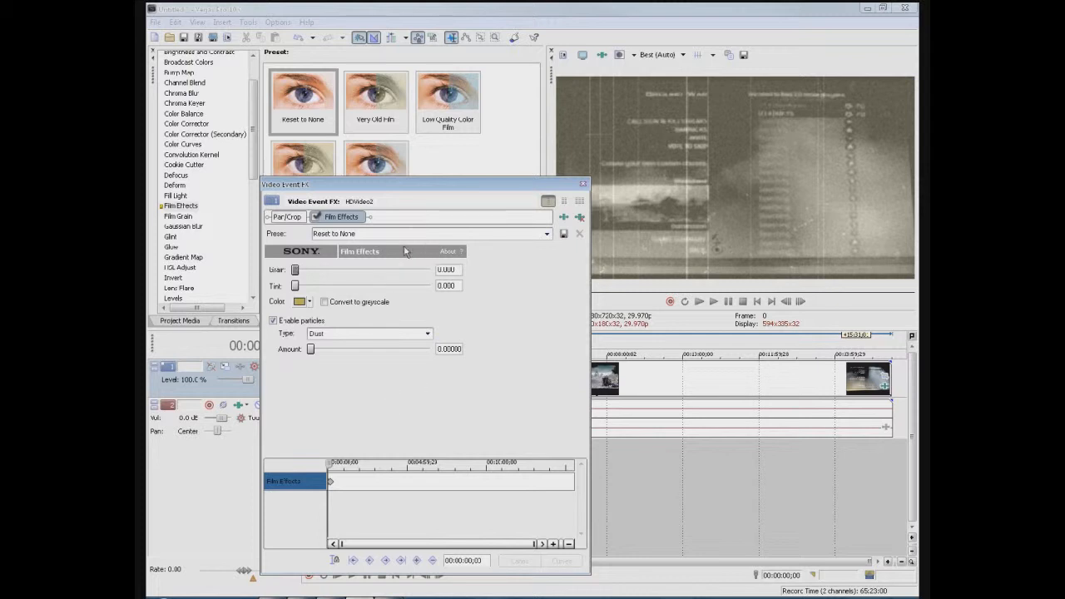
Turn off Film Effects for the clip in its effect chain and close the effect settings
left_click(583, 185)
left_click(358, 220)
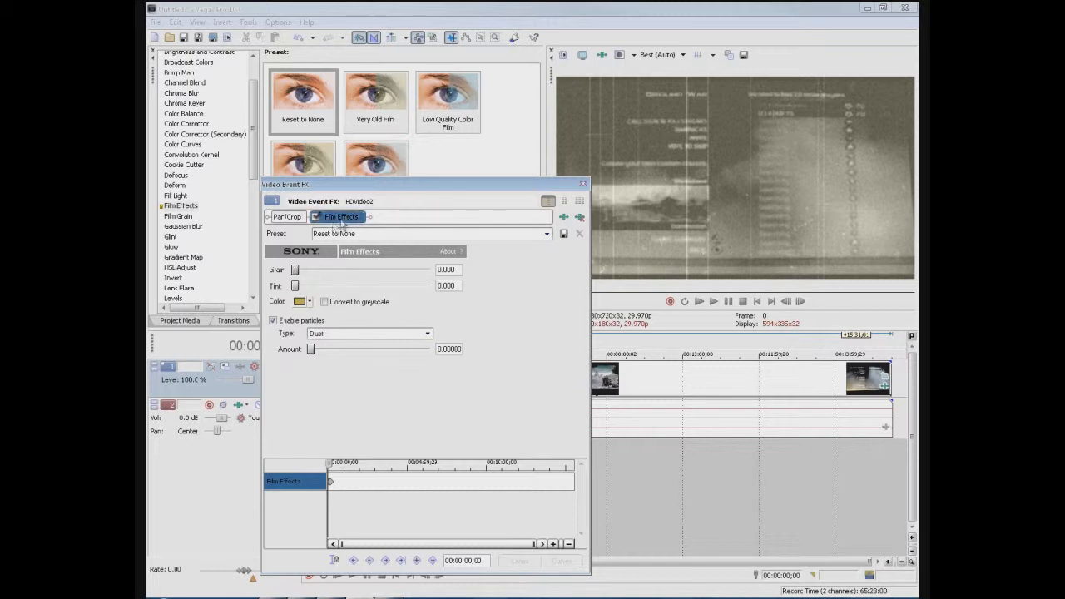
left_click(341, 219)
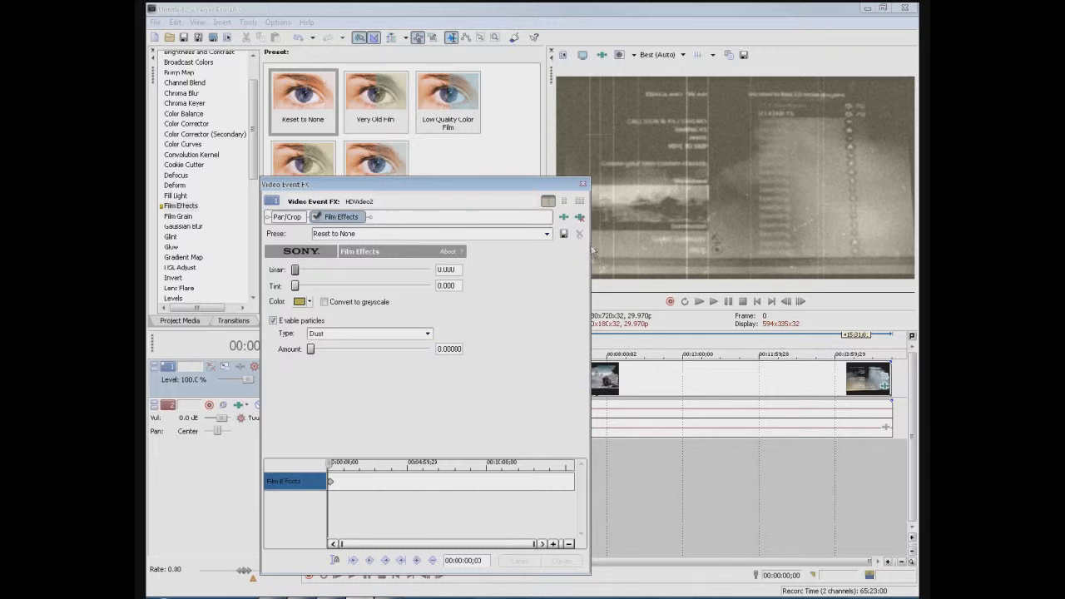
left_click(549, 238)
left_click(537, 243)
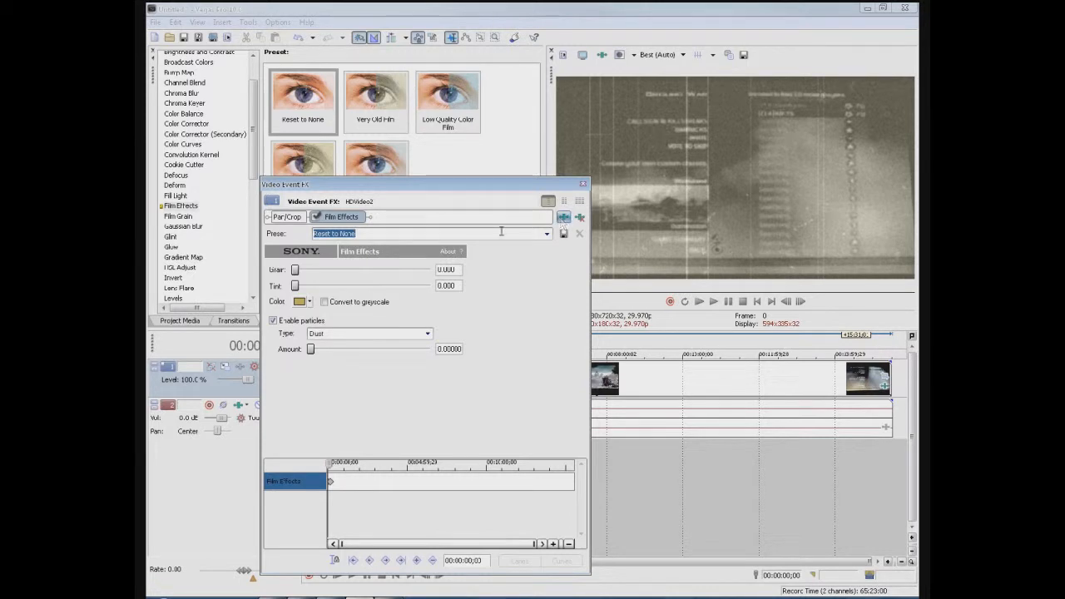
left_click(315, 216)
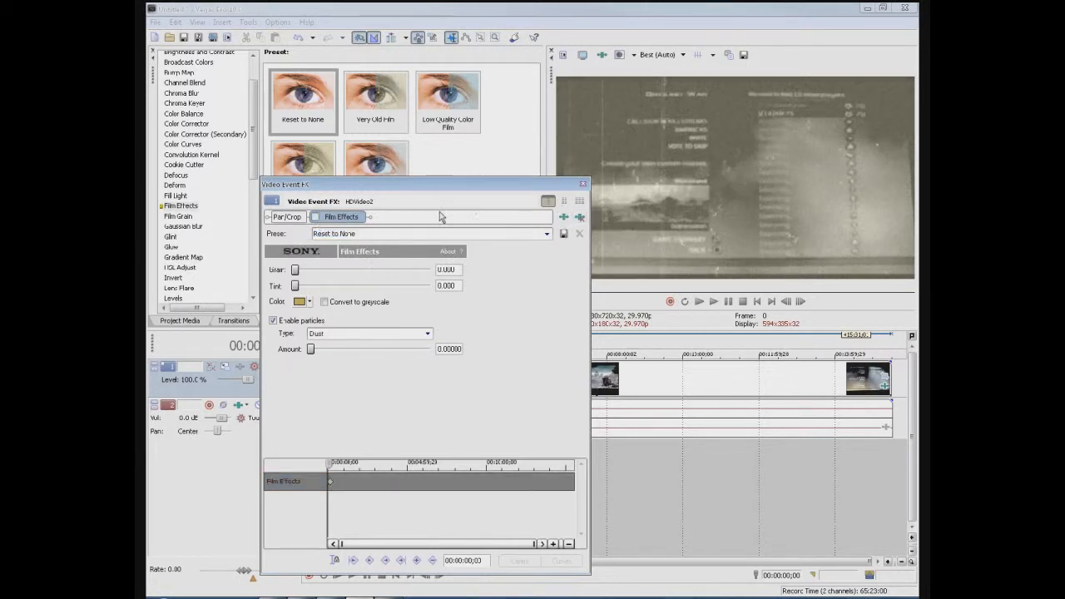
left_click(583, 184)
Check the frame at 00:00:51;11, reopen the clip's effect settings to look through the Film Effects presets, and close them
left_click(370, 499)
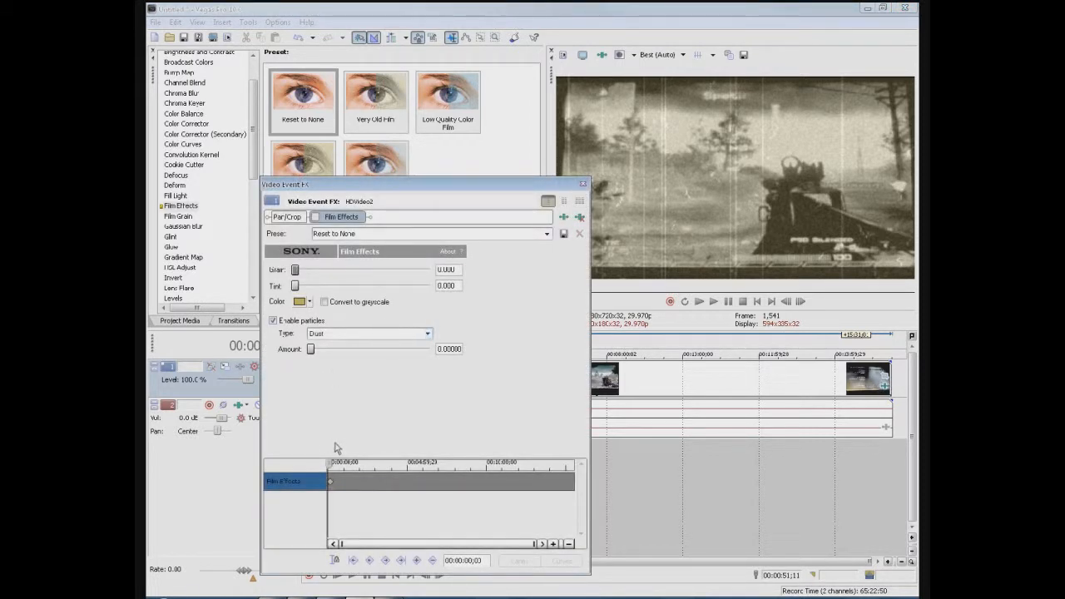
left_click(315, 217)
left_click(546, 234)
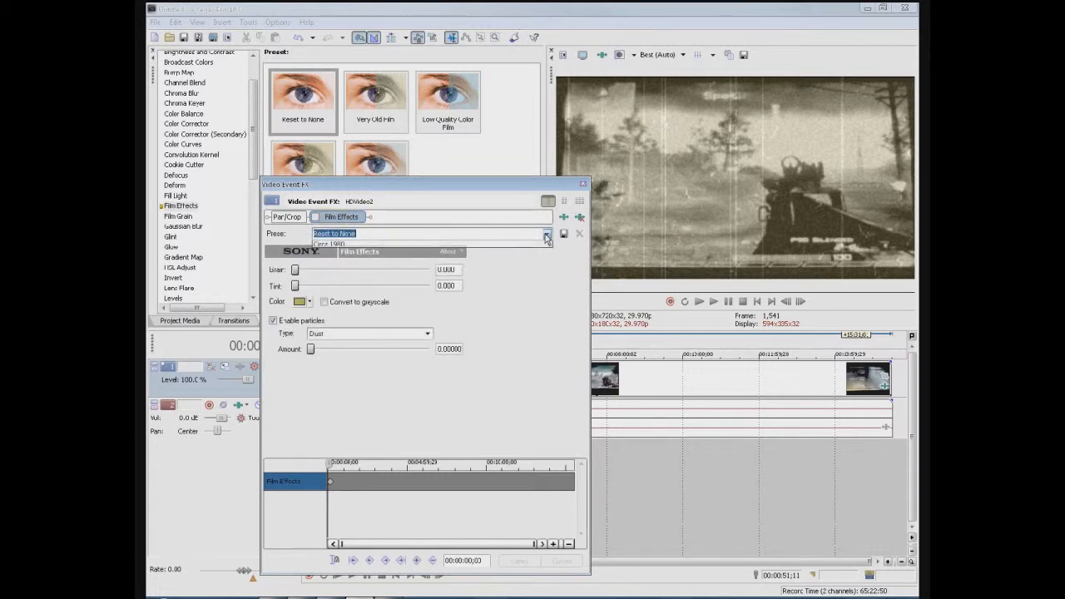
left_click(524, 247)
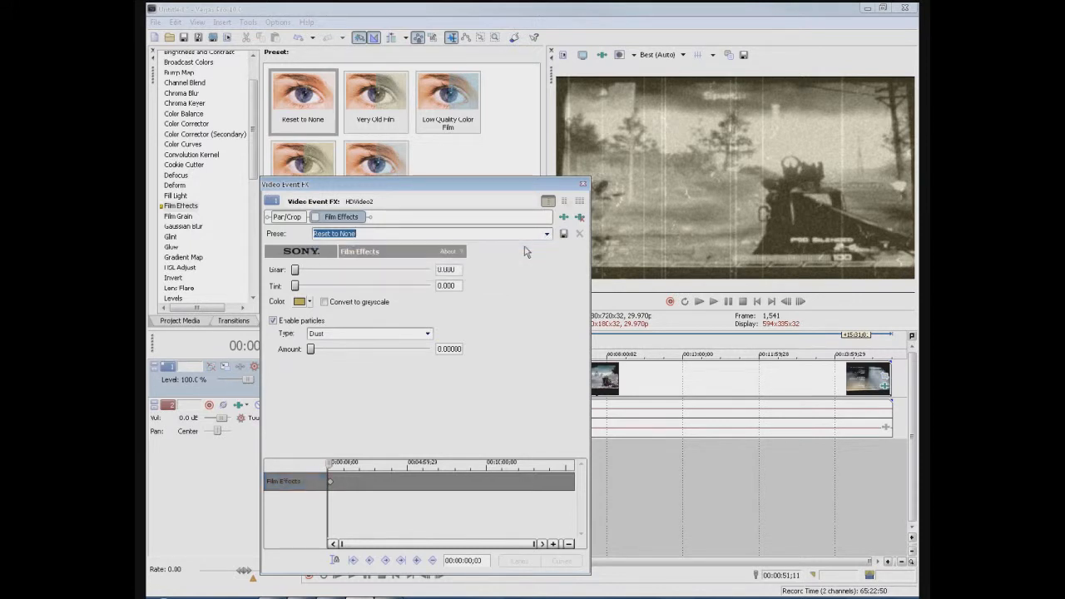
left_click(341, 218)
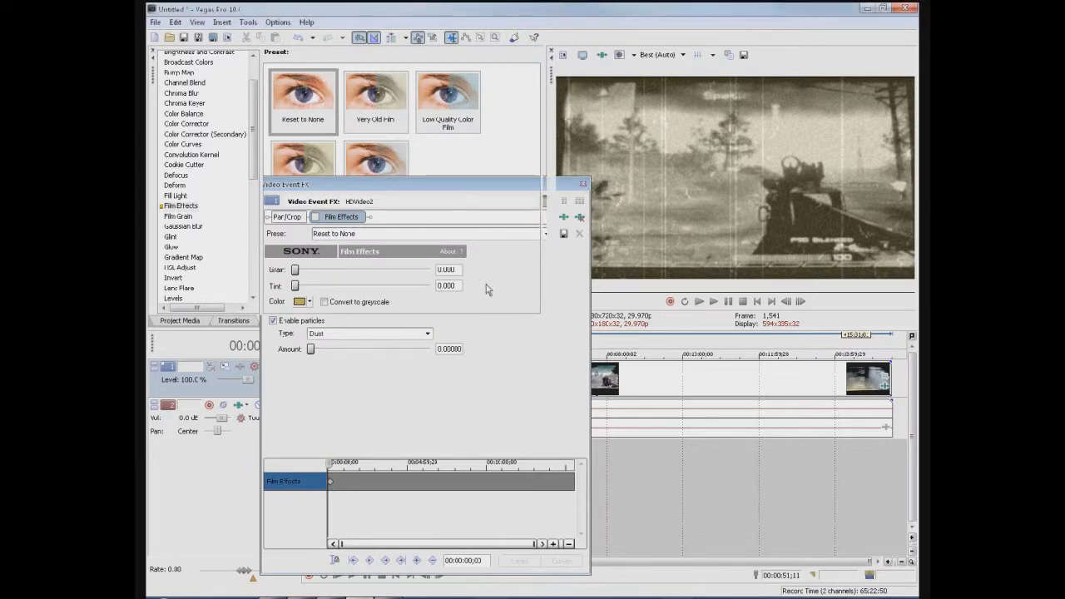
left_click(585, 185)
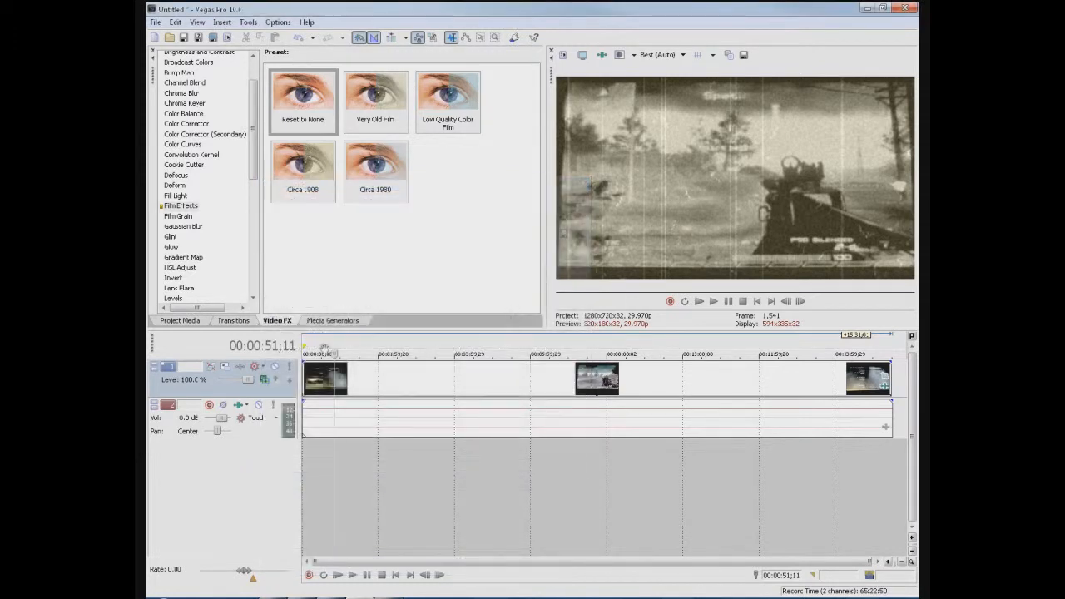
Replace the clip on the timeline with a fresh copy of HDVideo2.mp4 and check the frame at 00:04:51;09
left_click(201, 324)
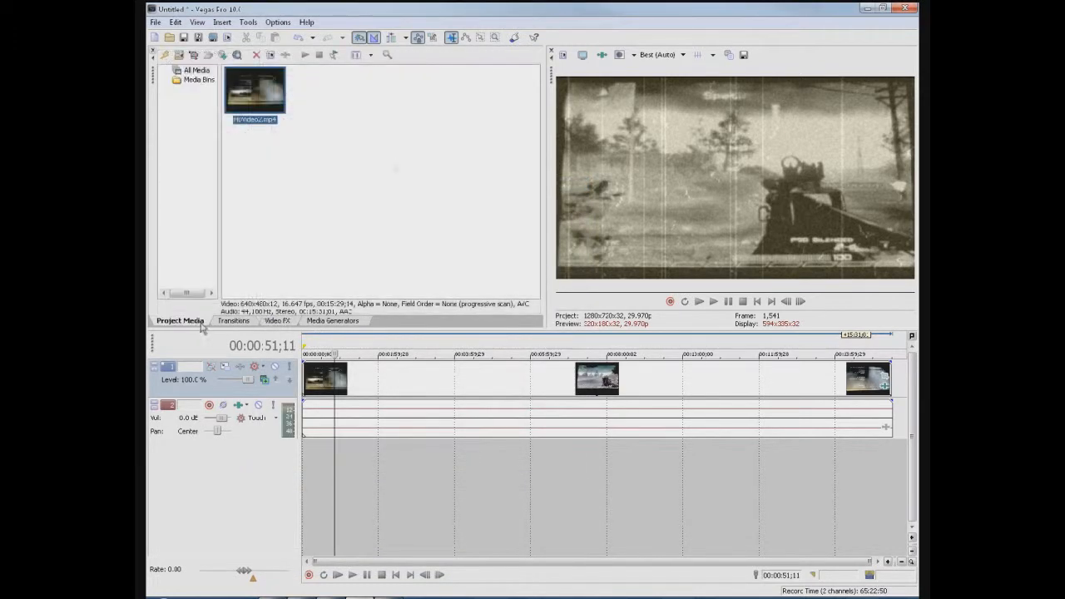
left_click(623, 381)
key("Delete")
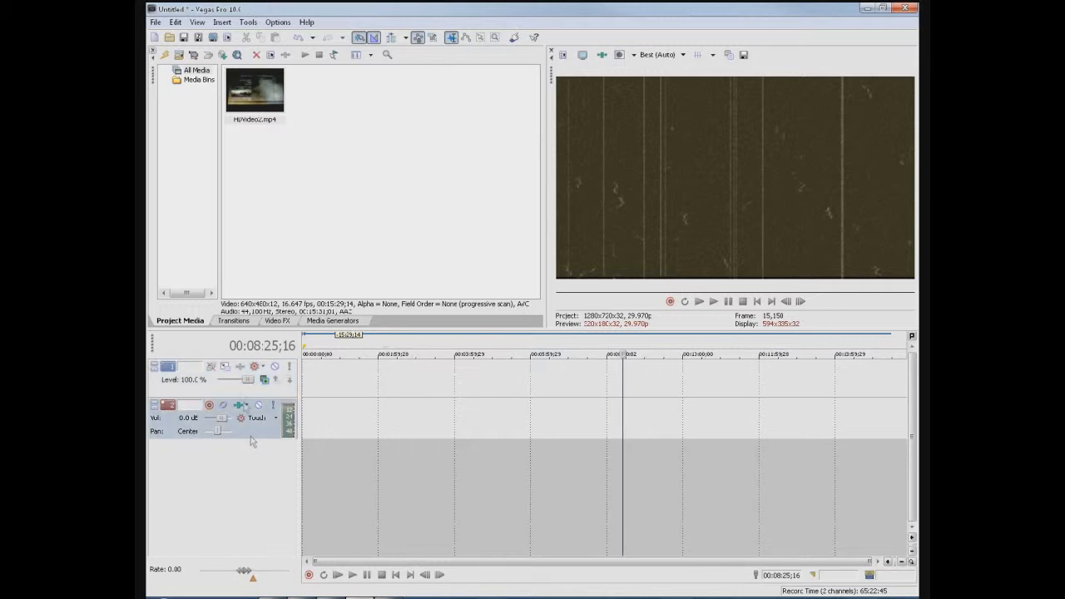
left_click_drag(254, 90, 304, 385)
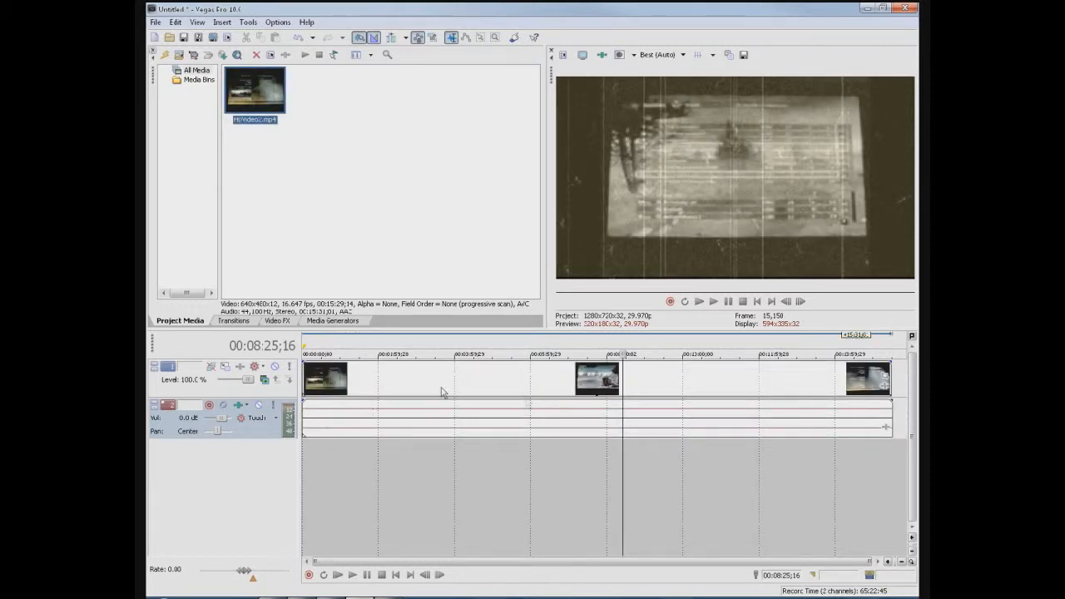
left_click(487, 472)
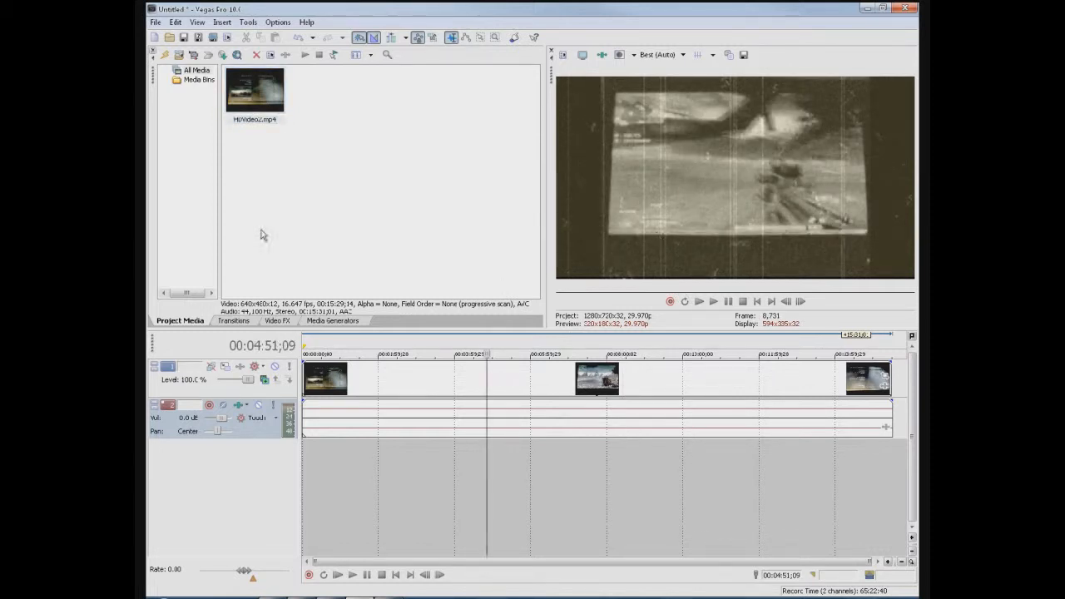
Return to the Video FX list, delete the clip from the timeline, and check the empty timeline at several points
left_click(333, 321)
left_click(277, 320)
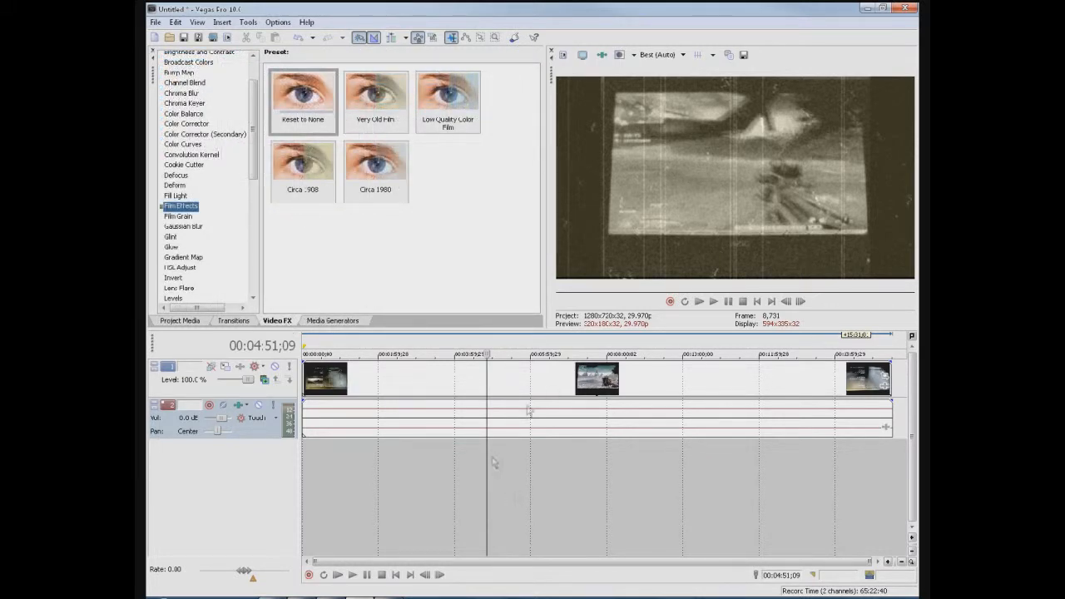
left_click(533, 392)
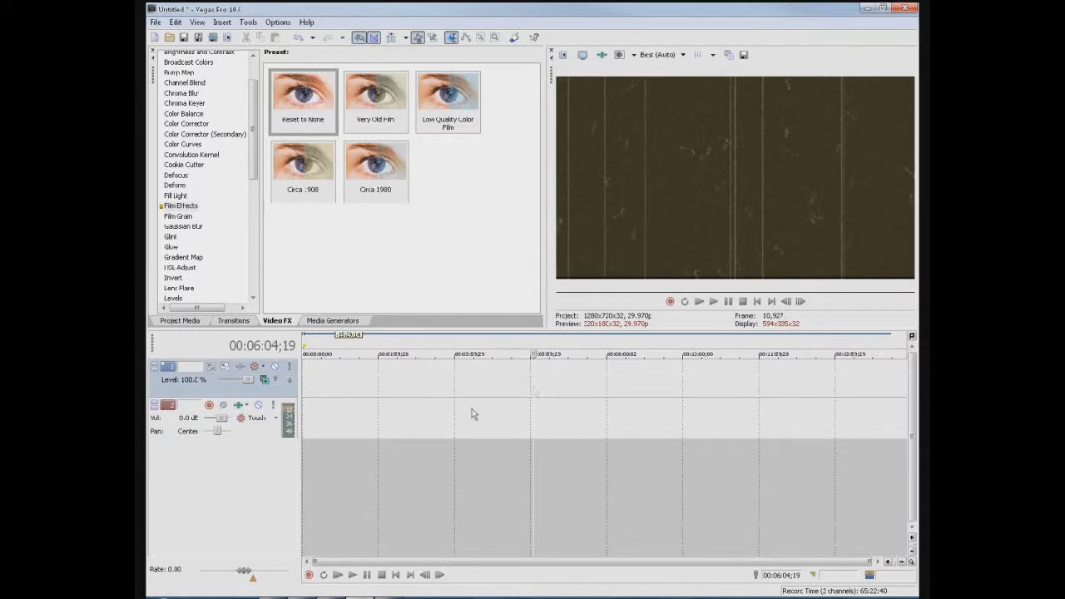
left_click(658, 458)
left_click(415, 511)
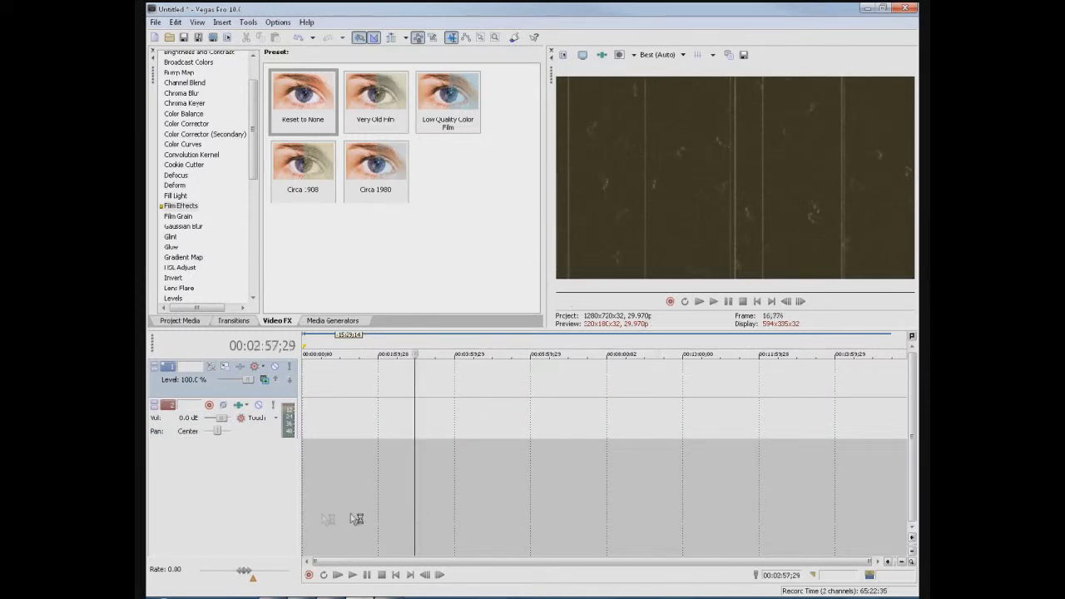
left_click(322, 514)
Create a new project with the NTSC DV (720x480, 29.970 fps) template
left_click(156, 22)
left_click(165, 36)
left_click(535, 239)
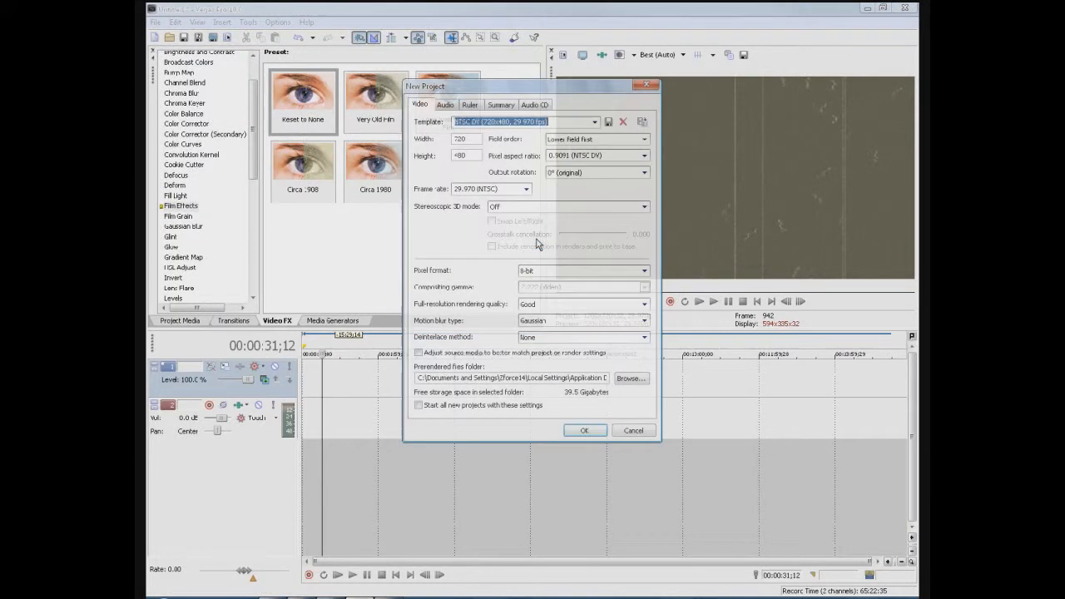
left_click(575, 435)
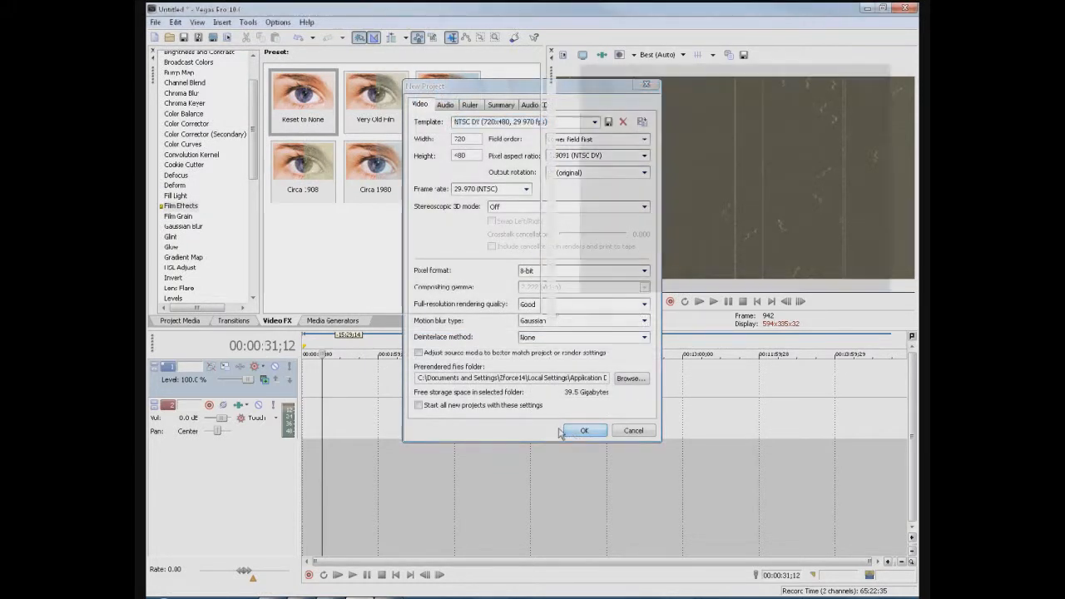
Import HDVideo2 from the Gameplays folder into the project media and place it at the start of the timeline
left_click(180, 321)
left_click(178, 55)
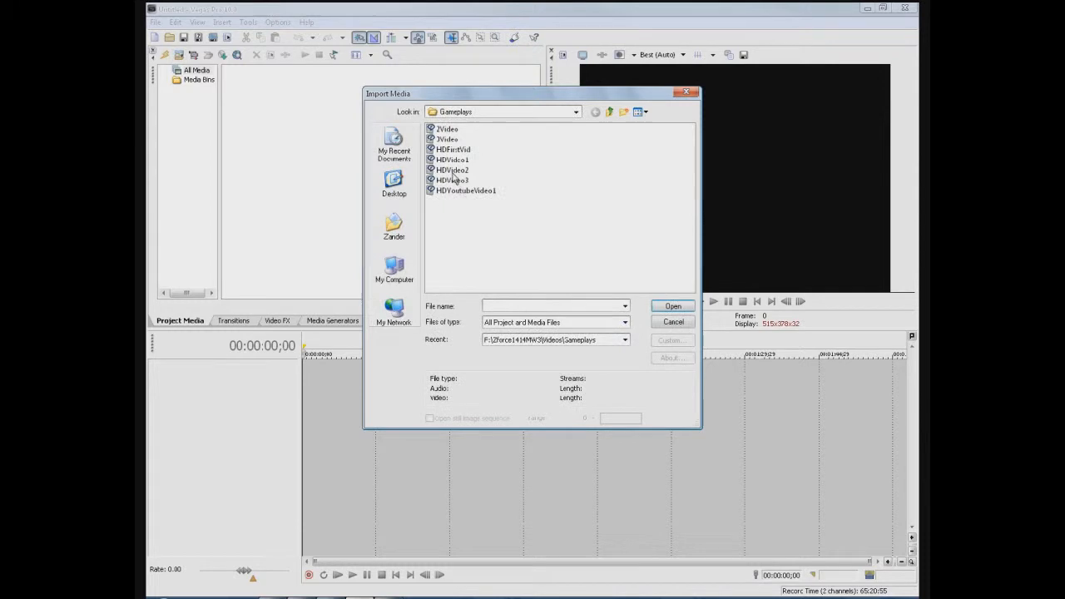
left_click(454, 180)
left_click(673, 306)
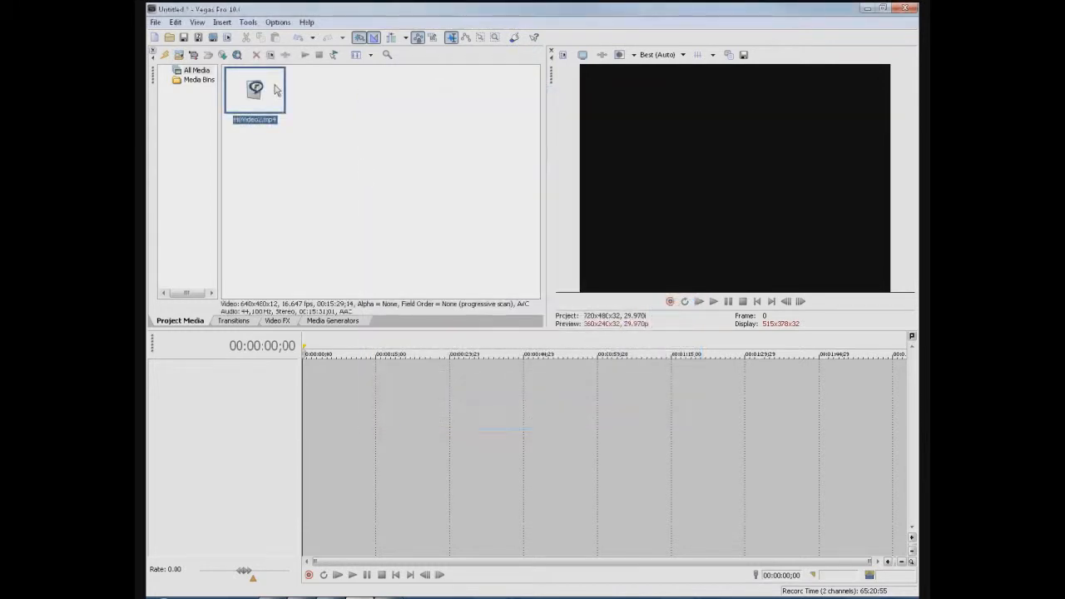
left_click_drag(331, 406, 305, 399)
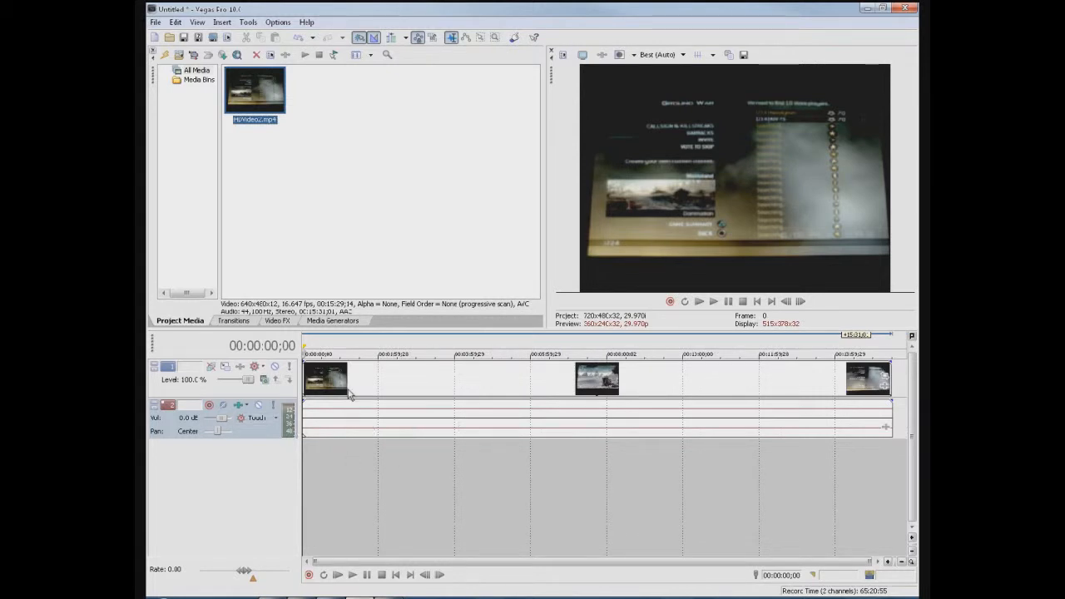
Examine the clip's video and audio events at several points within the first two minutes of the timeline
left_click(348, 394)
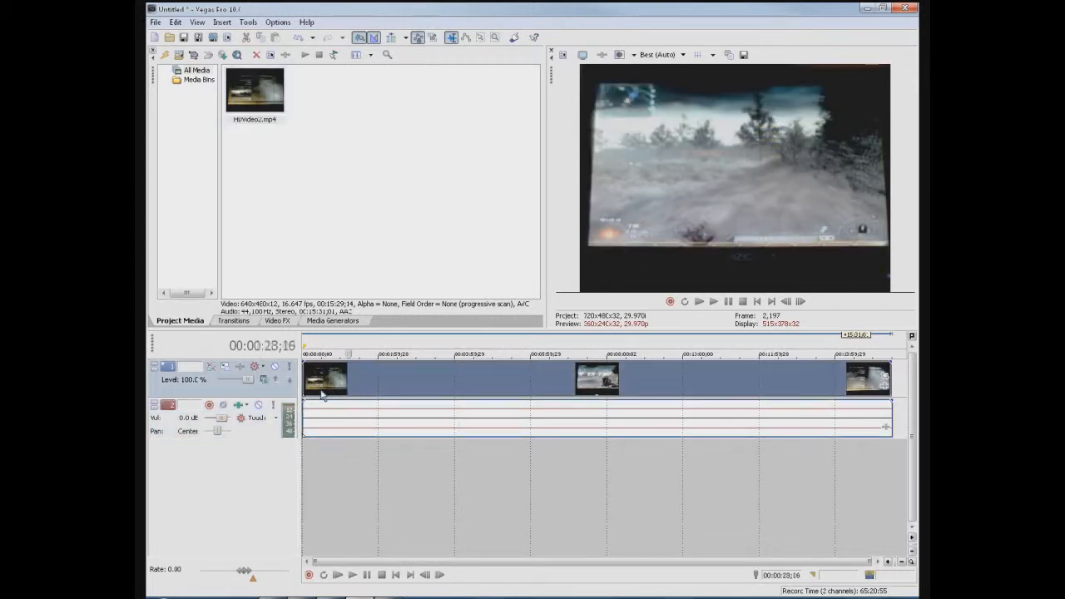
left_click(321, 394)
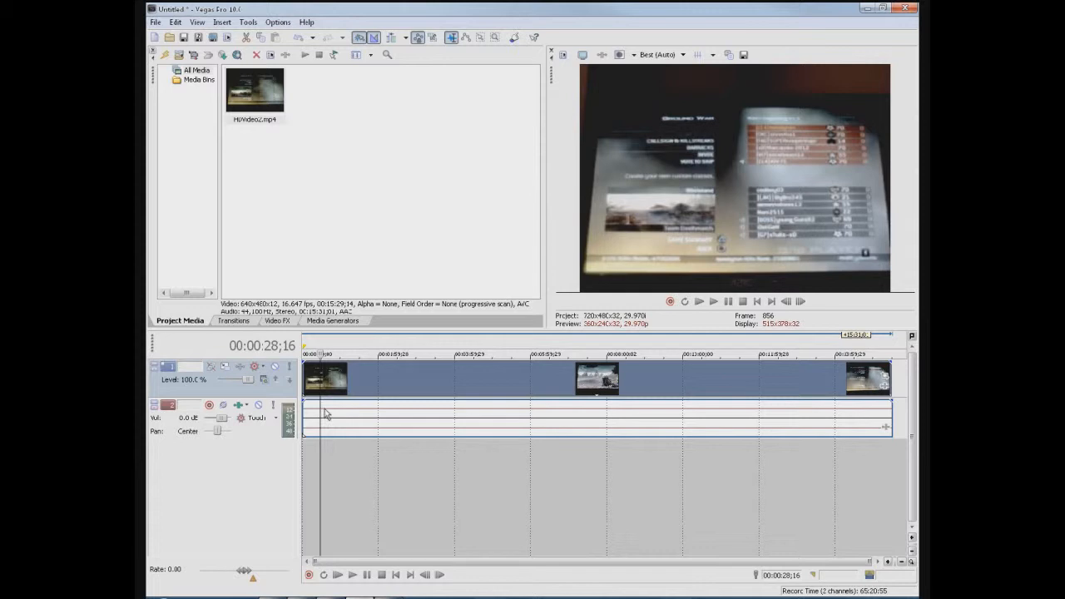
left_click(334, 472)
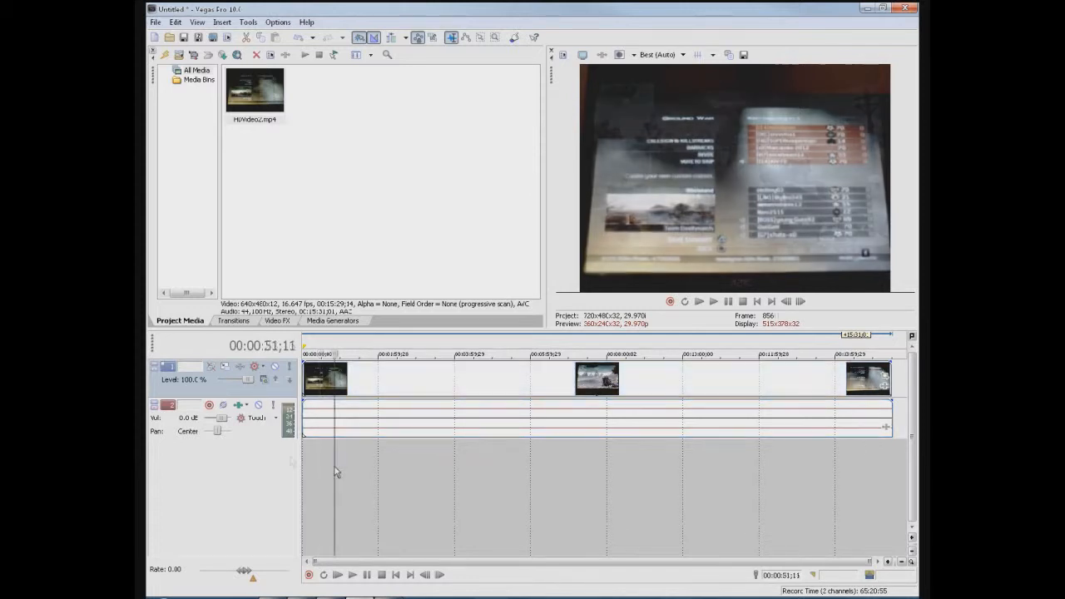
left_click(369, 427)
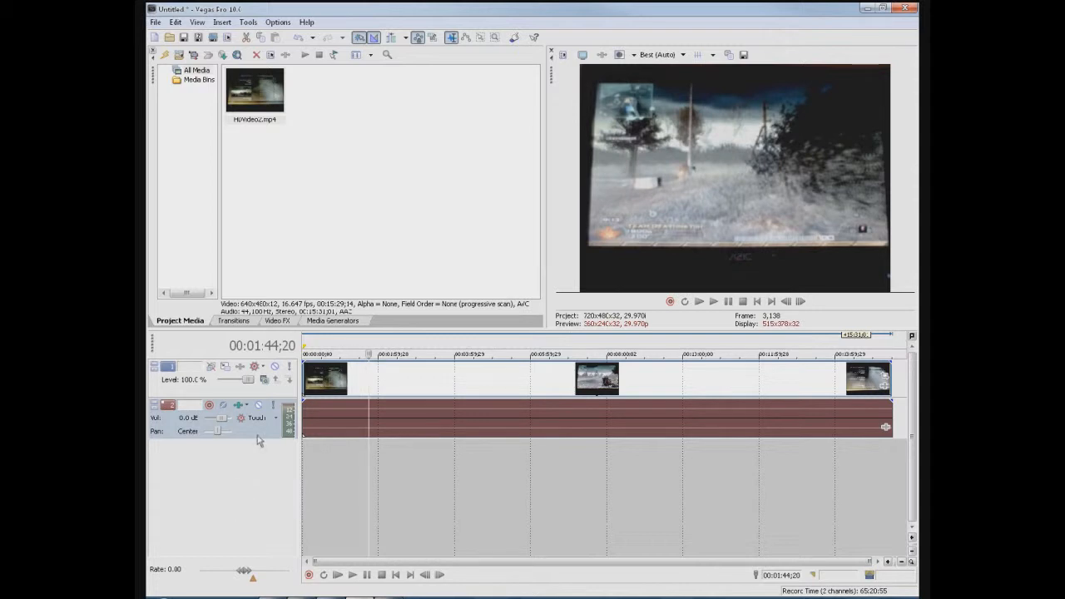
left_click(327, 470)
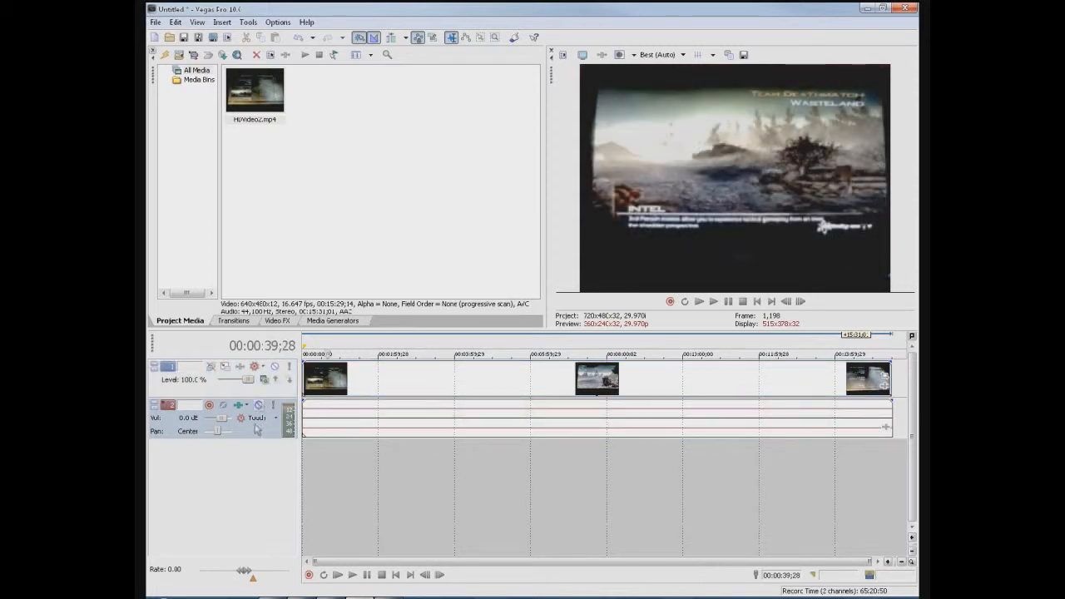
left_click(334, 428)
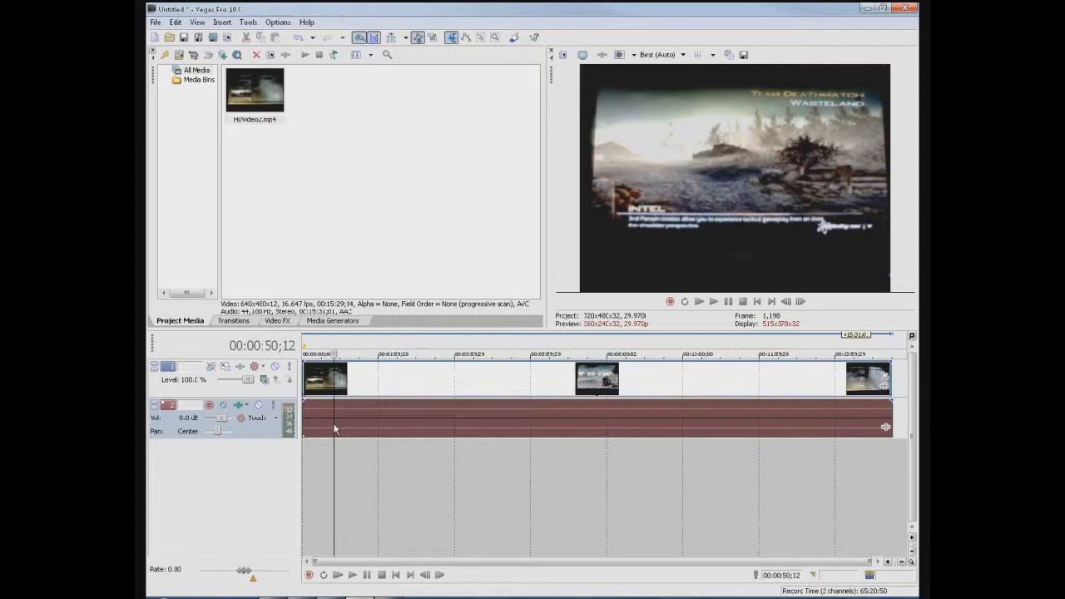
left_click(324, 421)
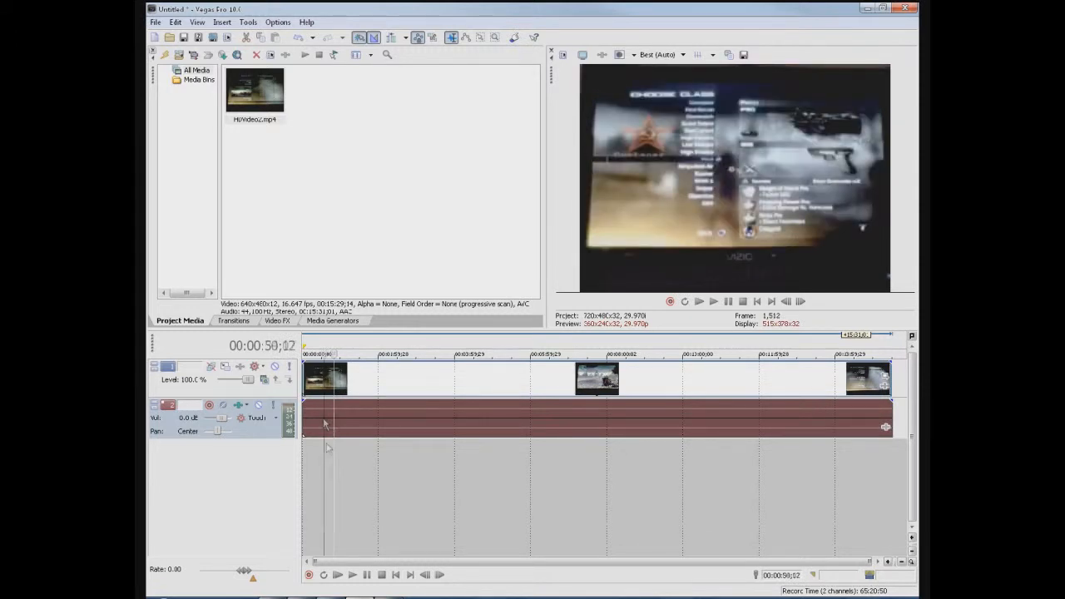
left_click(340, 477)
left_click(314, 462)
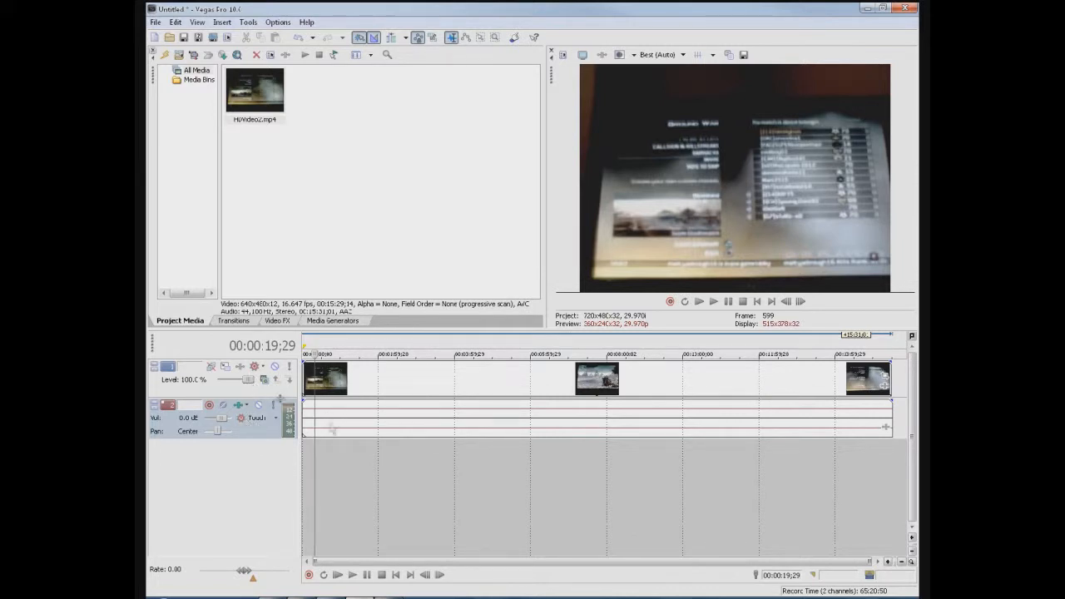
left_click(318, 471)
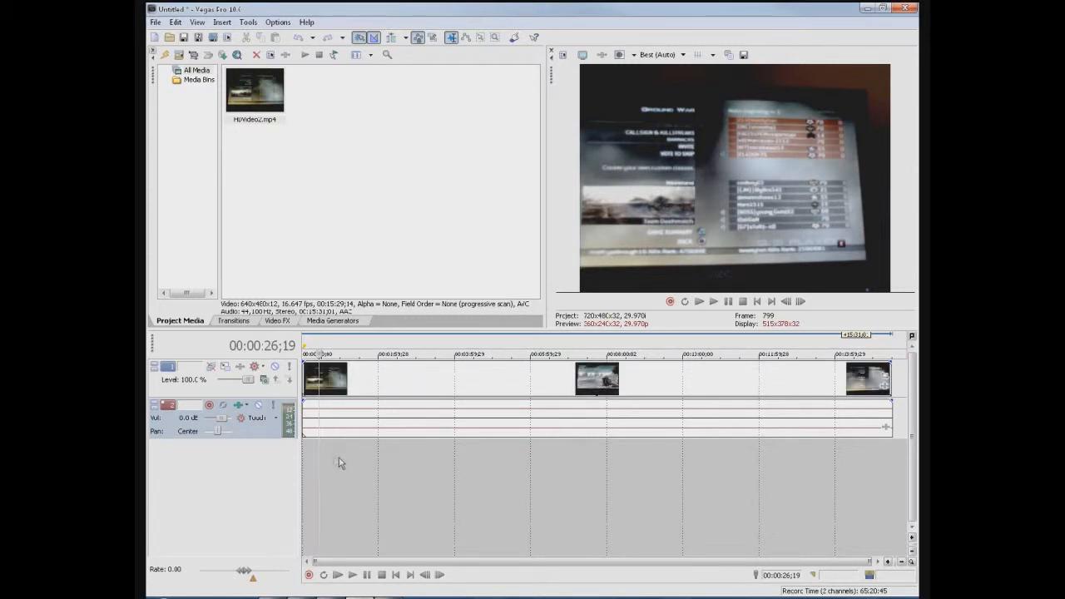
Try splitting the clip's video and audio at 00:00:31;12 and undo the split
left_click(329, 429)
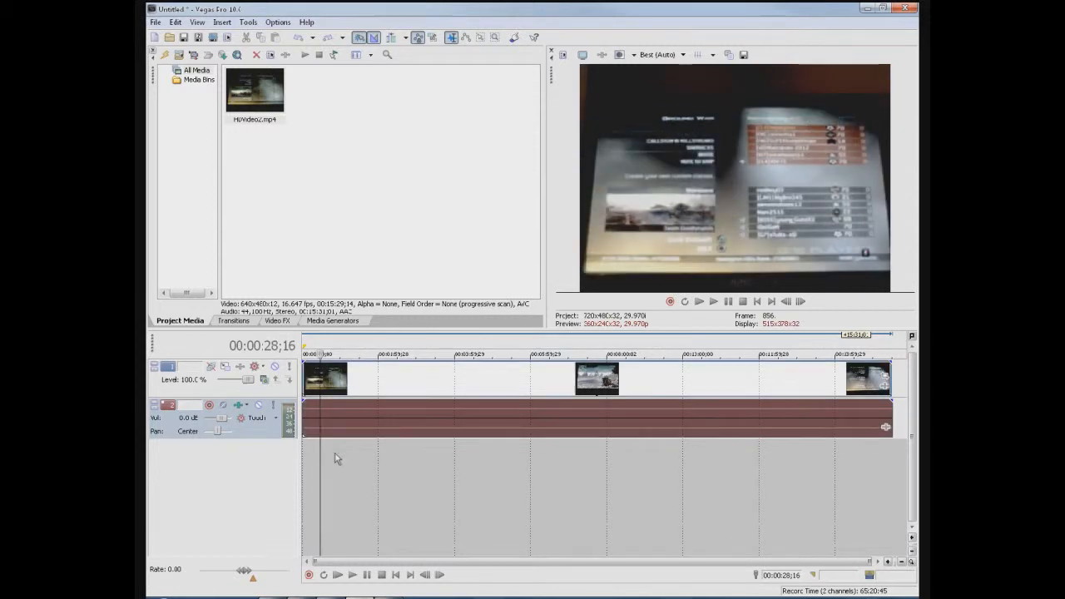
left_click(318, 430)
left_click(319, 431)
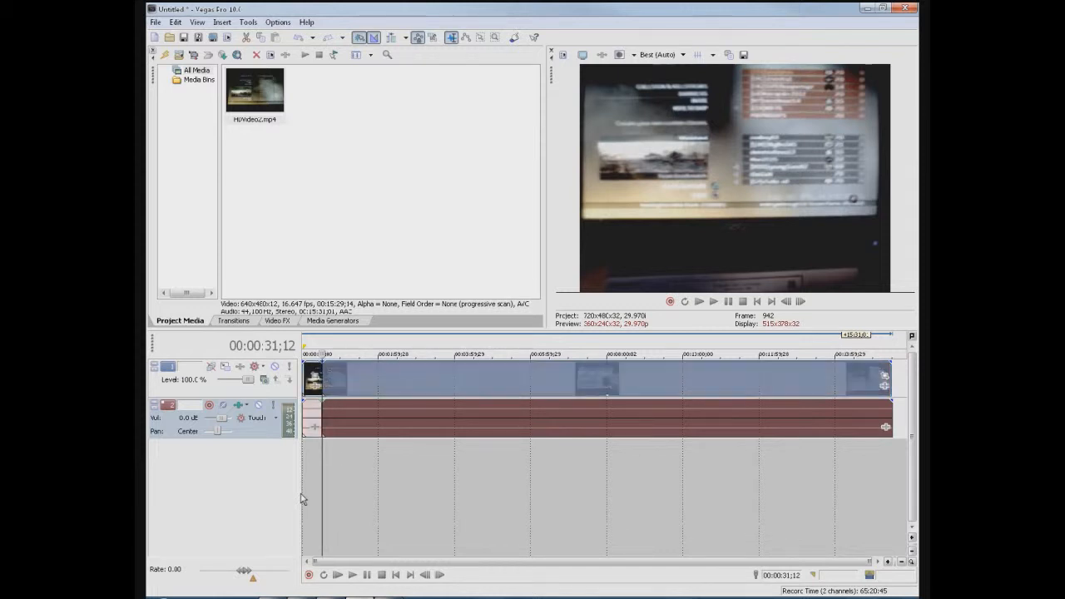
Try deleting the audio event, undo the deletion, and delete the whole audio track instead
right_click(341, 404)
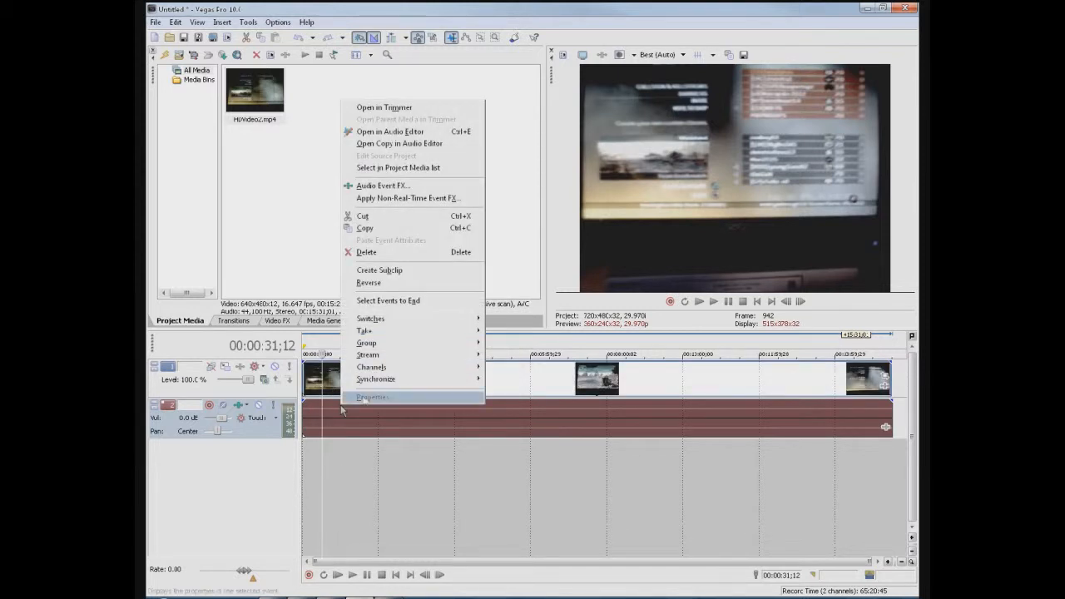
left_click(409, 259)
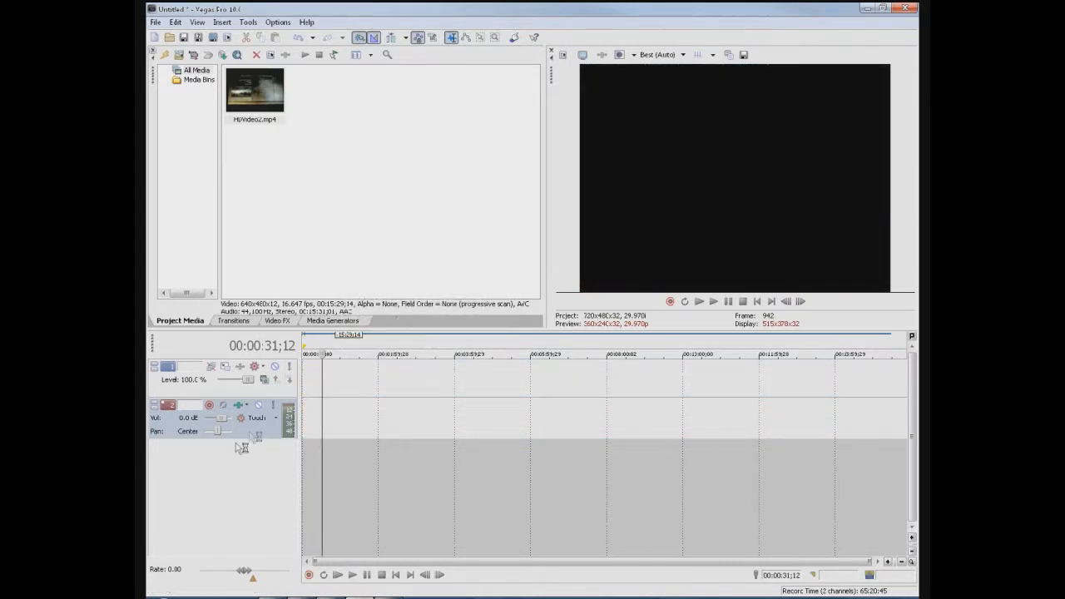
key("Delete")
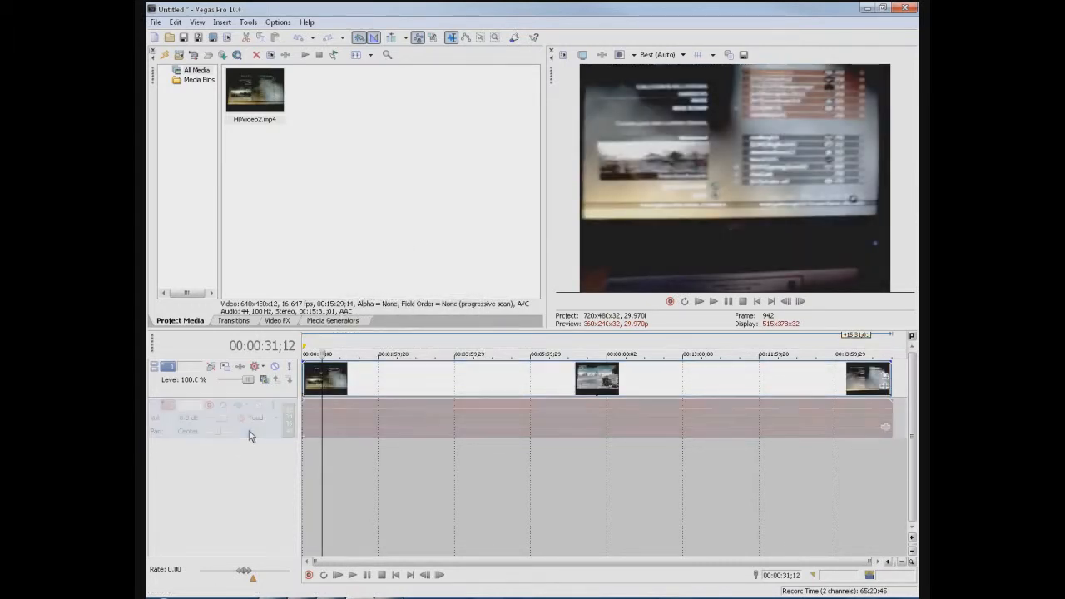
Play the video from the start of the timeline and stop at about 00:00:07;14
left_click(372, 388)
left_click(342, 415)
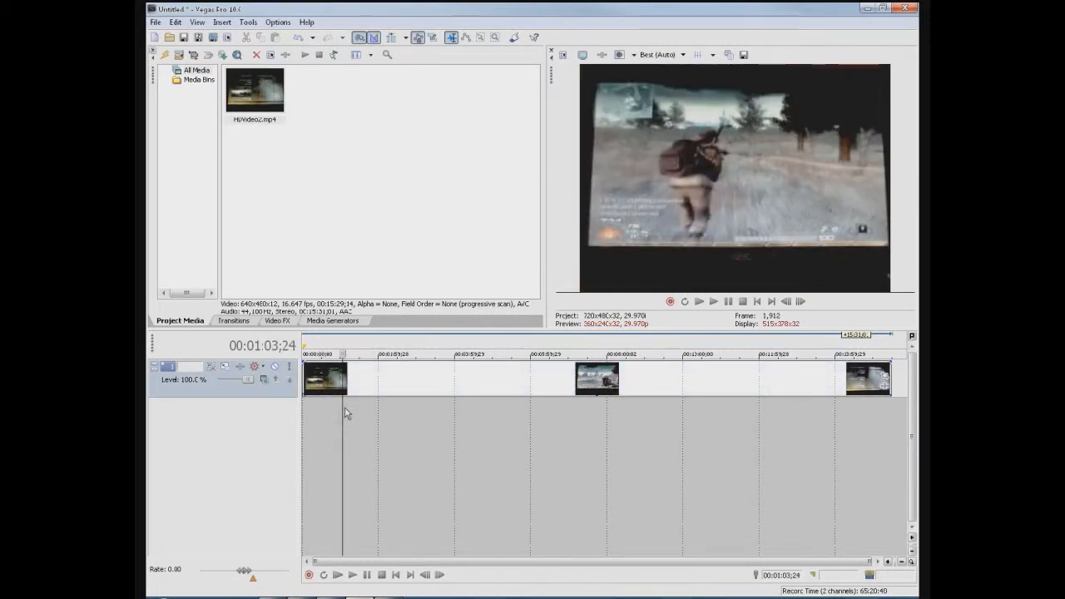
left_click(316, 424)
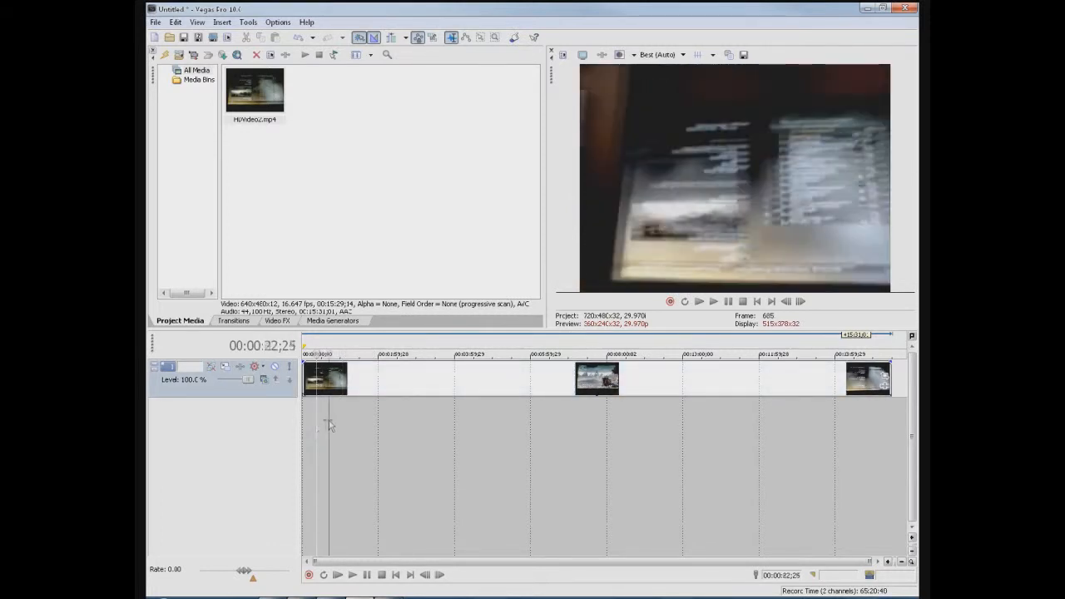
left_click(396, 575)
left_click(352, 574)
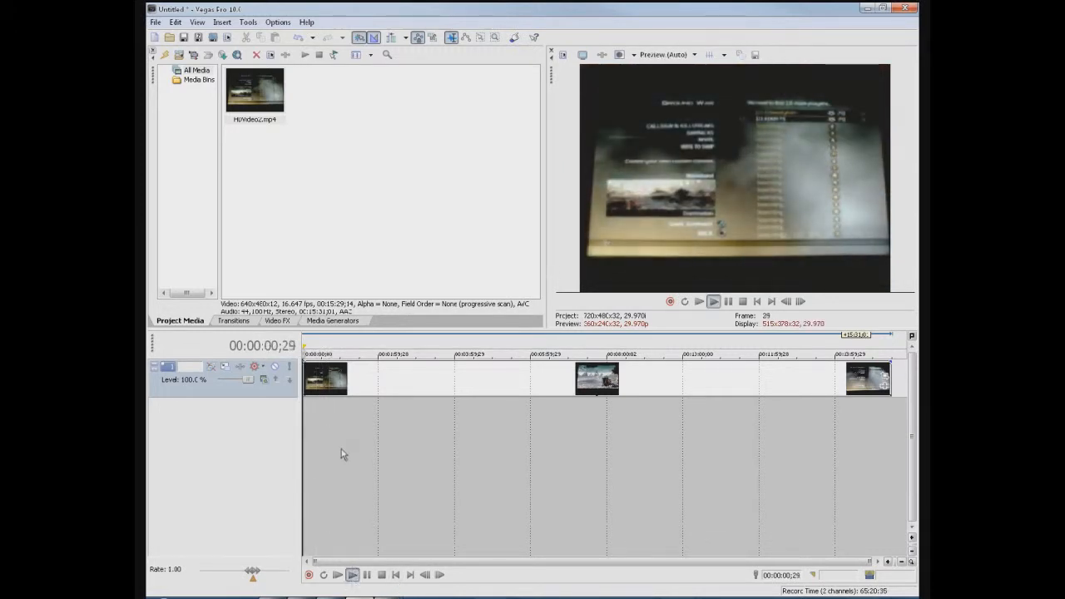
left_click(383, 575)
key("space")
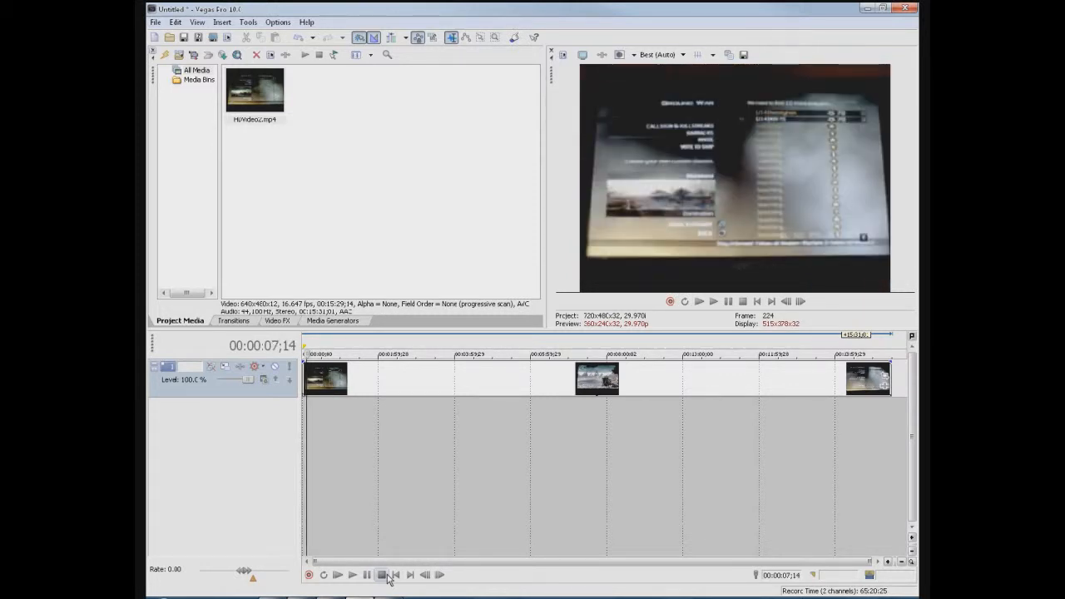
Split the video event on the timeline at 00:00:07;28
scroll(368, 480, "up", 10)
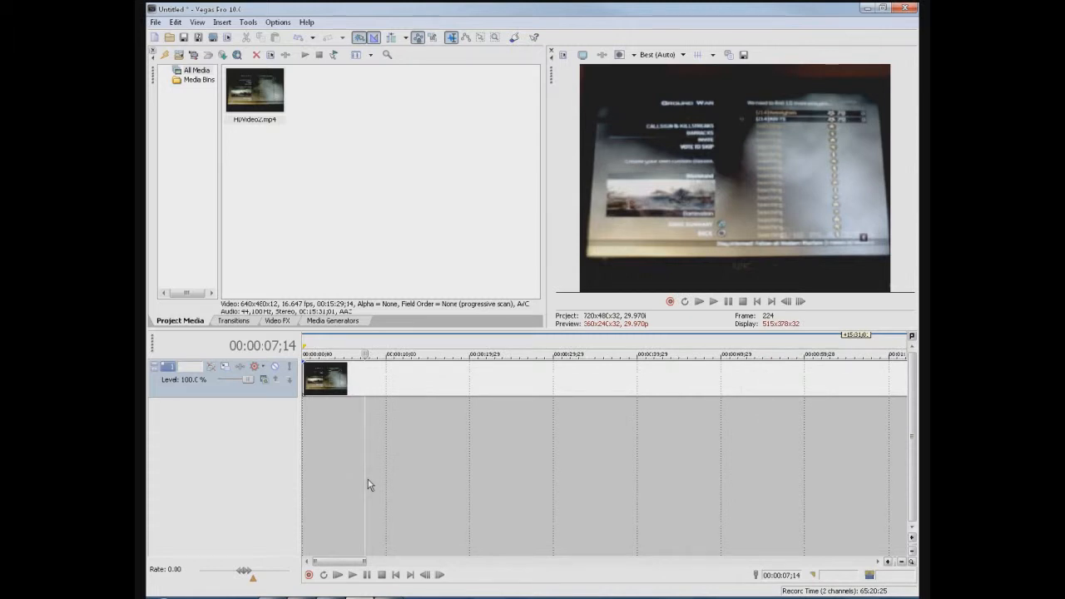
left_click(367, 479)
key("Right")
key("Right")
scroll(368, 479, "down", 2)
key("Right")
key("Right")
key("Right")
key("Left")
key("Left")
key("Left")
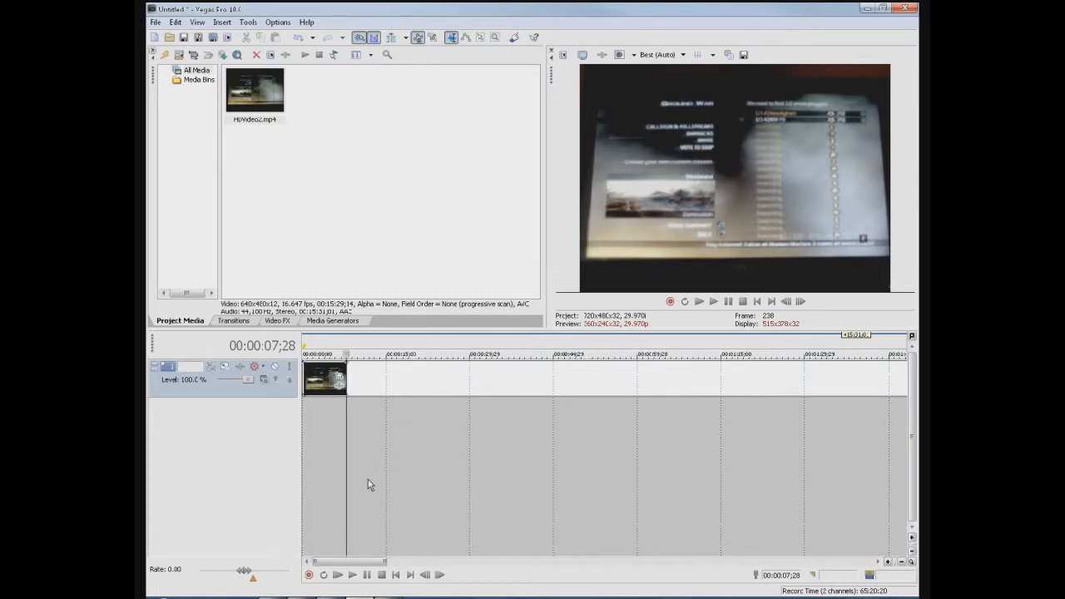
key("ctrl+v")
Overlap the second piece onto the end of the first by about two seconds and preview the resulting crossfade
mouse_move(373, 385)
left_mouse_down()
mouse_move(485, 388)
mouse_move(329, 394)
mouse_move(359, 391)
left_mouse_up()
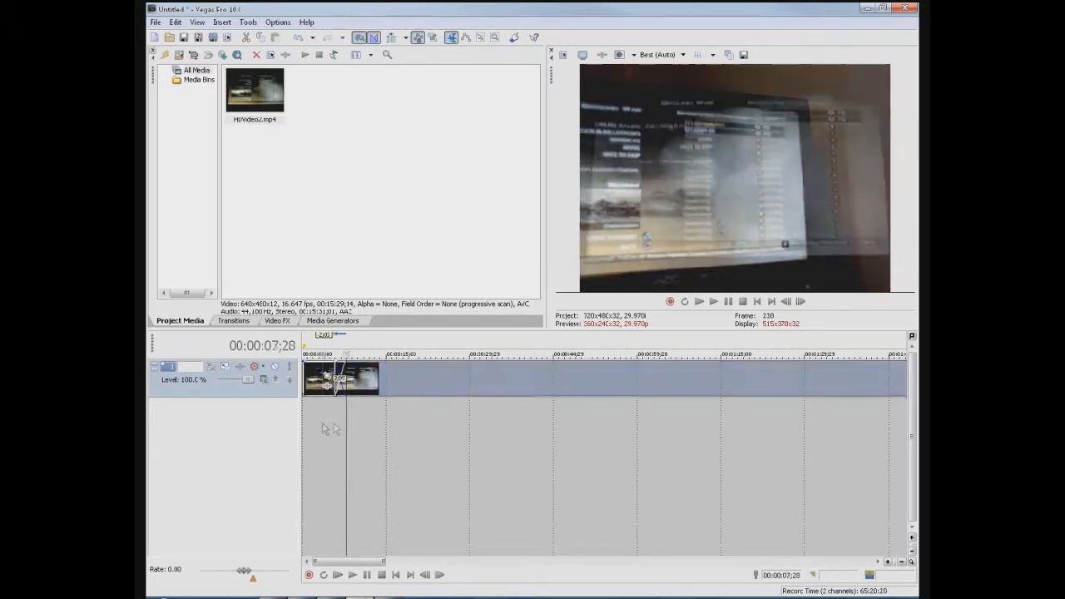
left_click(333, 423)
key("space")
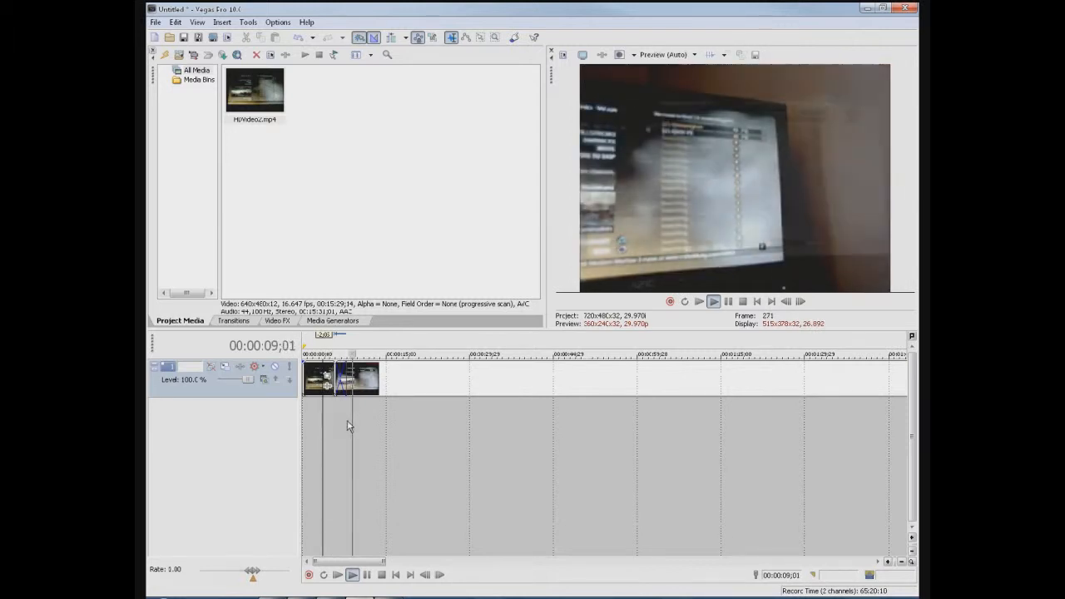
key("space")
Shift the second piece later to leave a short gap after the first piece, and play across the gap
left_click(369, 385)
key("s")
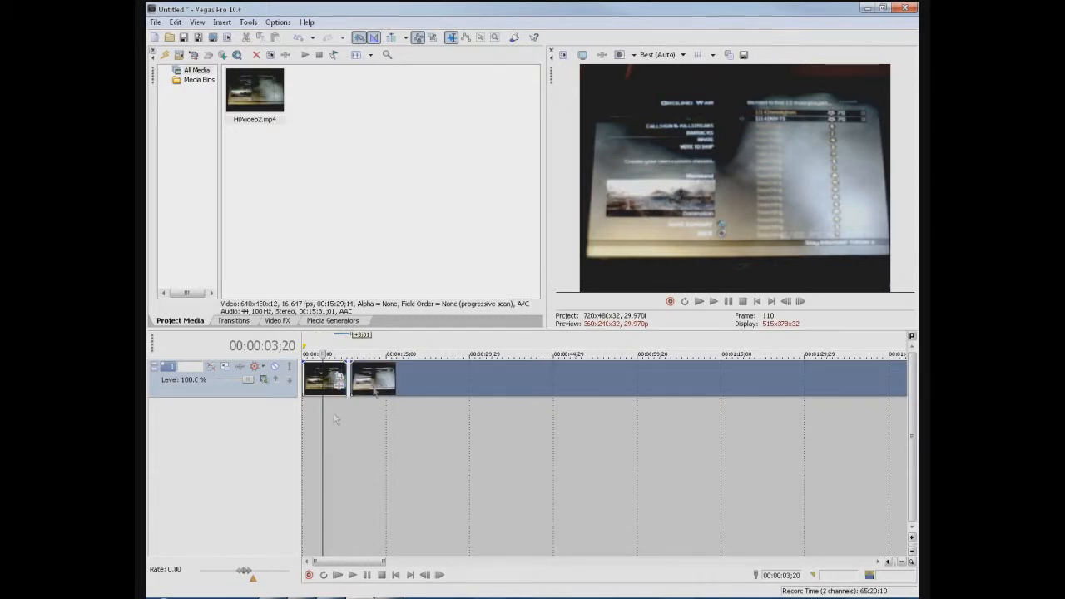
left_click(346, 414)
key("space")
key("space")
Snap the second piece against the end of the first at 00:00:07;28 and play across the cut
left_click_drag(366, 381, 362, 381)
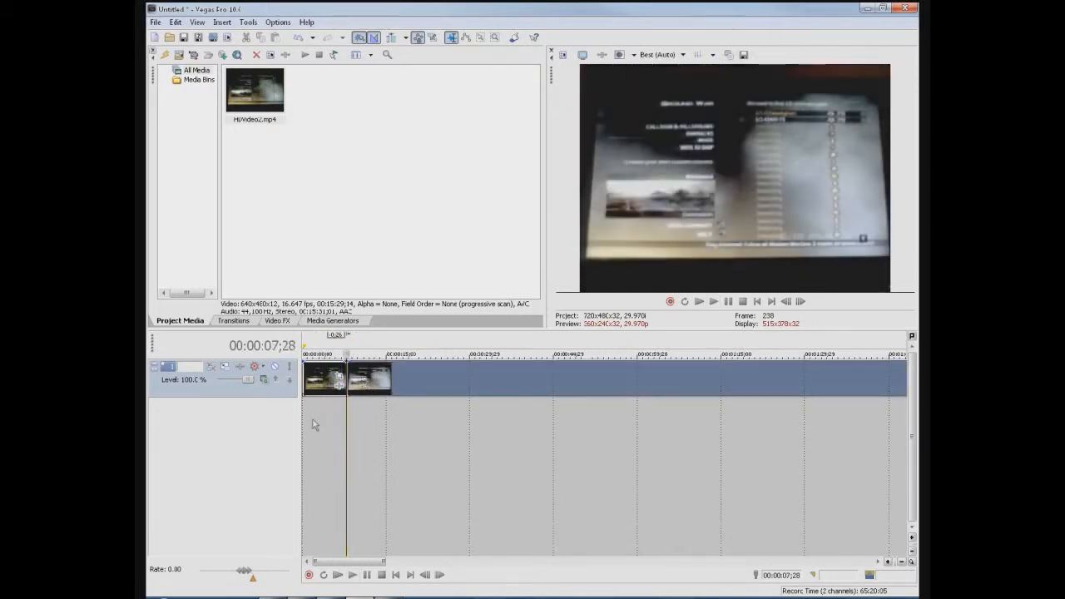
left_click(339, 416)
key("space")
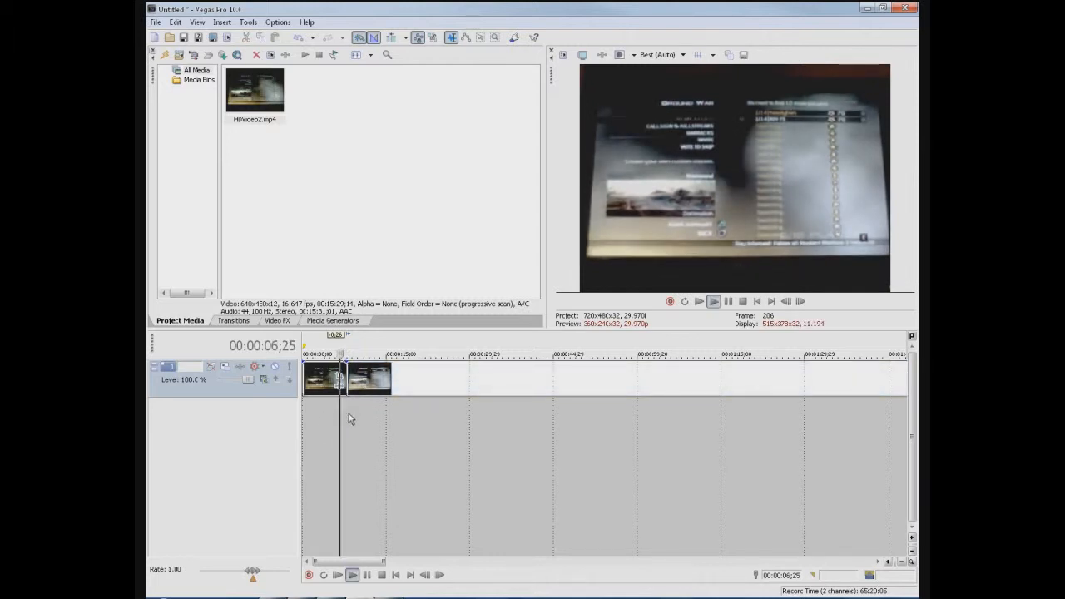
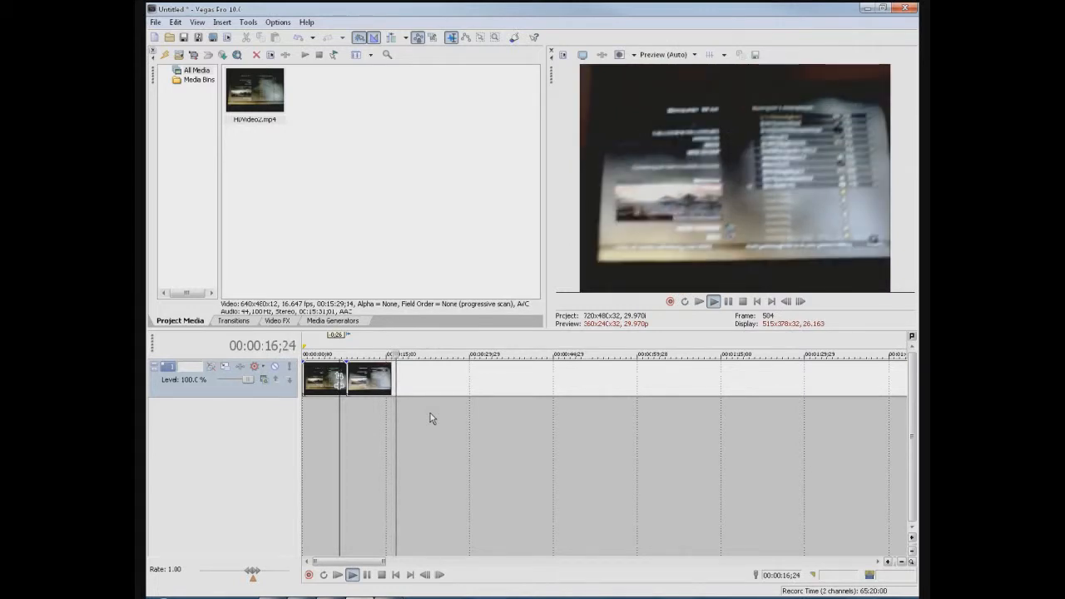
key("space")
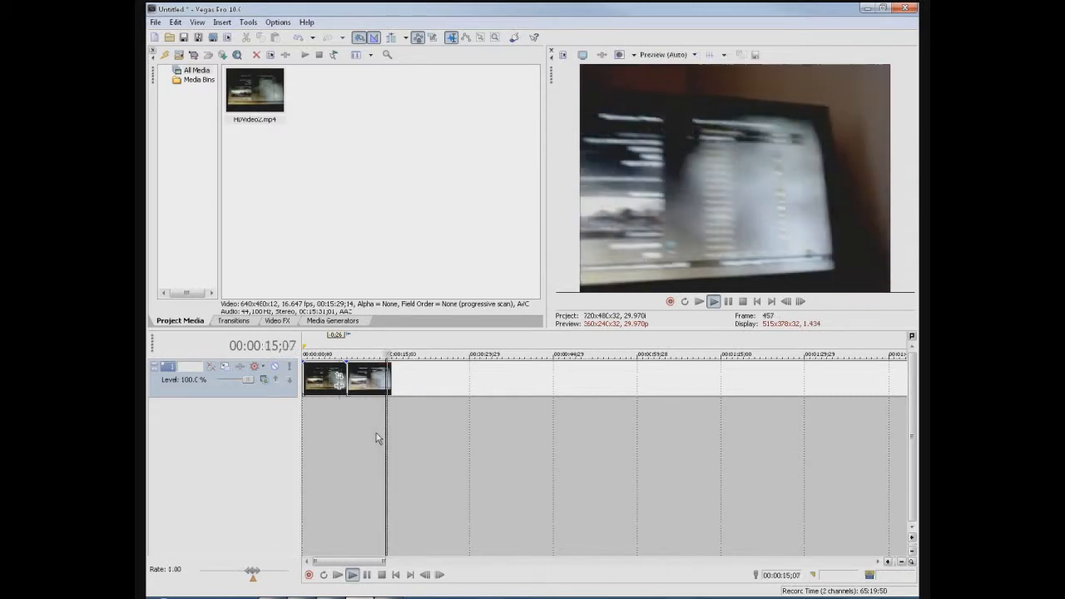
Find the frame at 00:00:18;09 in the second piece and split the video event there
left_click(376, 432)
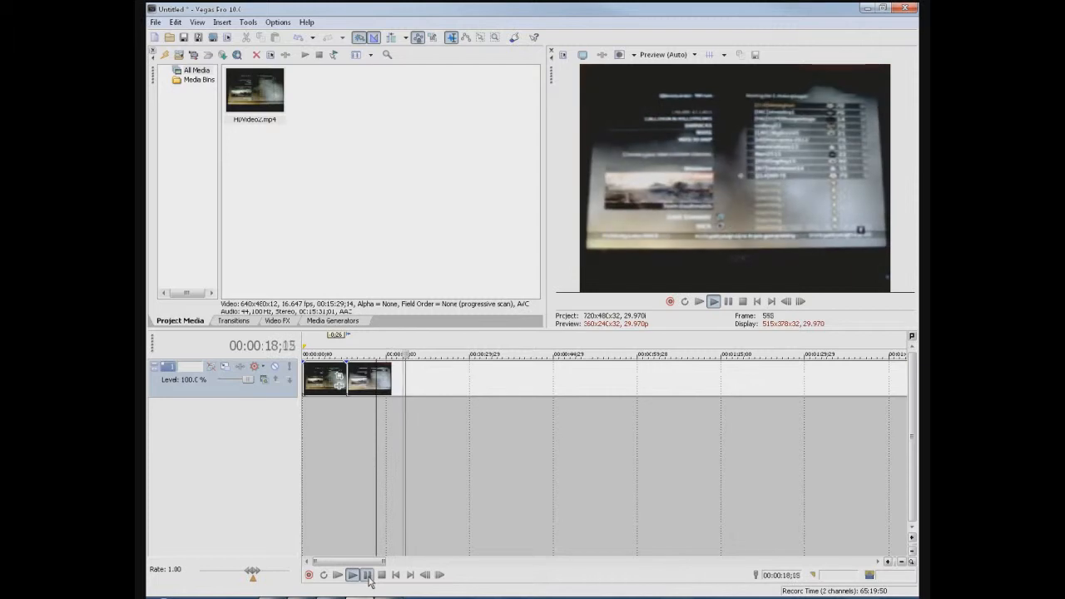
left_click(368, 576)
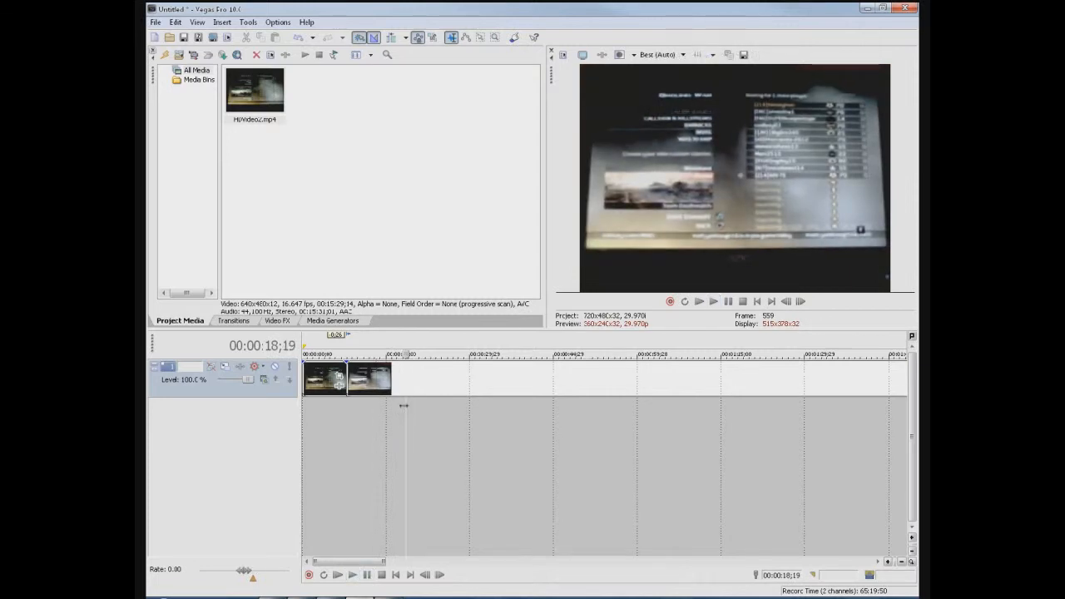
left_click(406, 375)
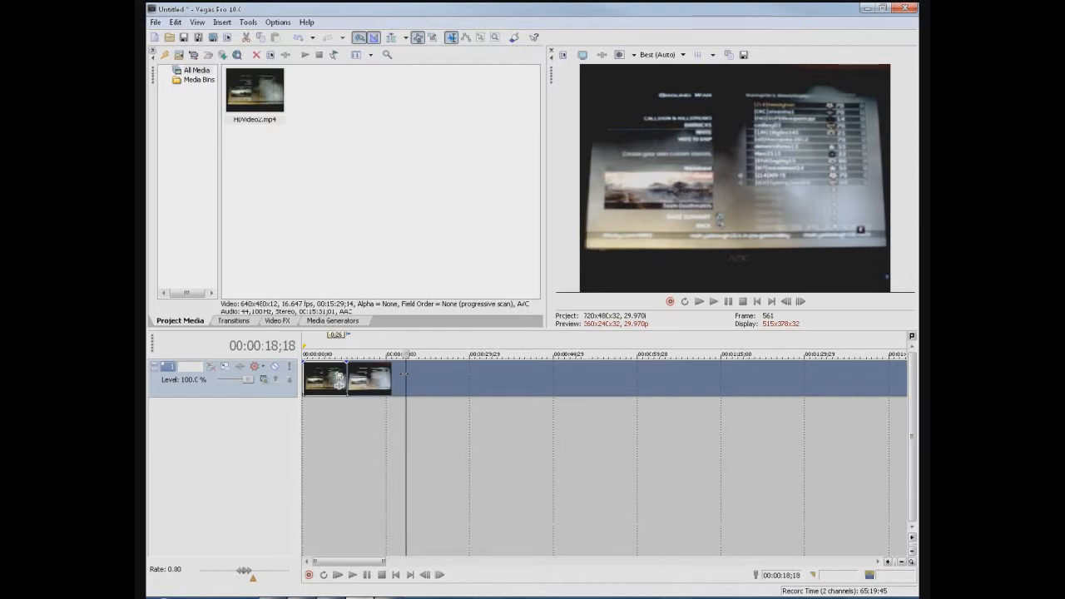
key("Left")
key("Left")
key("Left")
key("Left")
key("Left")
key("Left")
key("Left")
key("Left")
key("Left")
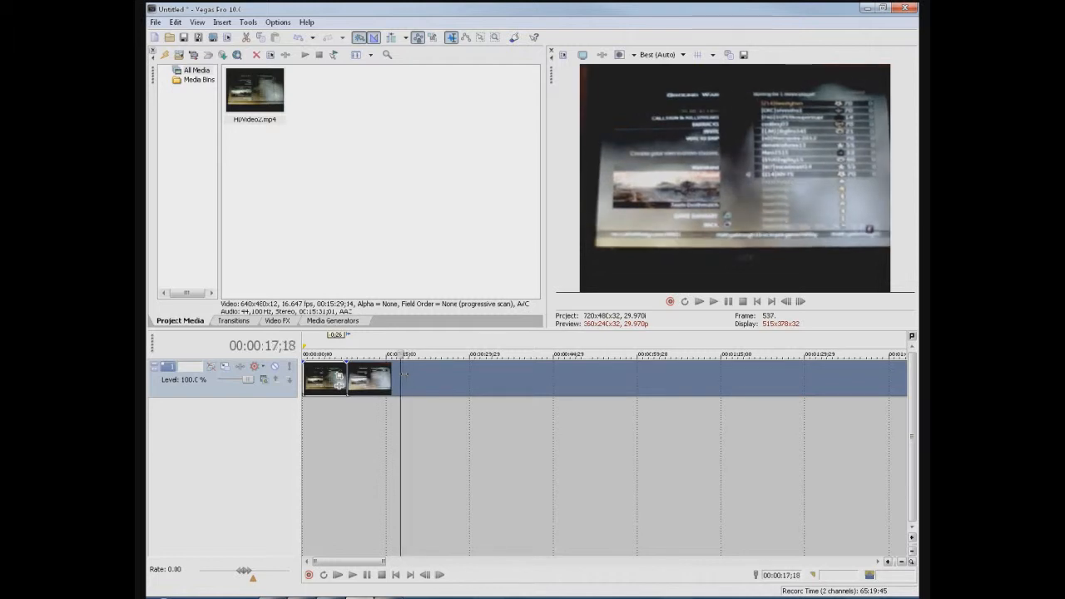
key("Right")
key("Right")
key("Right")
key("Right")
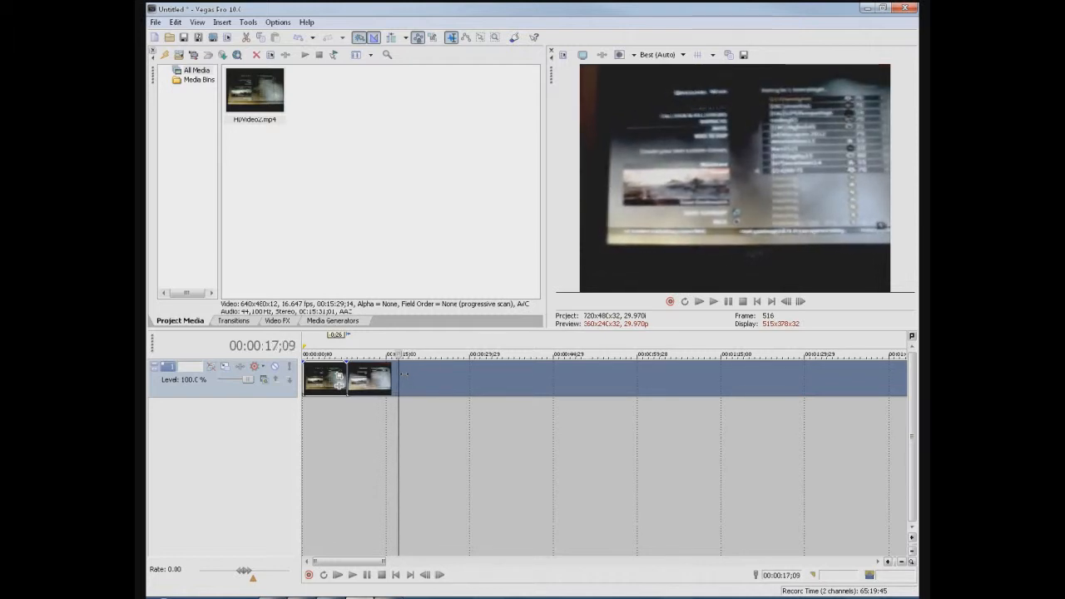
key("Right")
key("Right")
key("Right")
key("Right")
key("Right")
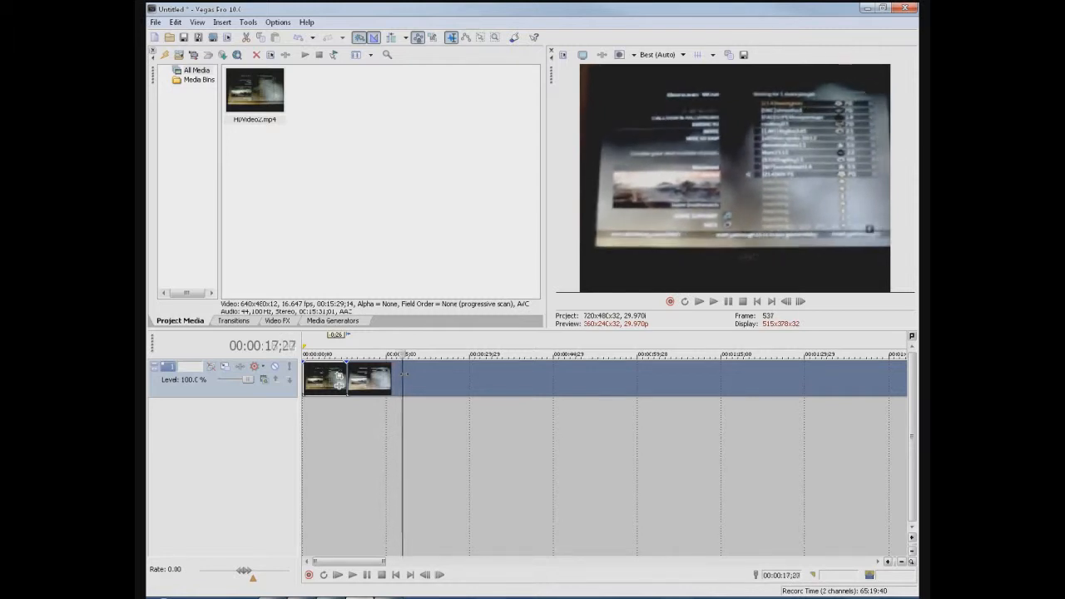
key("Right")
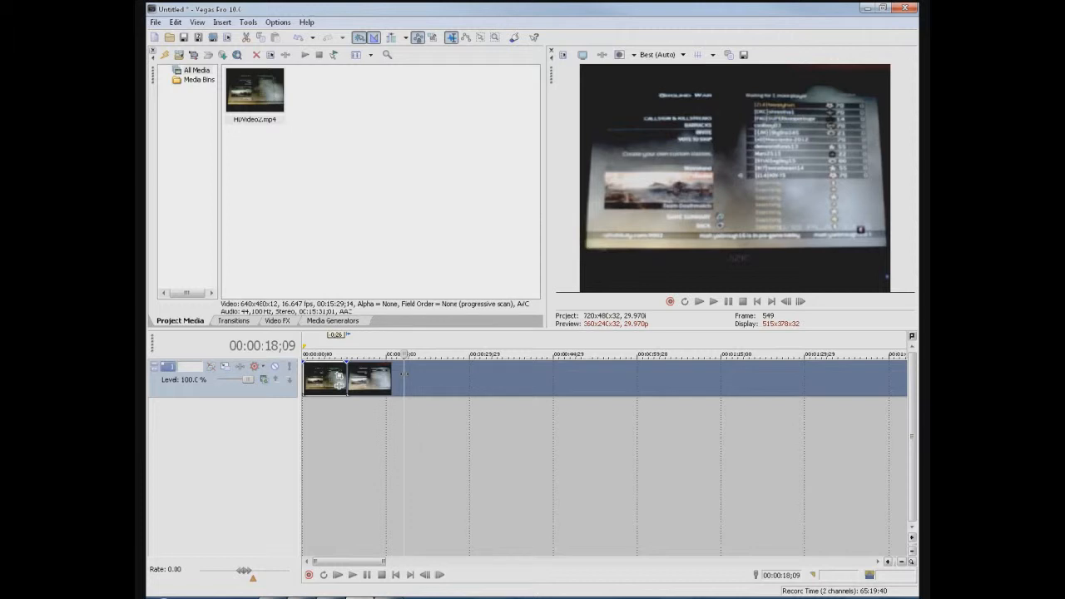
key("ctrl+v")
Delete the middle section between 00:00:07;28 and 00:00:18;09, close the gap with the last piece, and preview the cut
left_click(364, 433)
left_click(375, 384)
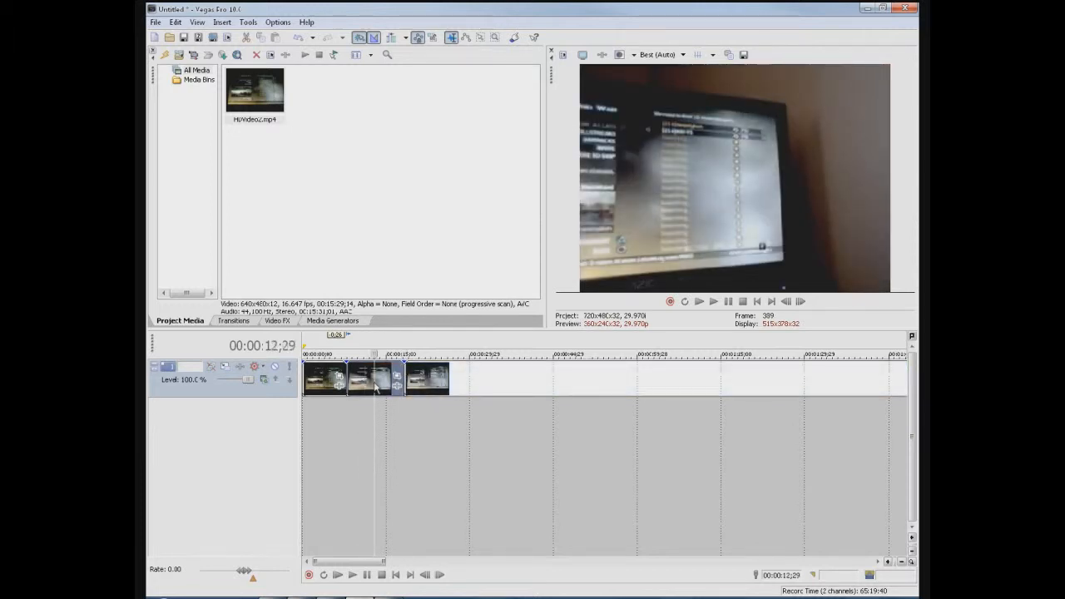
key("Delete")
left_click(445, 391)
left_click_drag(429, 384, 372, 384)
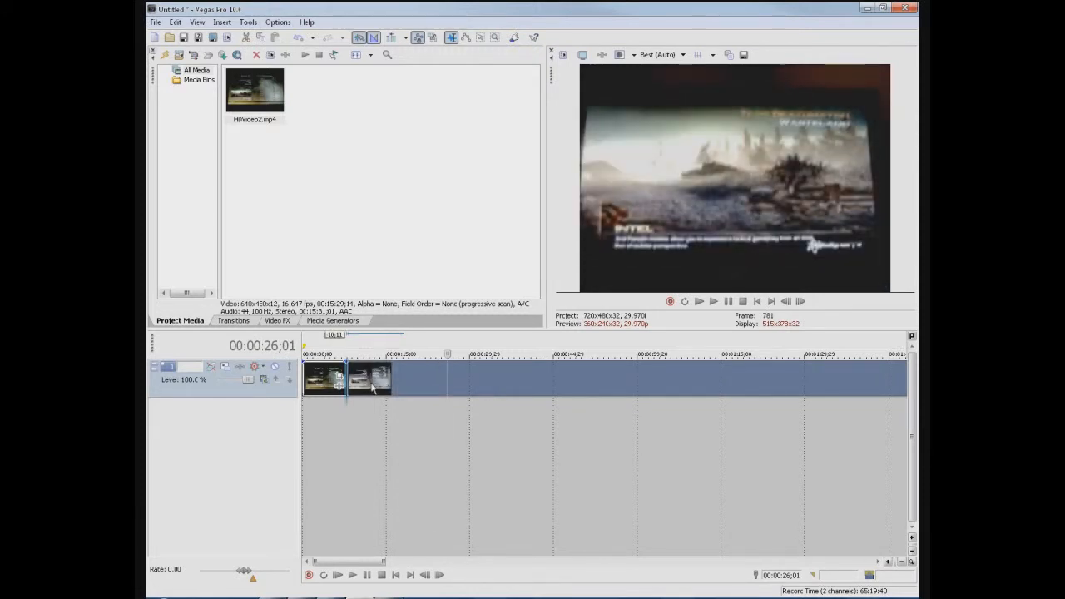
left_click(324, 426)
left_click(339, 421)
key("space")
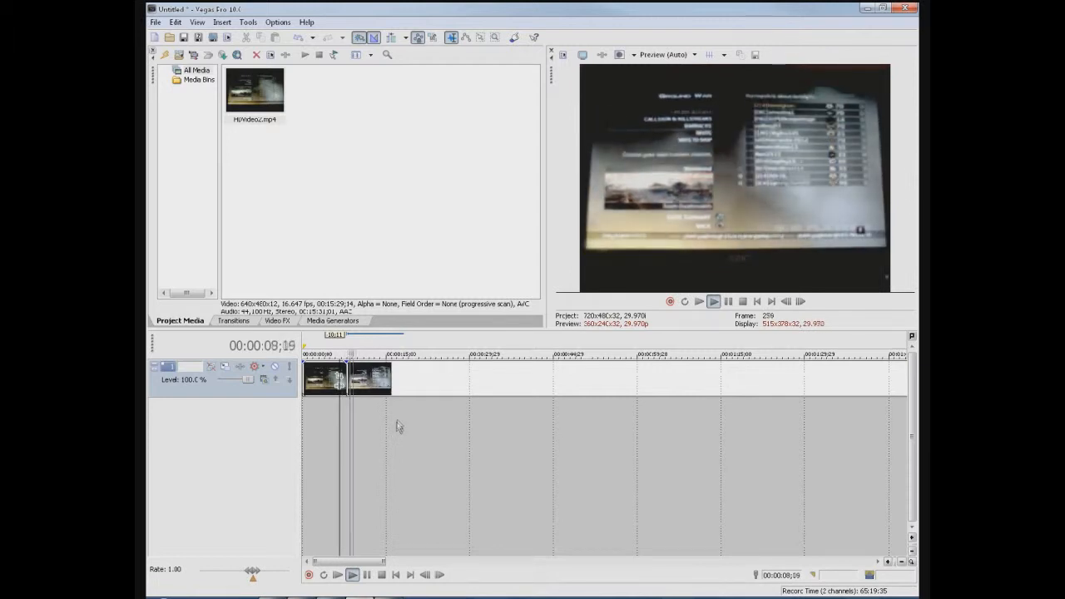
key("space")
Overlap the remaining second piece onto the first by about three seconds and preview the crossfade
left_click(381, 385)
left_click_drag(381, 384, 363, 385)
left_click(314, 410)
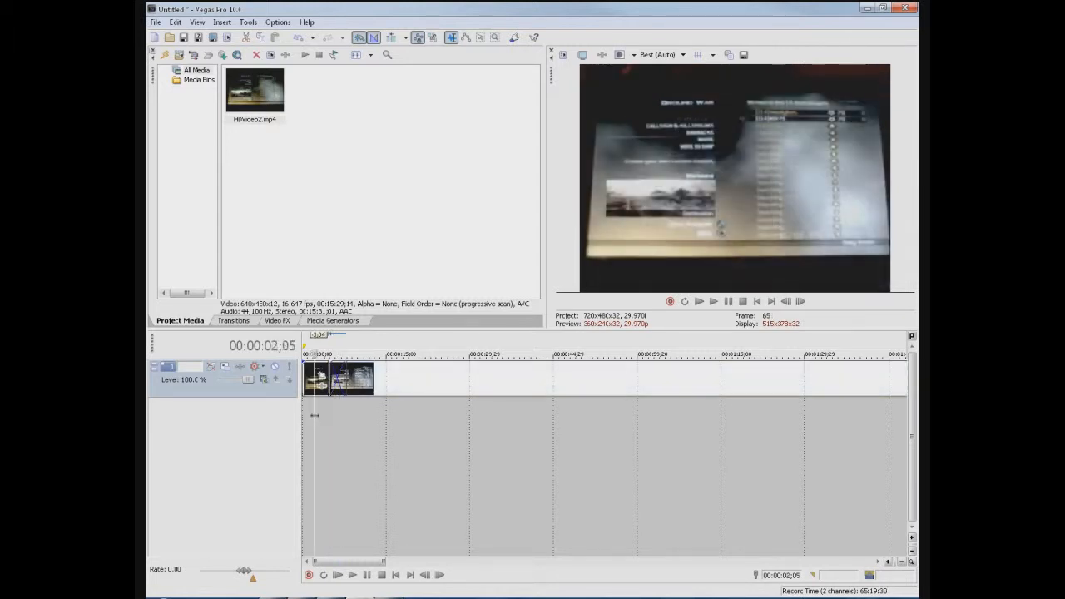
key("space")
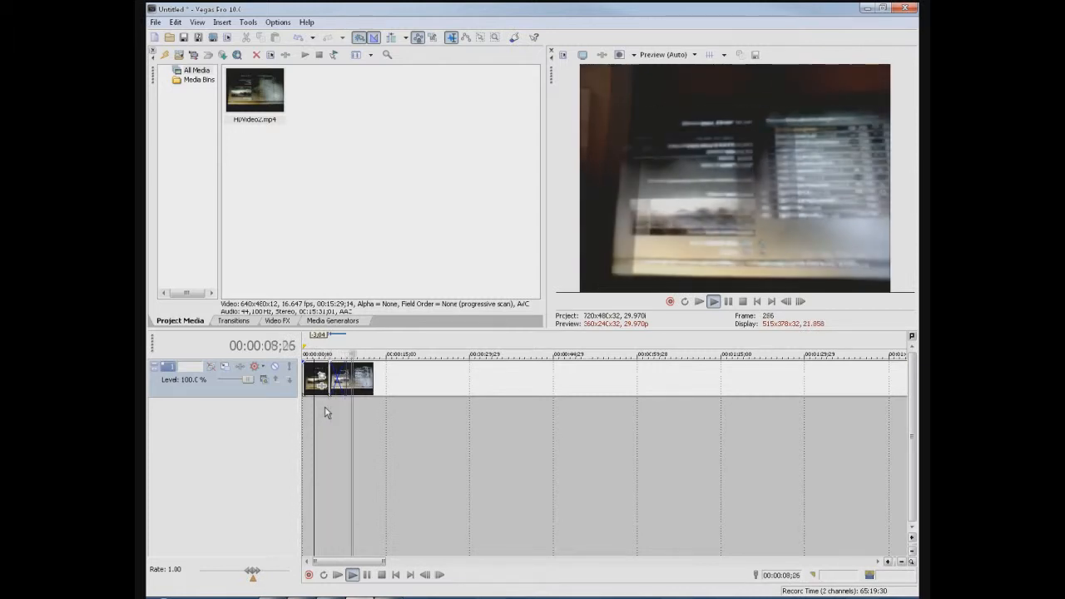
key("space")
Move the second piece back to the end of the first so they no longer overlap, and preview the playback
left_click_drag(388, 382, 405, 382)
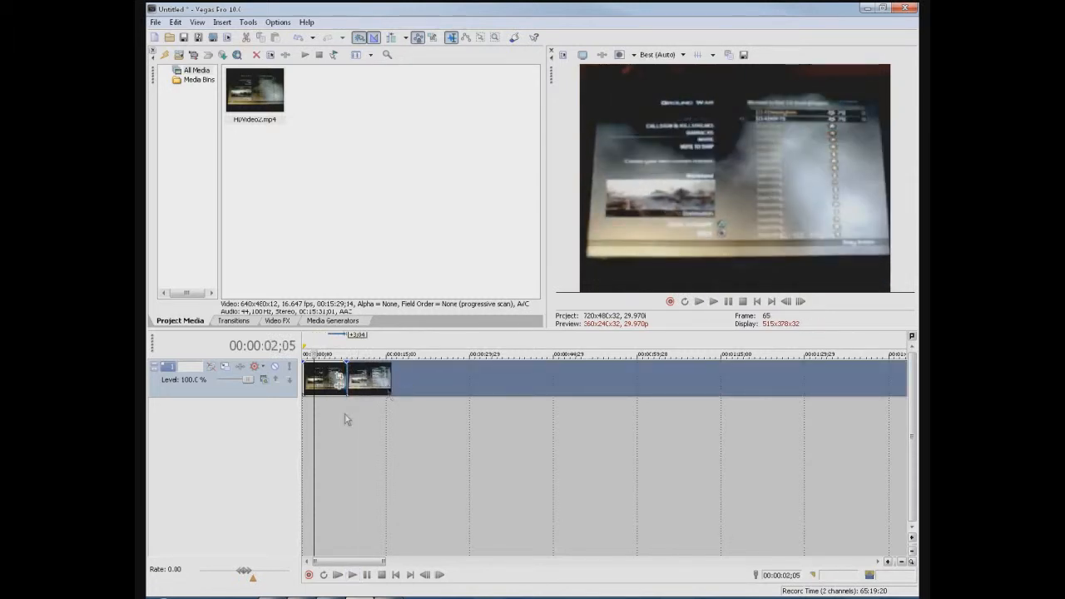
left_click(366, 414)
key("space")
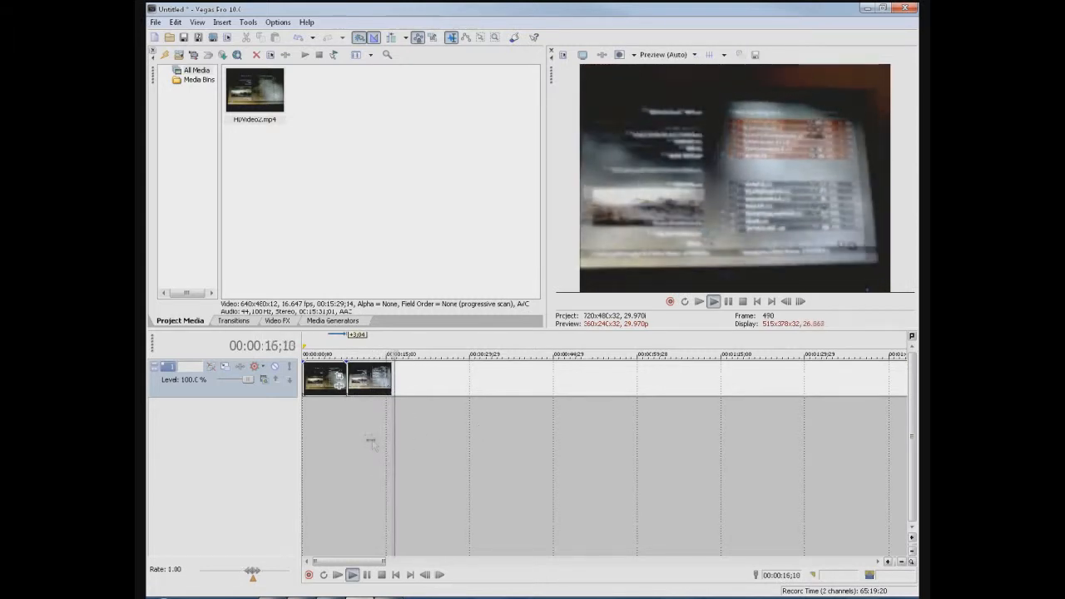
key("space")
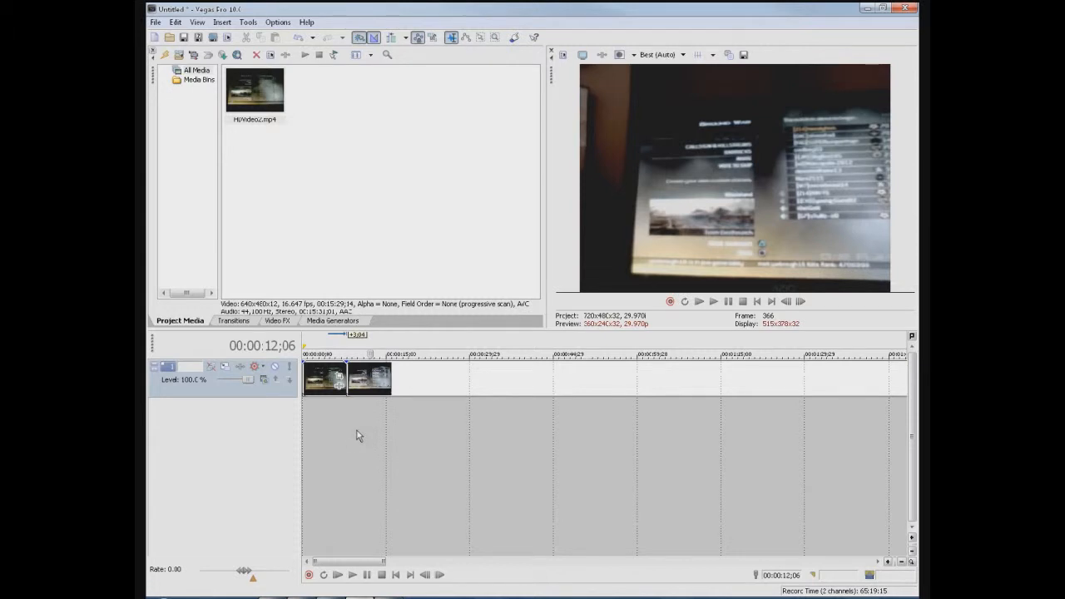
Trim the end of the second piece to about 00:00:17;15 and play across the cut between the pieces
left_click(358, 436)
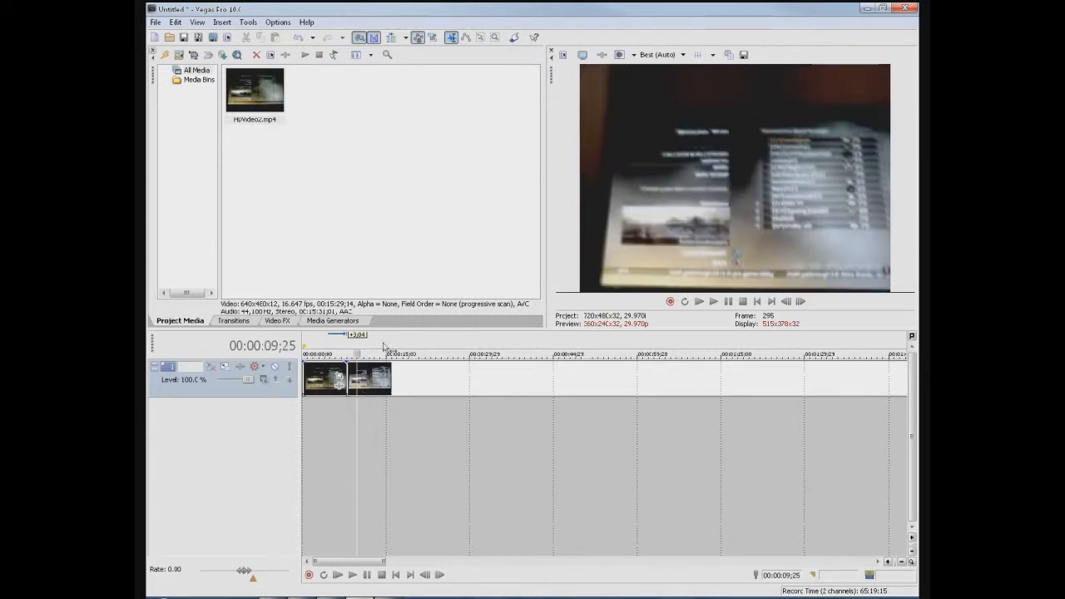
left_click(391, 428)
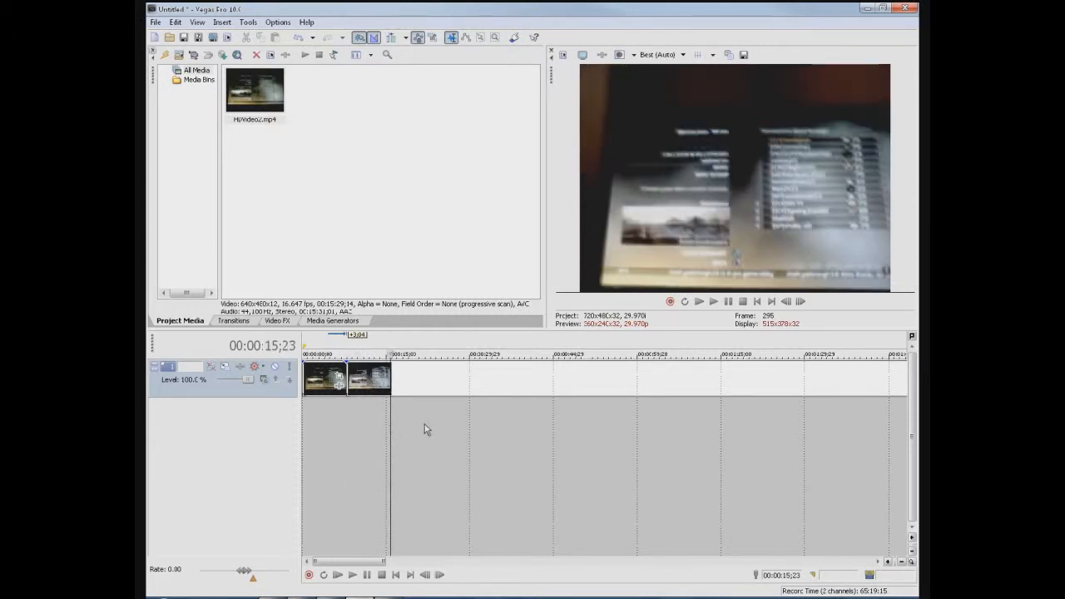
left_click(463, 433)
left_click(399, 387)
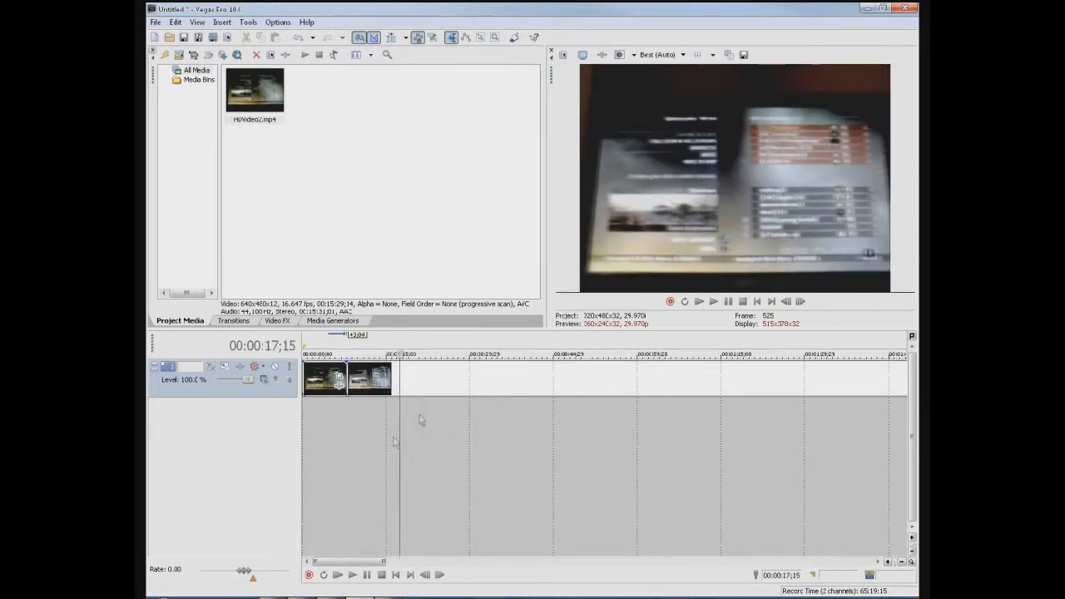
left_click(436, 388)
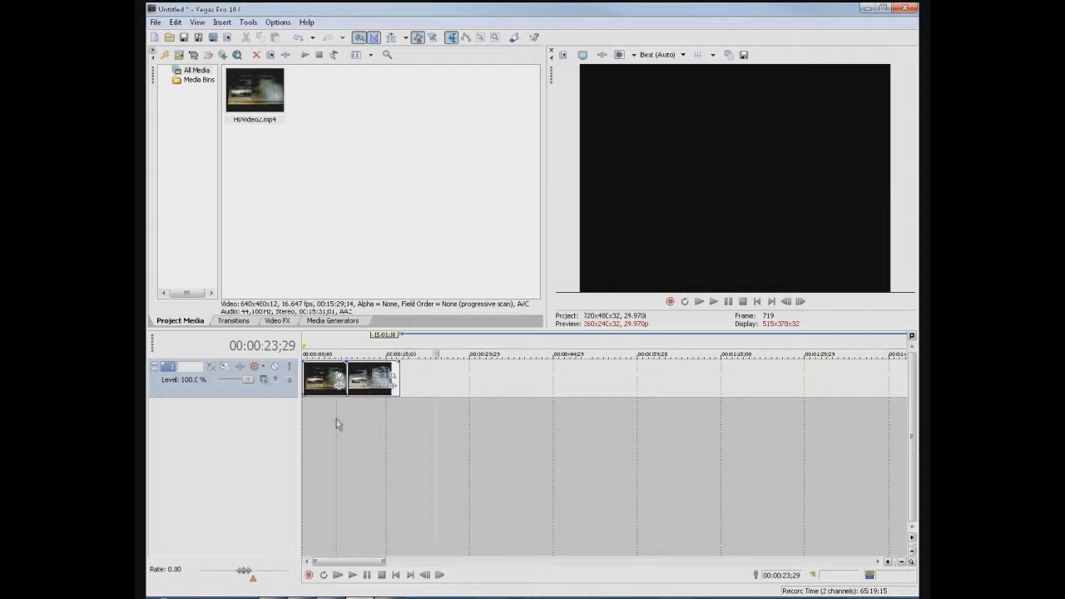
key("space")
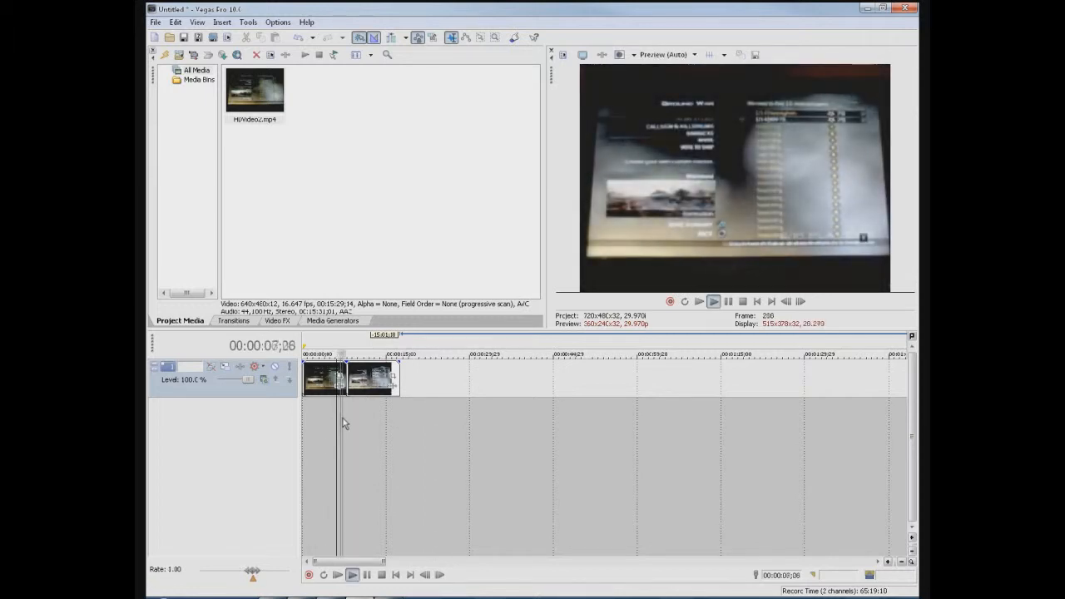
key("space")
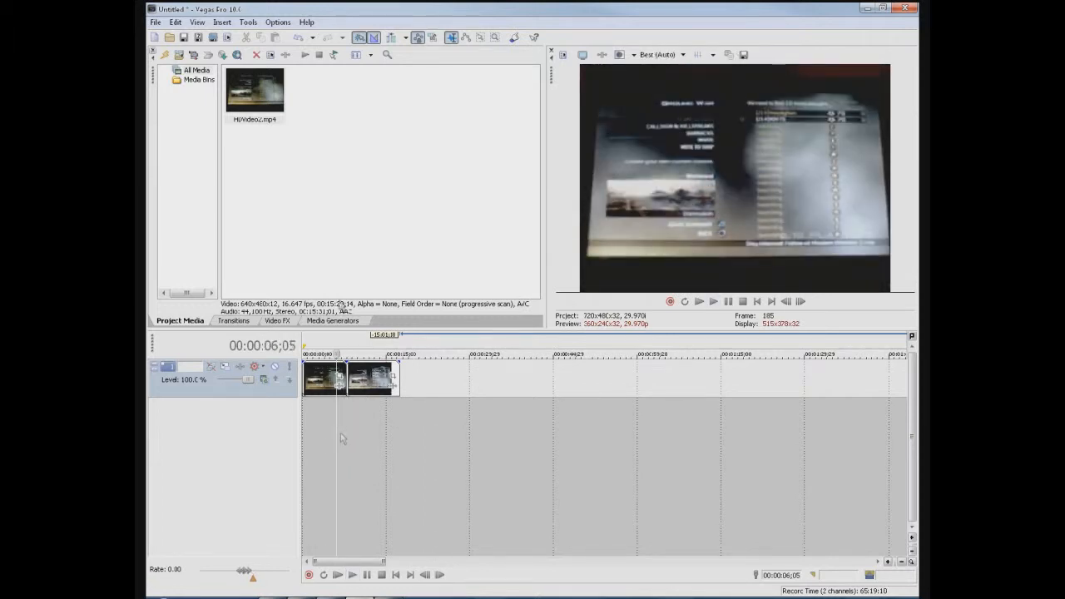
Apply the 3D Blinds transition with the Left to Right preset at the cut between the two pieces
left_click(322, 321)
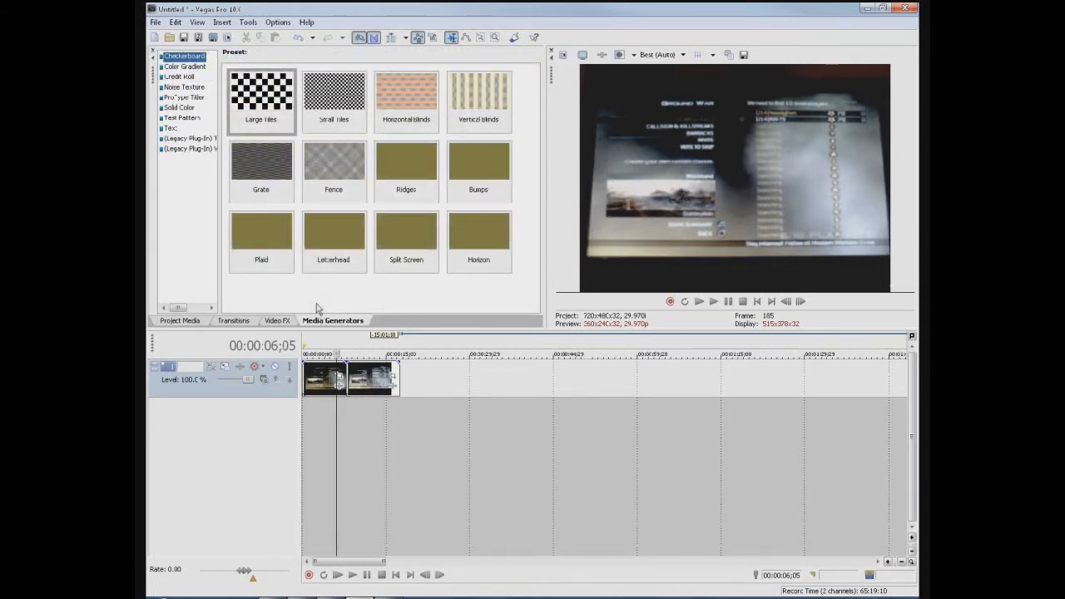
left_click(285, 323)
scroll(245, 221, "up", 2)
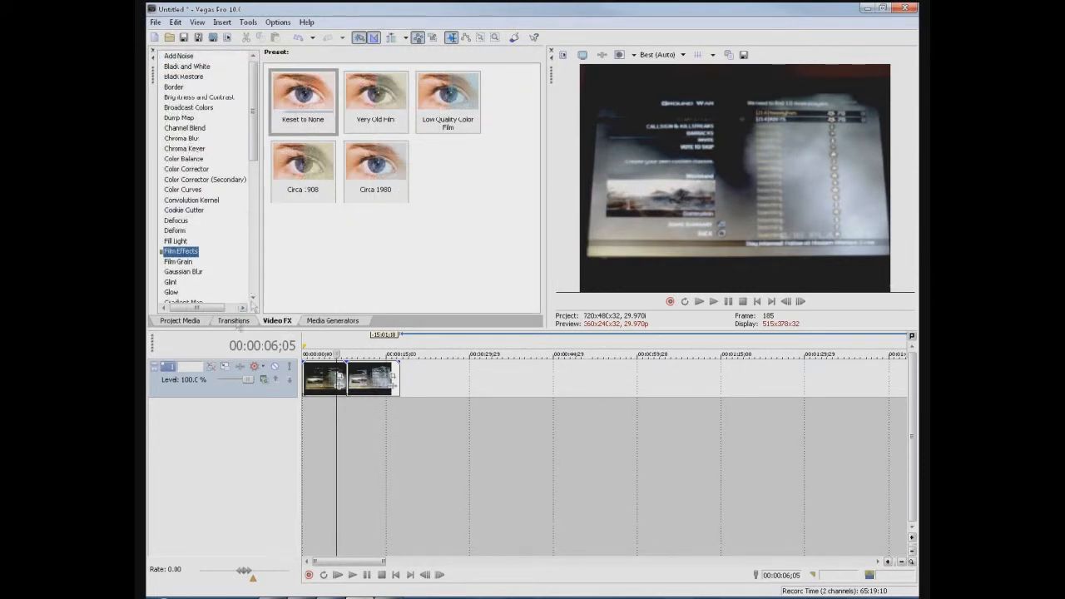
left_click(237, 322)
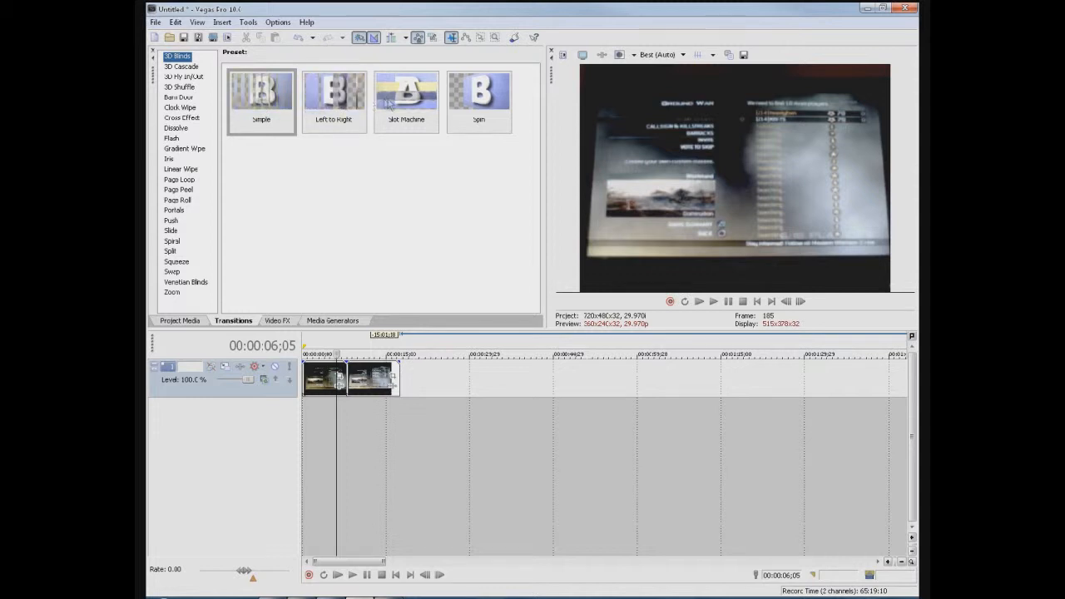
left_click(184, 148)
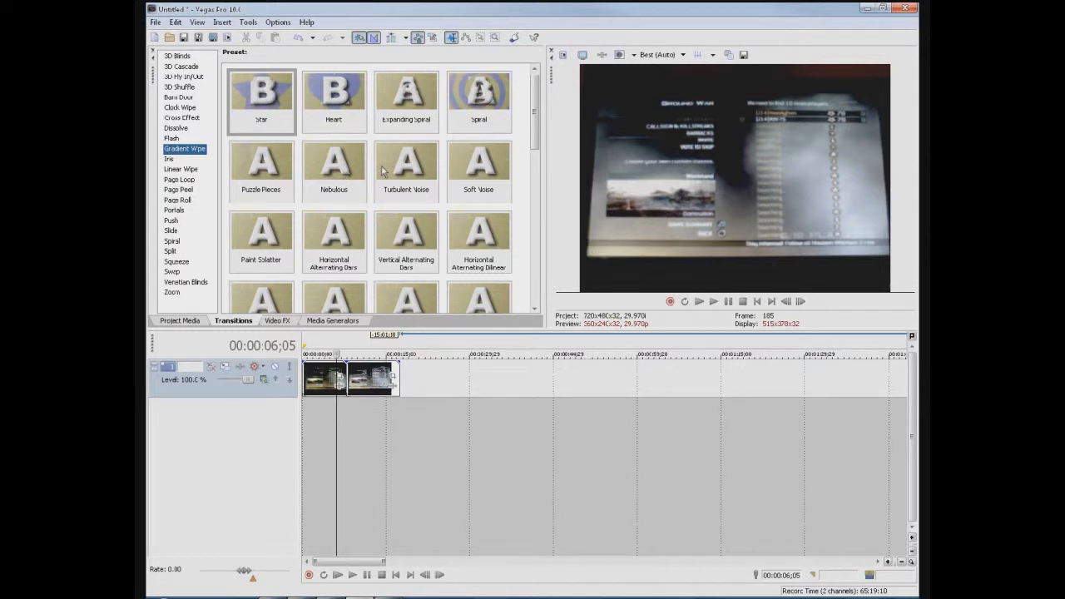
left_click(178, 56)
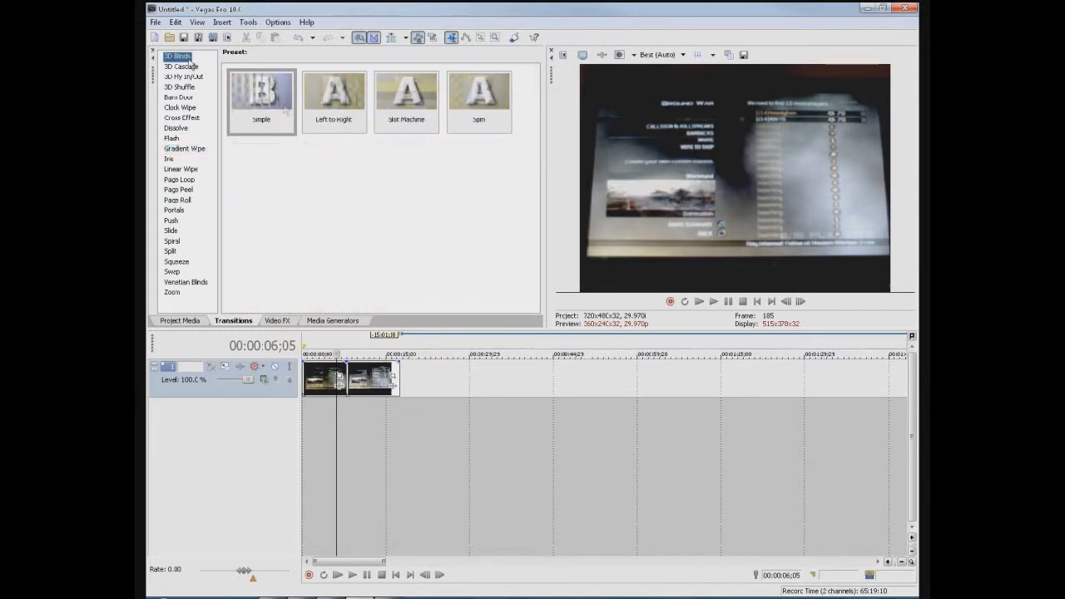
left_click(338, 107)
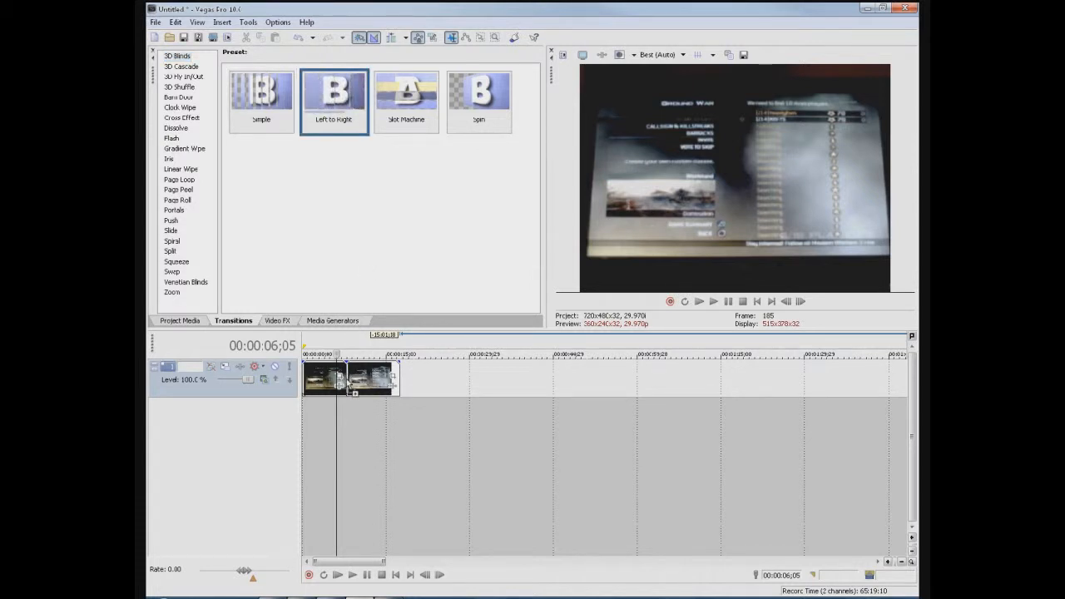
left_click_drag(348, 388, 349, 391)
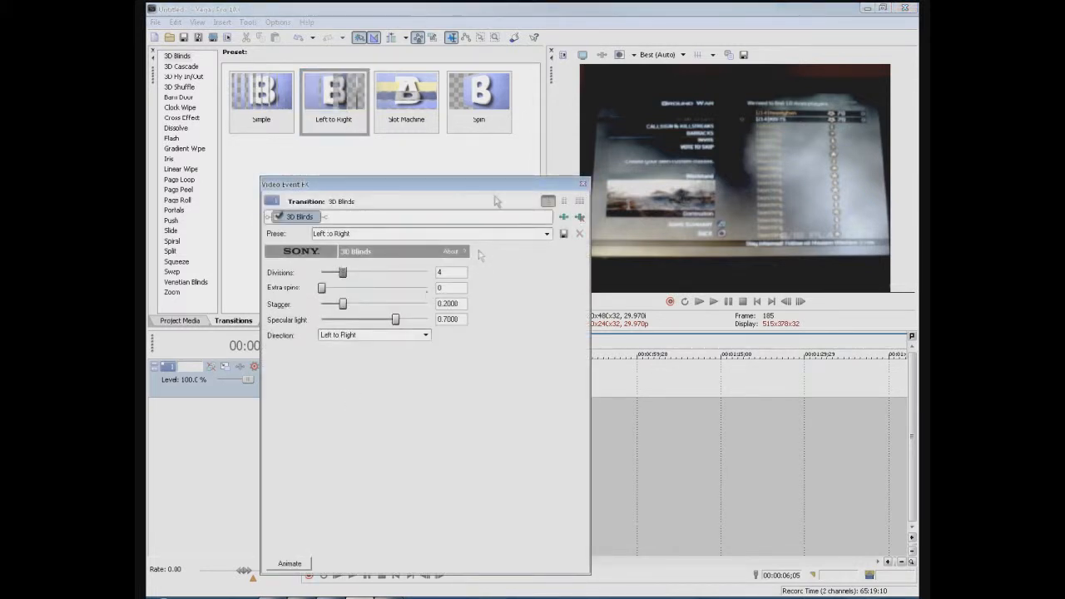
left_click(583, 184)
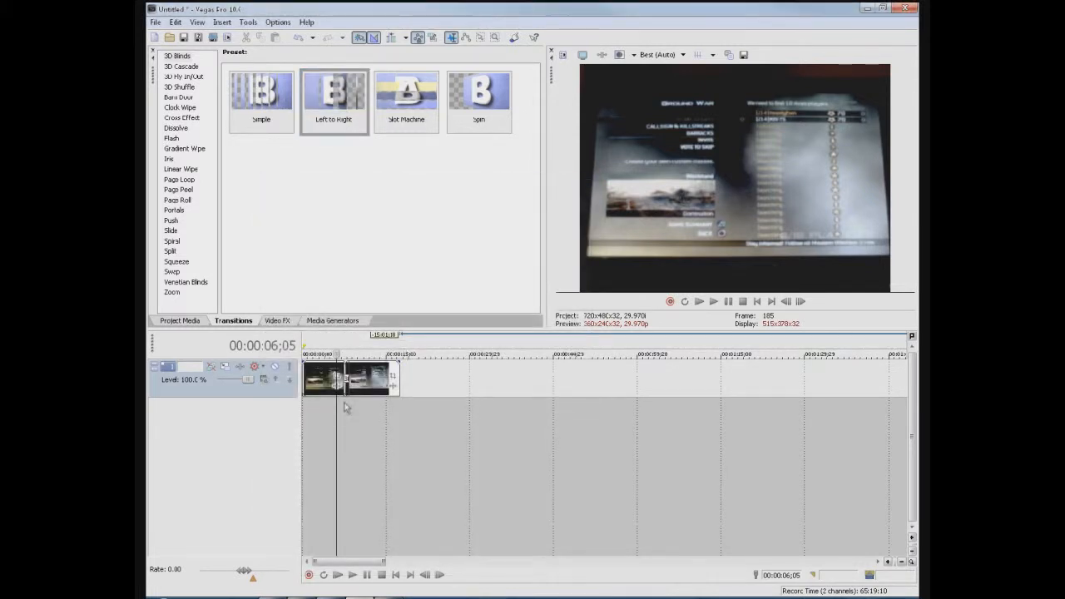
Preview the transition by playing across the cut and replaying the section from 00:00:06;14 to 00:00:09;15, and clear the time selection
left_click(352, 575)
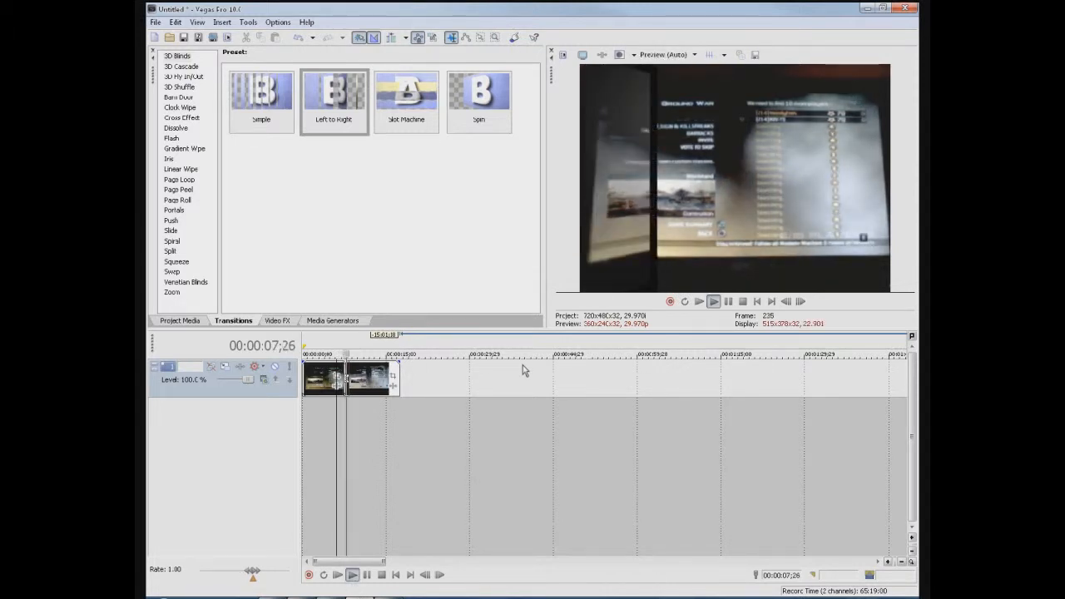
left_click(382, 575)
left_click_drag(339, 342, 355, 343)
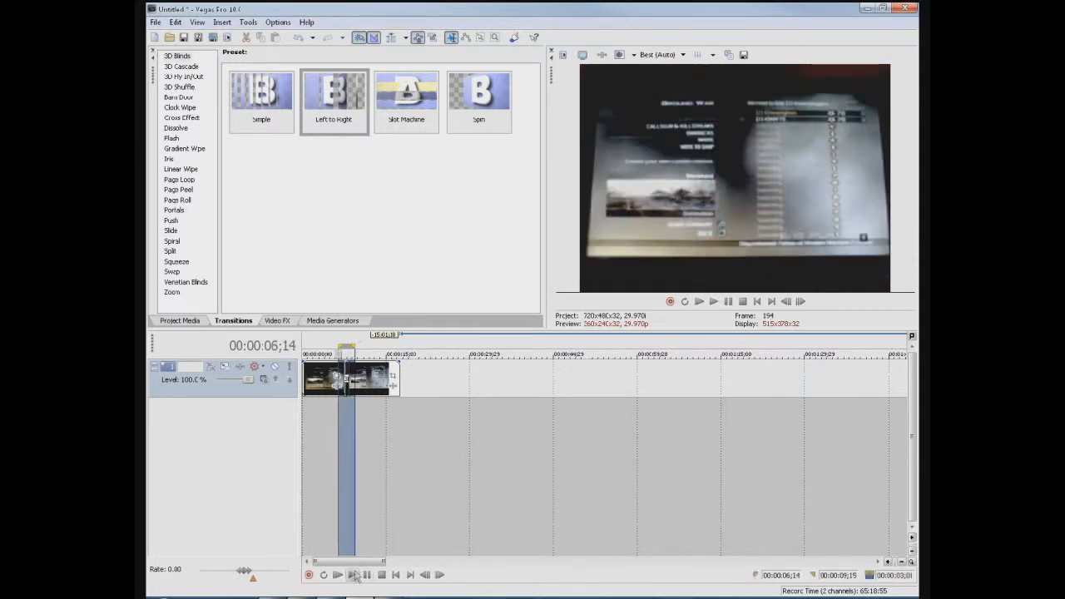
left_click(353, 575)
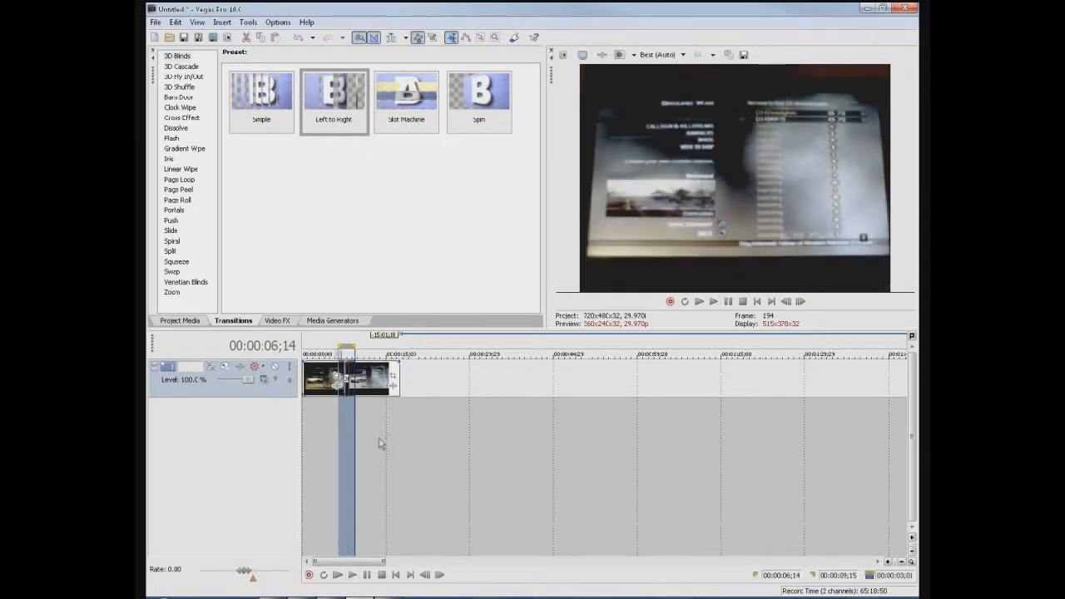
left_click(353, 575)
left_click_drag(354, 344, 269, 346)
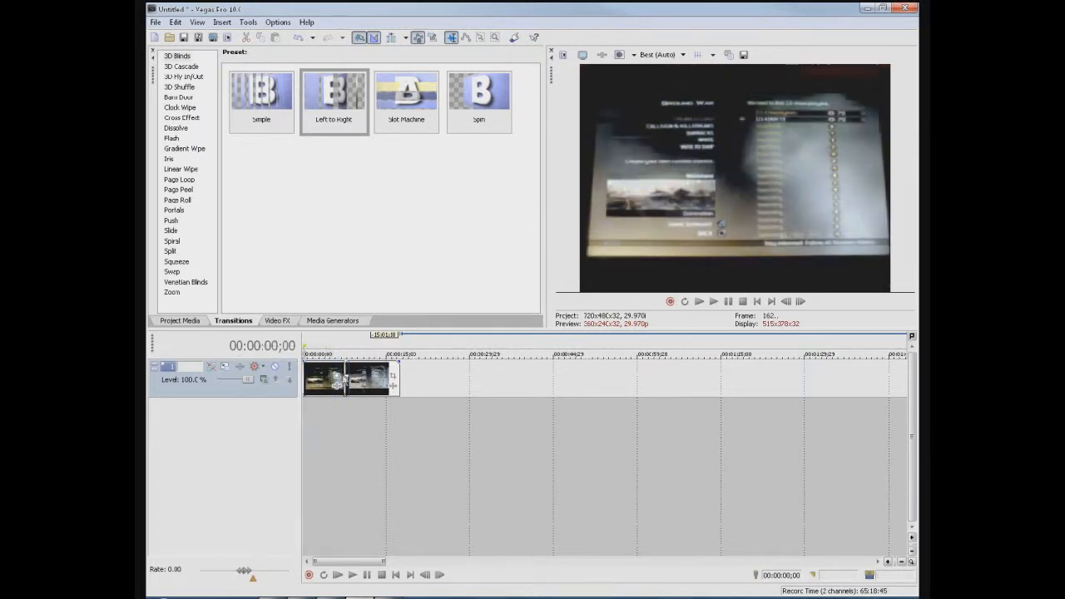
Open the properties of the 3D Blinds transition, examine its Direction options and close them without a change
left_click(348, 385)
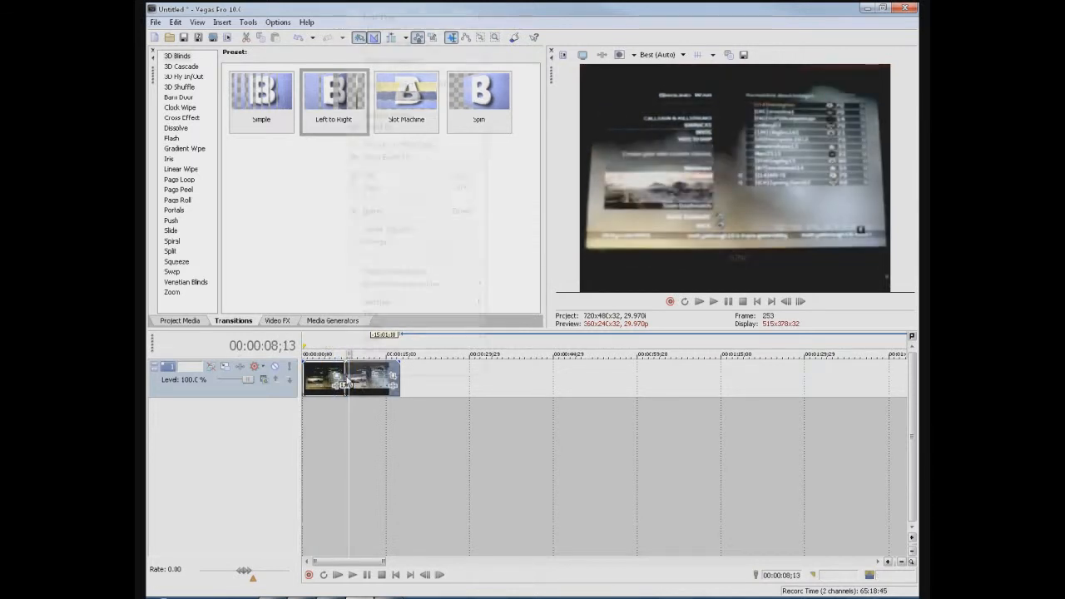
right_click(347, 384)
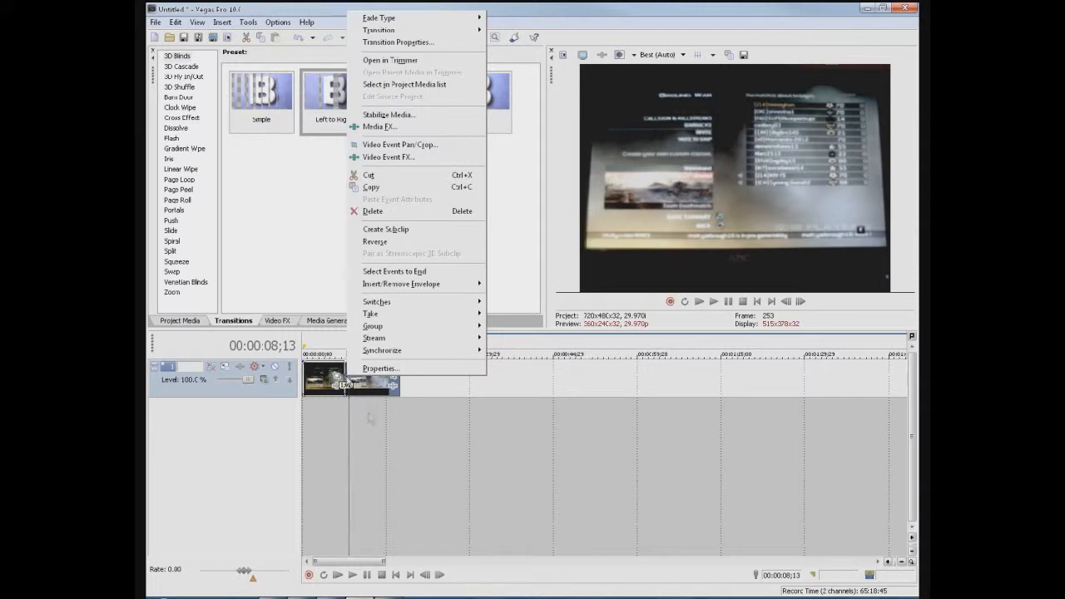
left_click(418, 42)
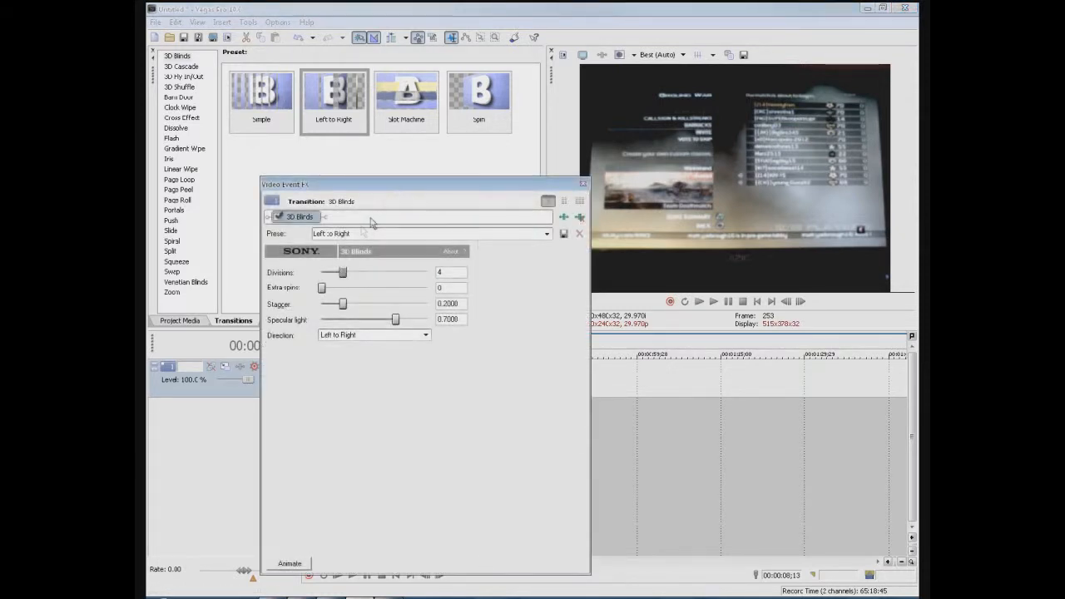
left_click(363, 334)
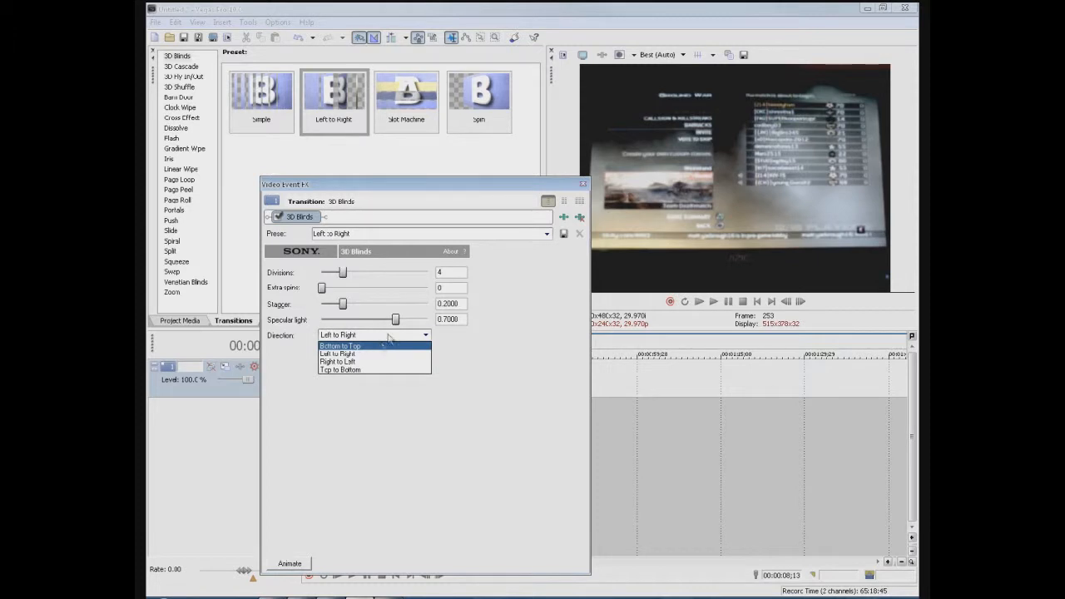
left_click(388, 335)
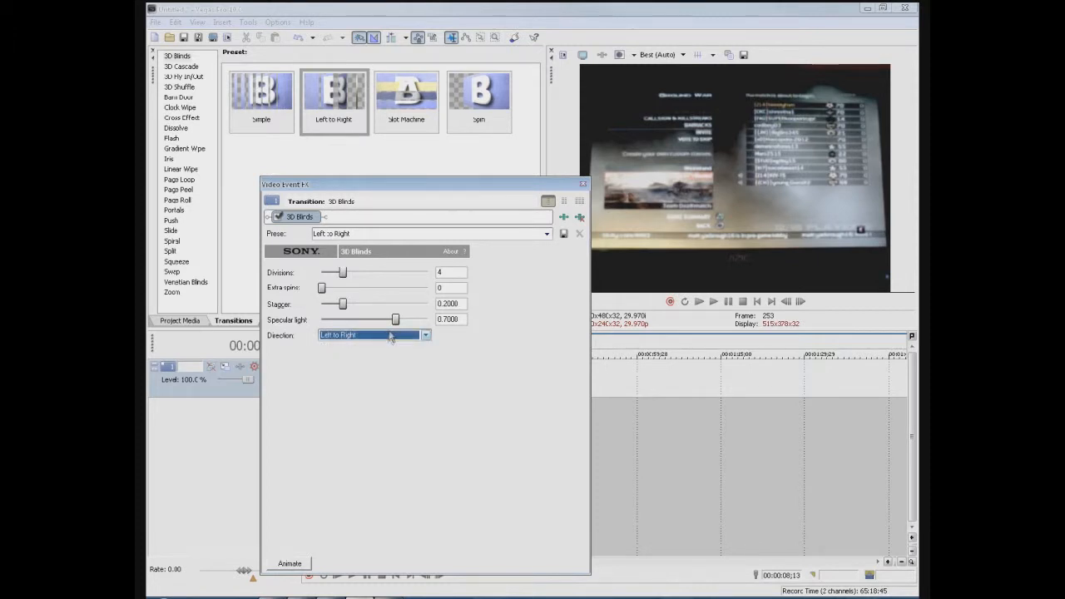
left_click(361, 336)
left_click(361, 336)
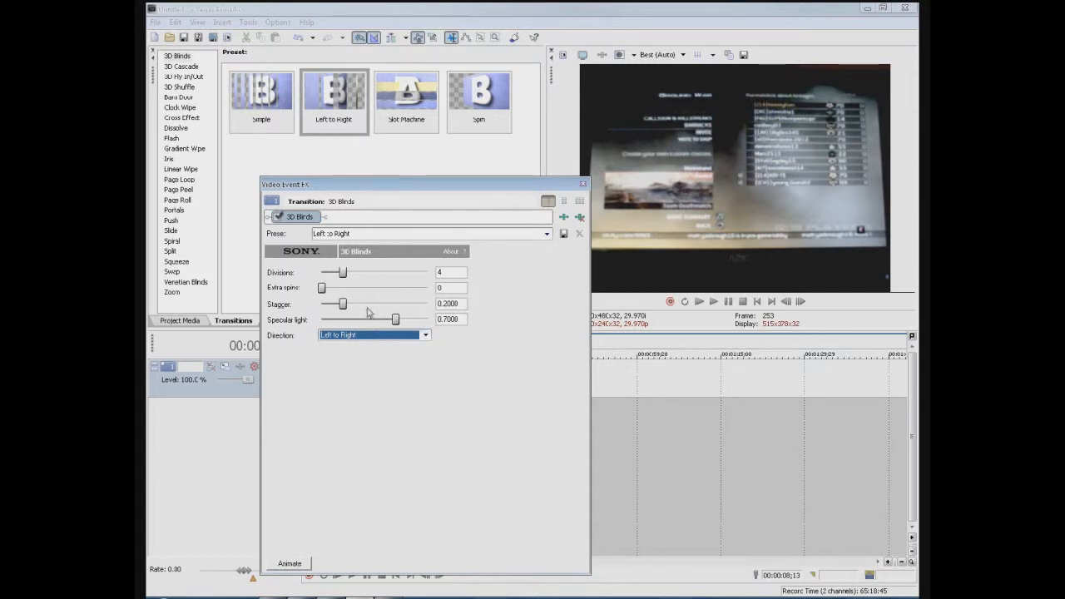
left_click(582, 184)
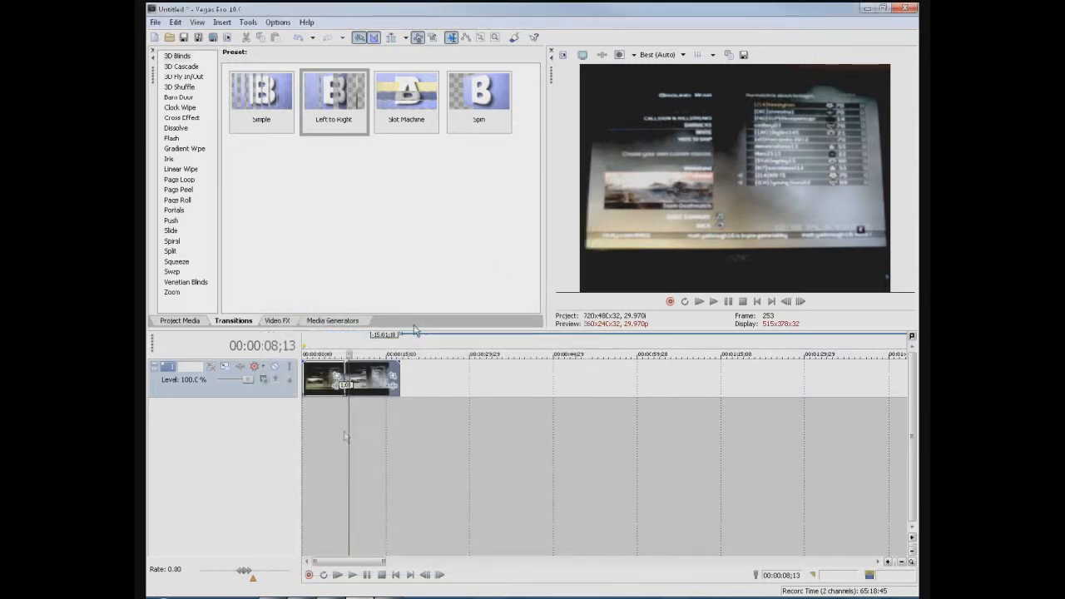
Examine the fade curves, replacement transitions and properties offered for the transition at the cut, and play across it again
right_click(348, 372)
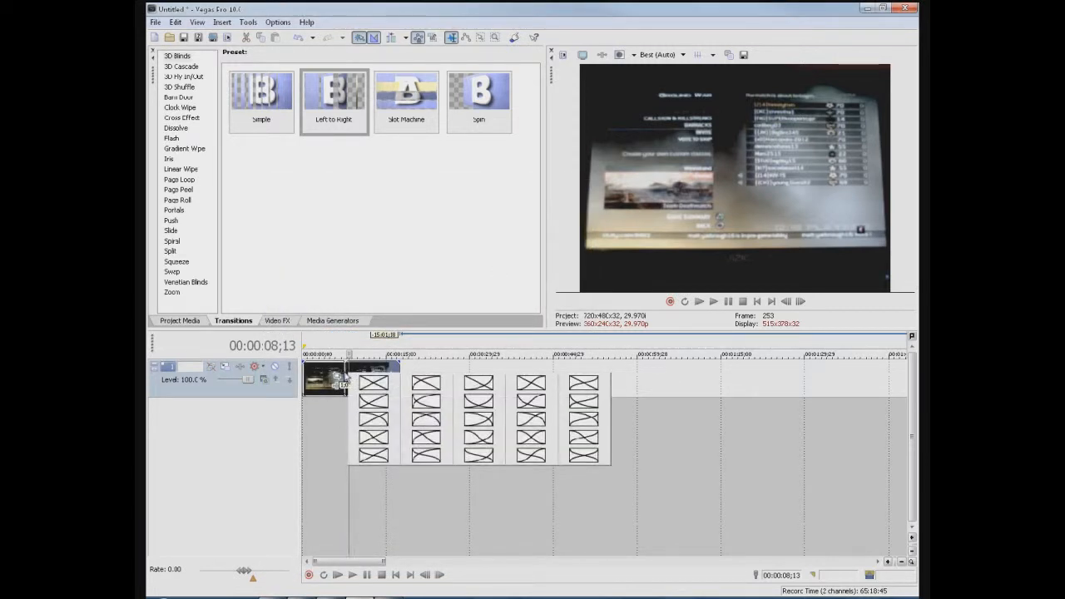
left_click(345, 379)
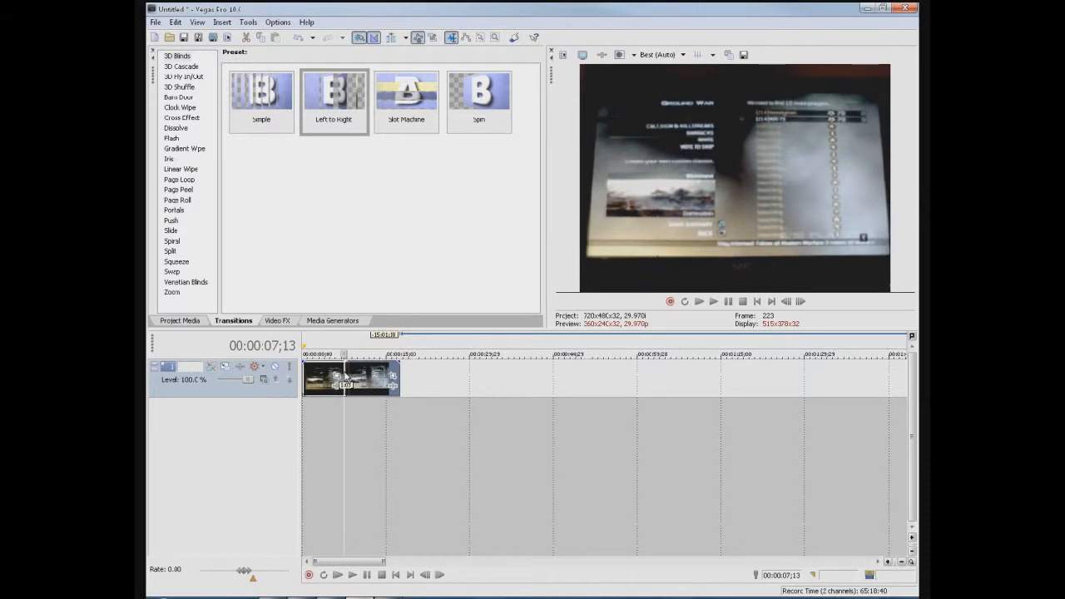
right_click(345, 380)
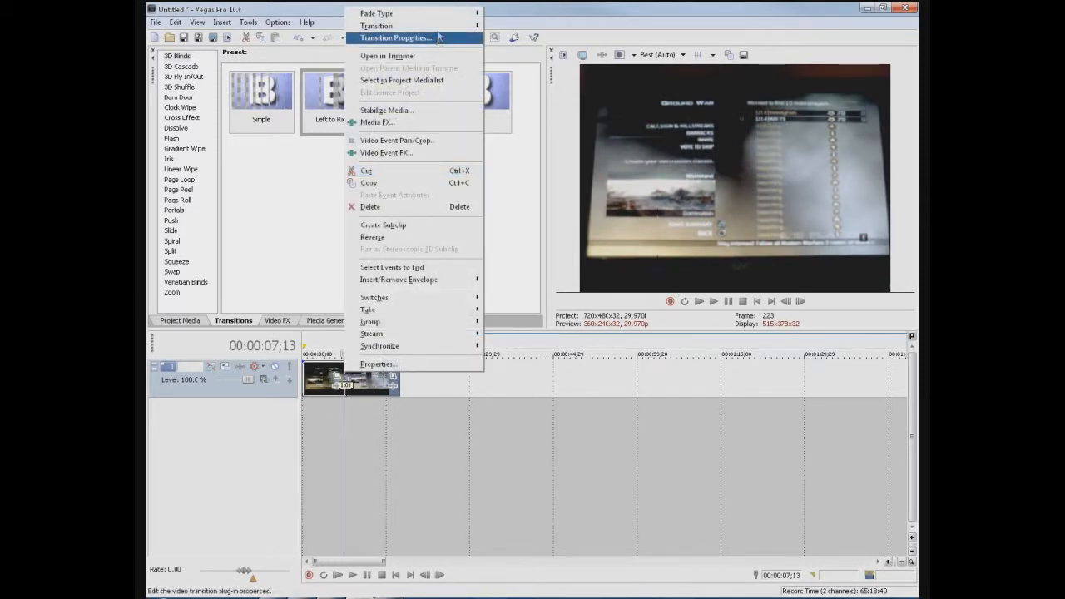
mouse_move(473, 31)
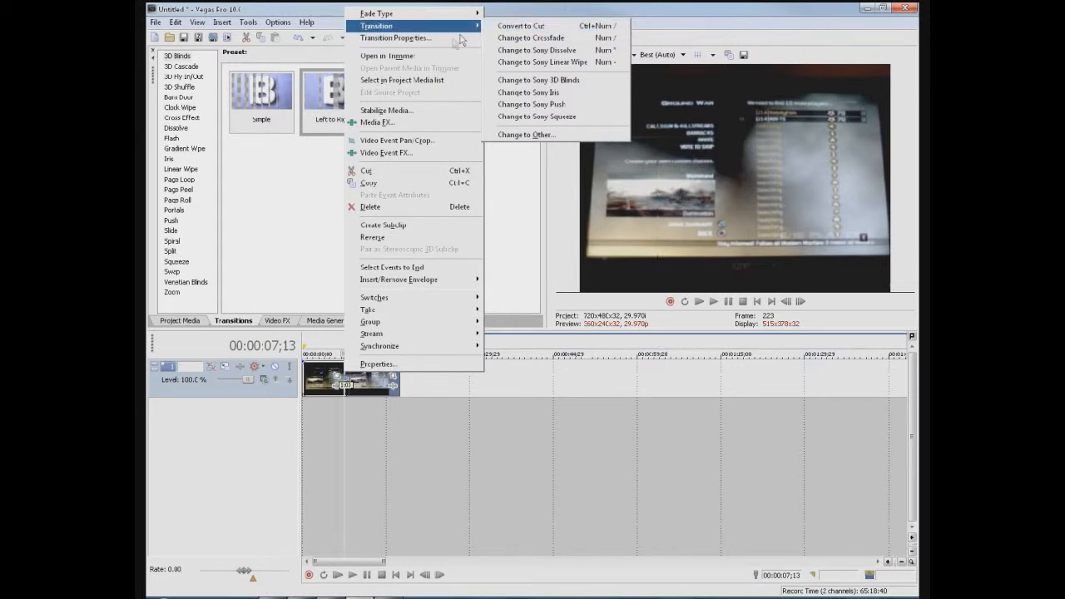
left_click(447, 46)
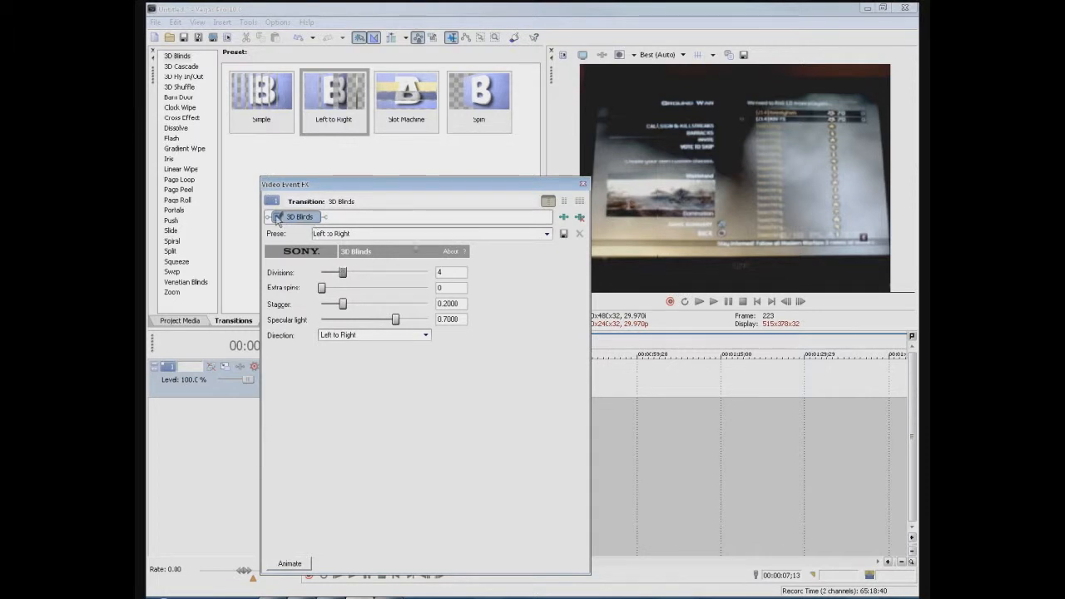
left_click(582, 185)
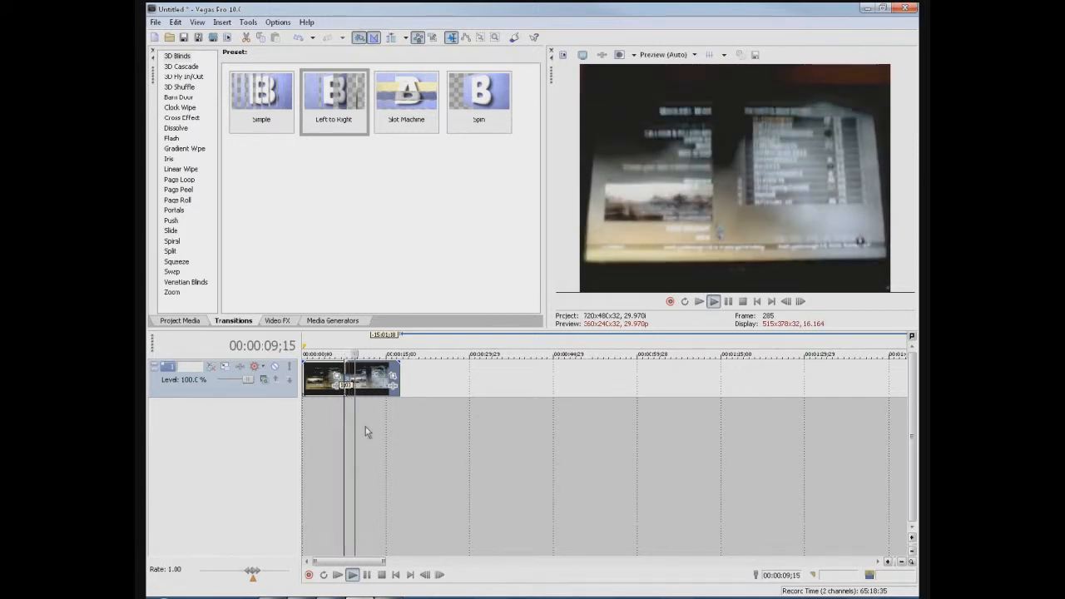
key("space")
left_click(330, 439)
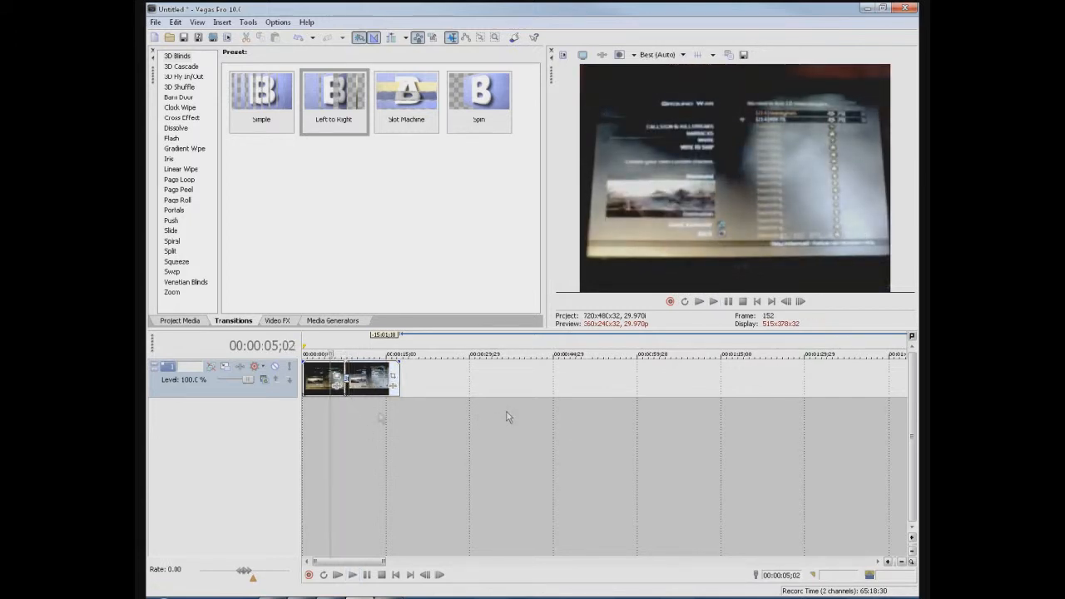
left_click(345, 383)
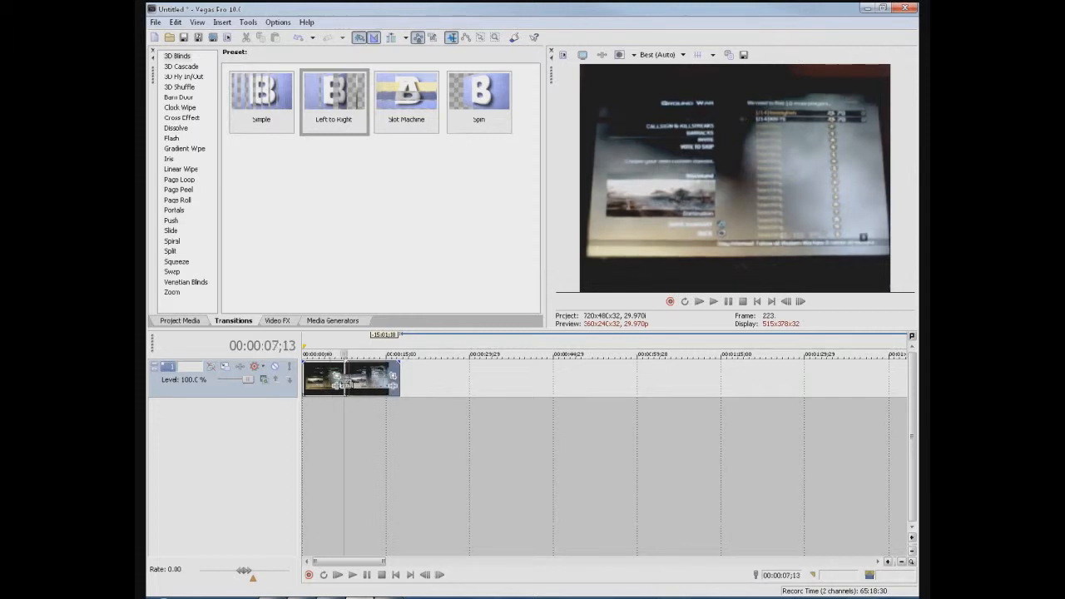
key("Delete")
key("ctrl+z")
left_click(349, 448)
left_click(406, 433)
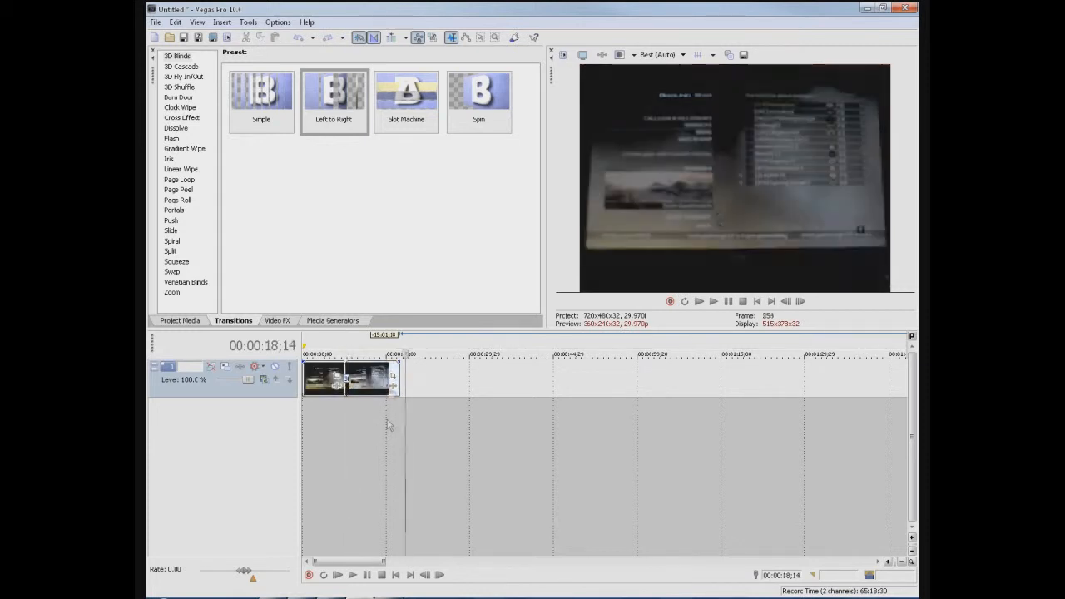
left_click_drag(460, 400, 323, 400)
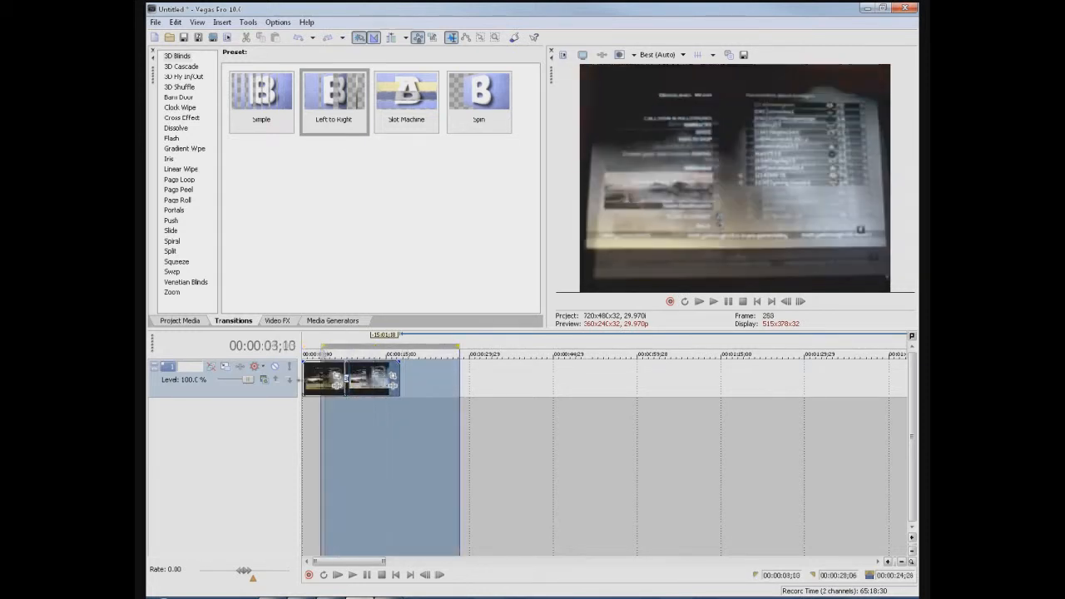
left_click(462, 400)
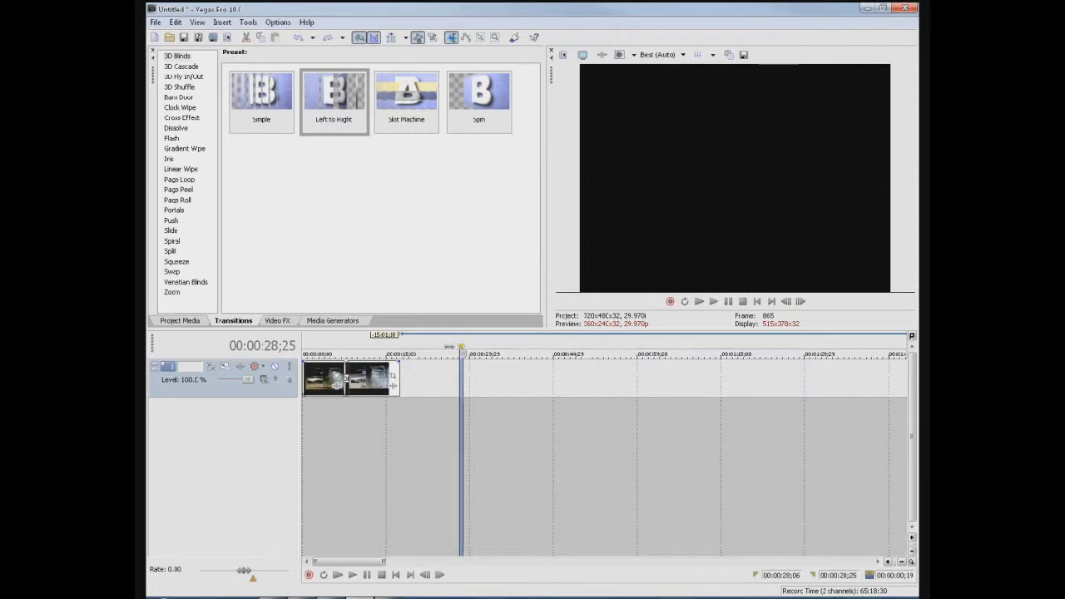
left_click_drag(449, 346, 293, 347)
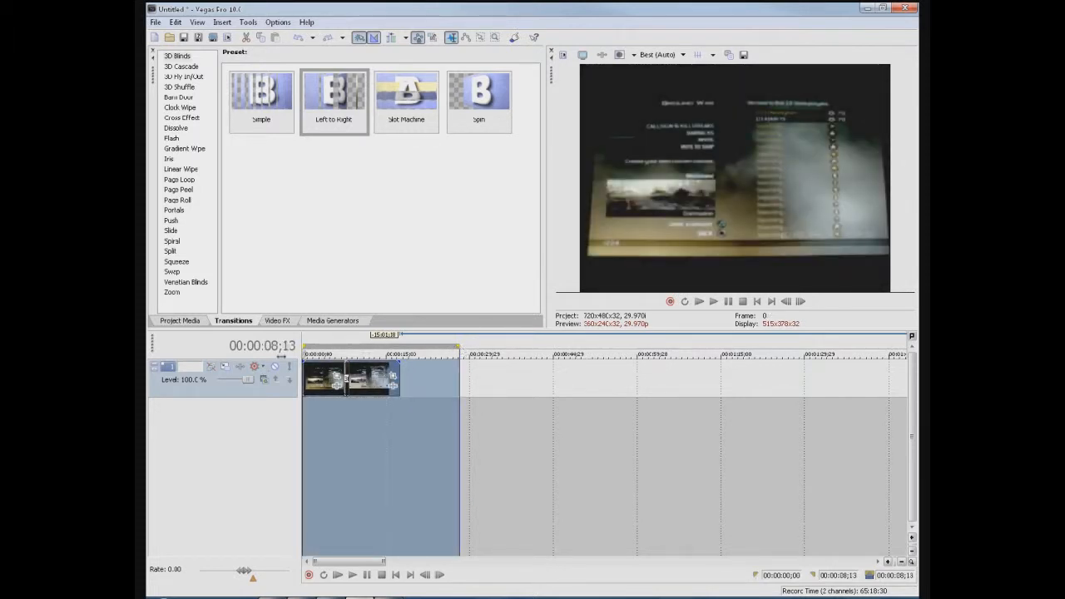
Delete both video pieces from the timeline
left_click(315, 371)
left_click(367, 381)
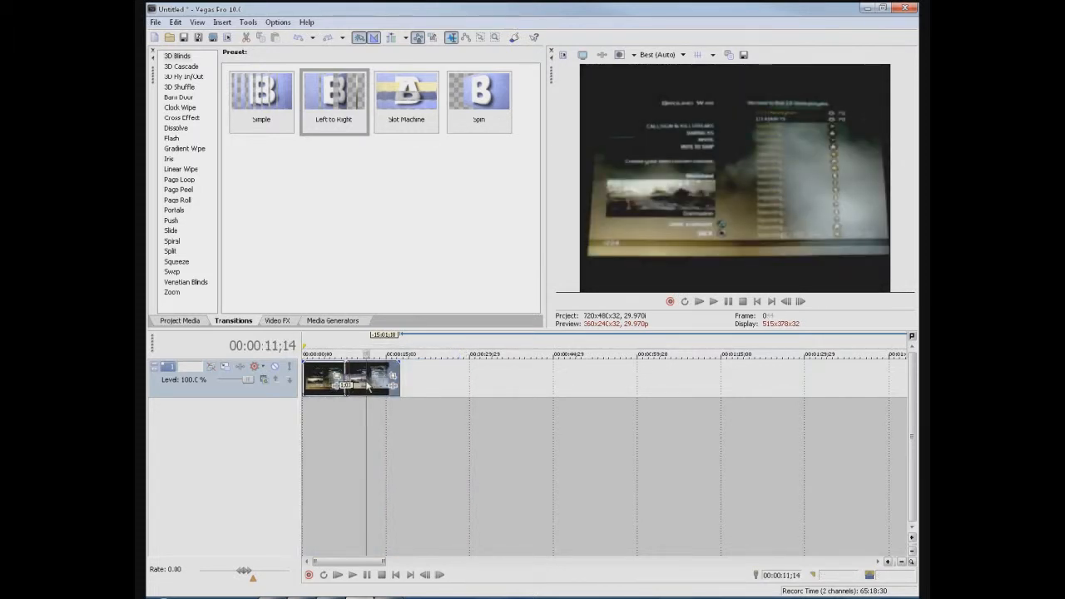
key("Delete")
left_click(322, 379)
key("Delete")
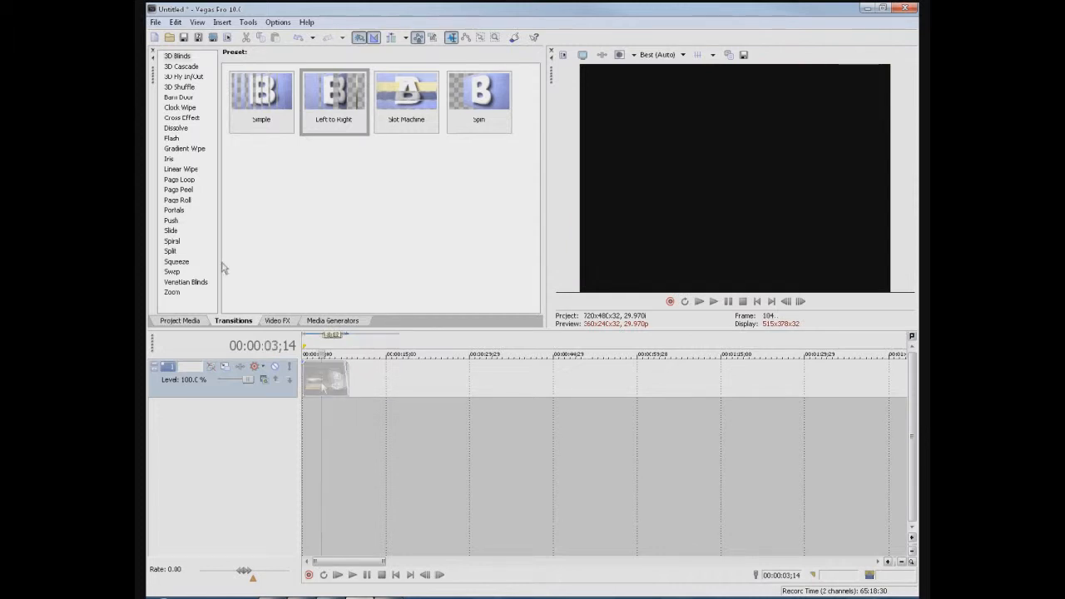
Place HDVideo2.mp4 from the project media at the start of the video track and delete its audio track
left_click(179, 321)
left_click_drag(261, 97, 307, 396)
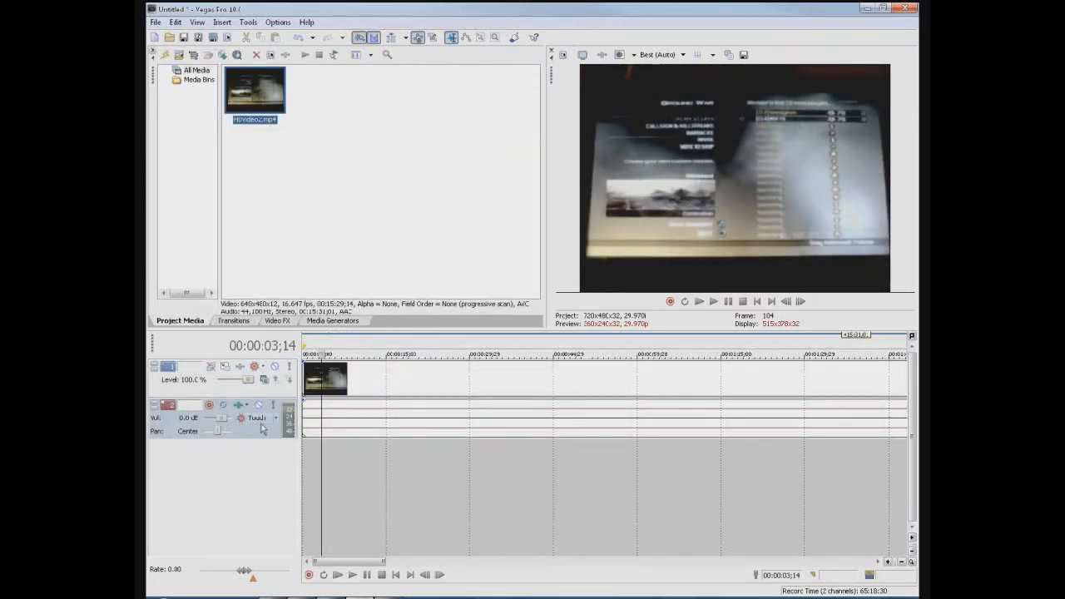
key("Delete")
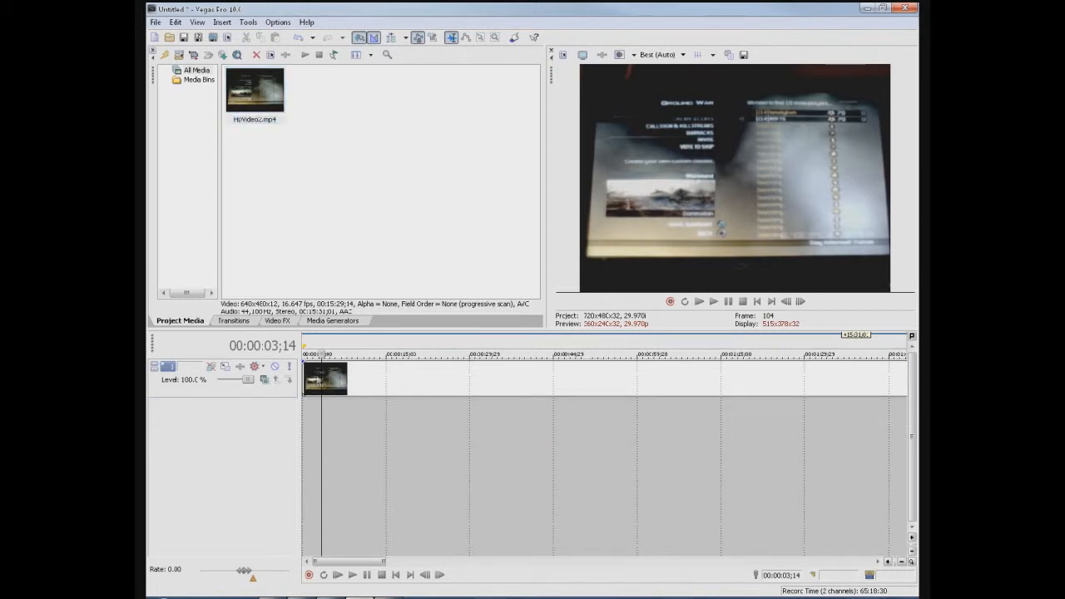
Split the clip at 00:00:17;18 and delete everything after the cut
left_click(438, 423)
left_click(401, 421)
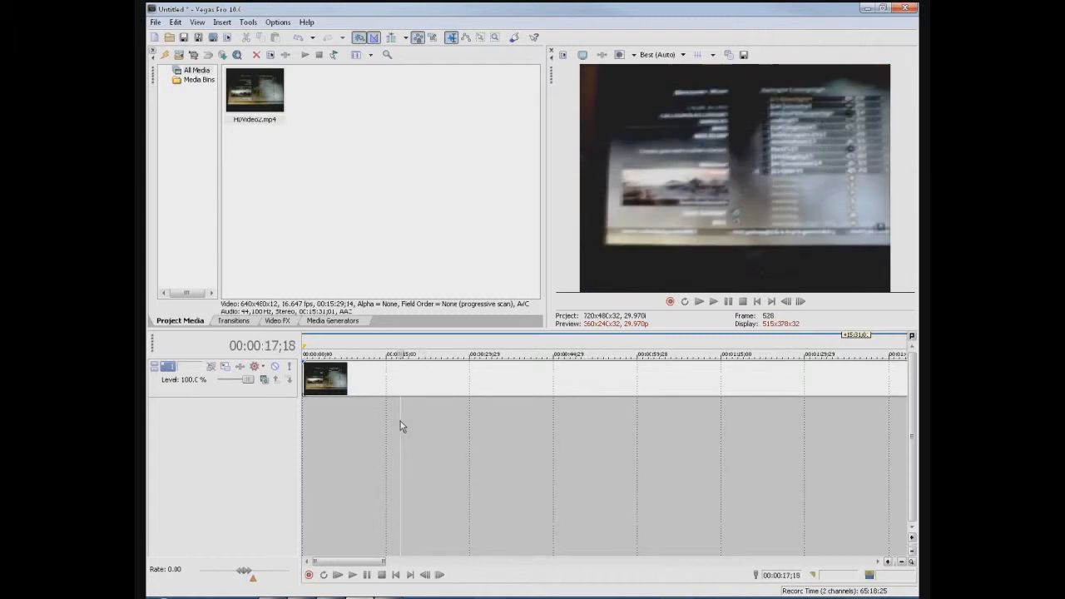
key("s")
left_click(456, 369)
key("Delete")
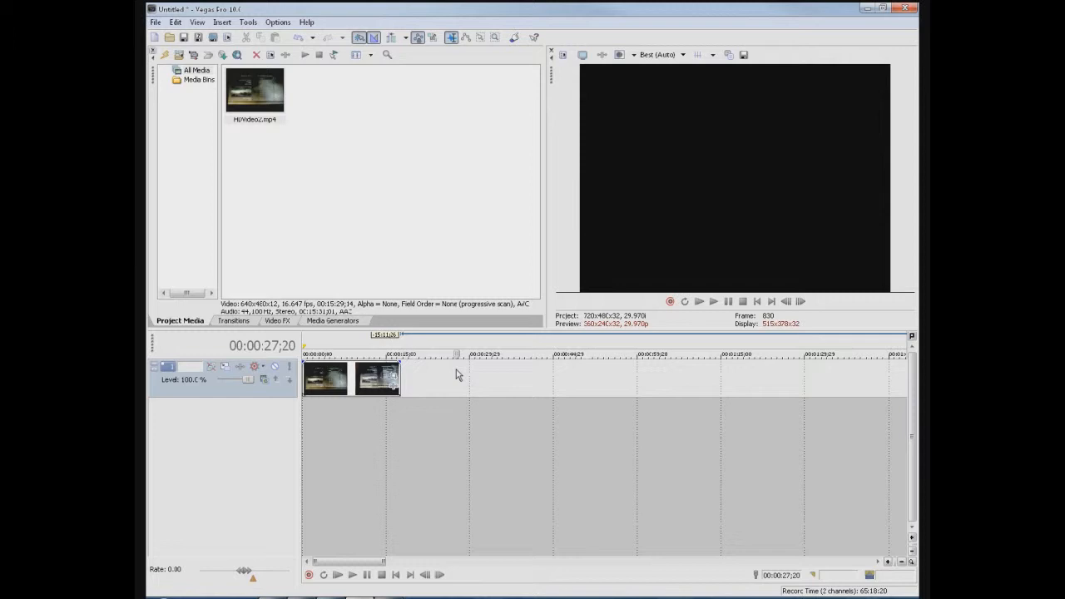
Split the remaining clip at 00:00:08;23 and move its second piece along the track to start at about 00:00:55
left_click(346, 416)
left_click(355, 416)
left_click(350, 416)
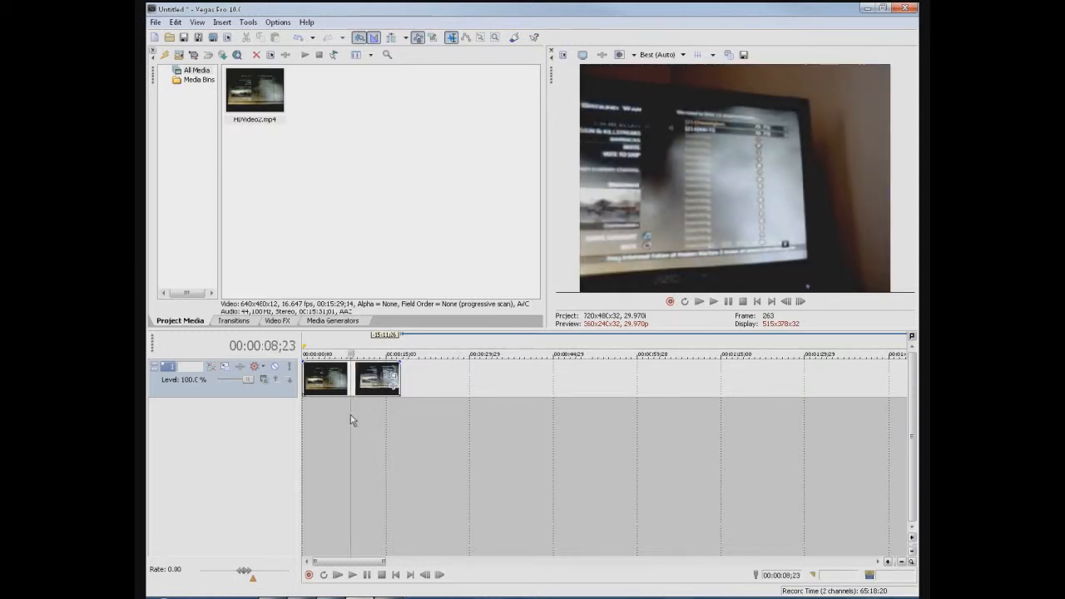
left_click(400, 424)
left_click_drag(381, 380, 634, 380)
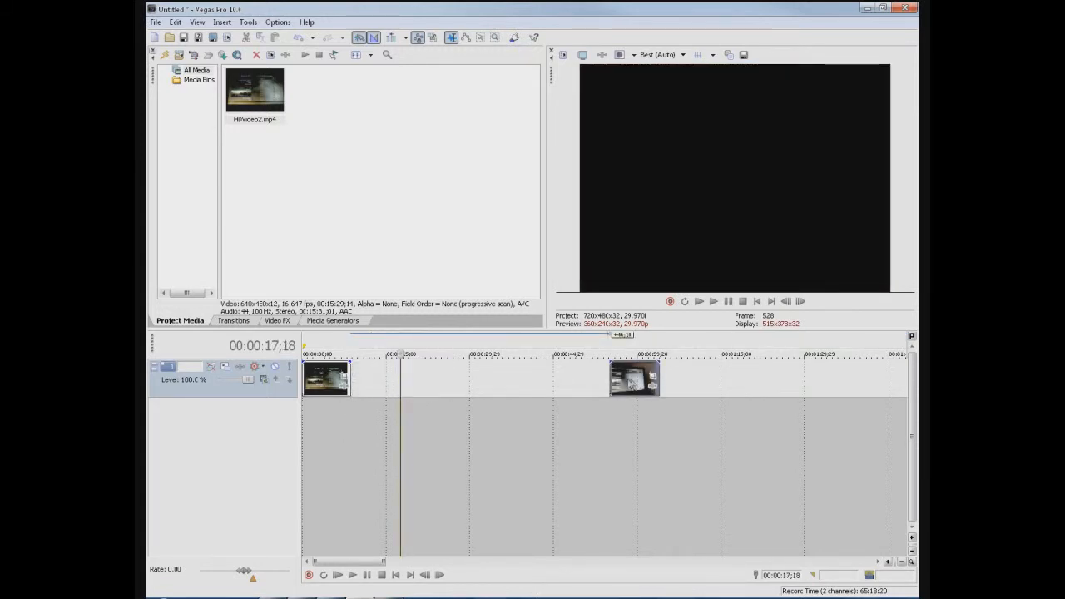
Play the opening seconds of the first piece from the start of the timeline and stop
left_click(324, 420)
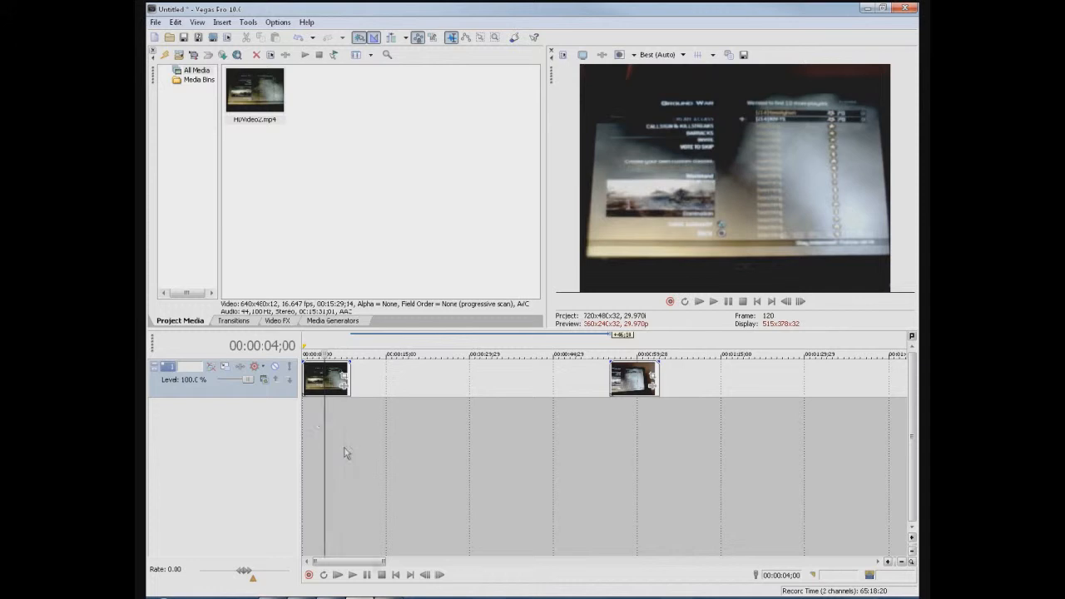
left_click(381, 575)
left_click(353, 576)
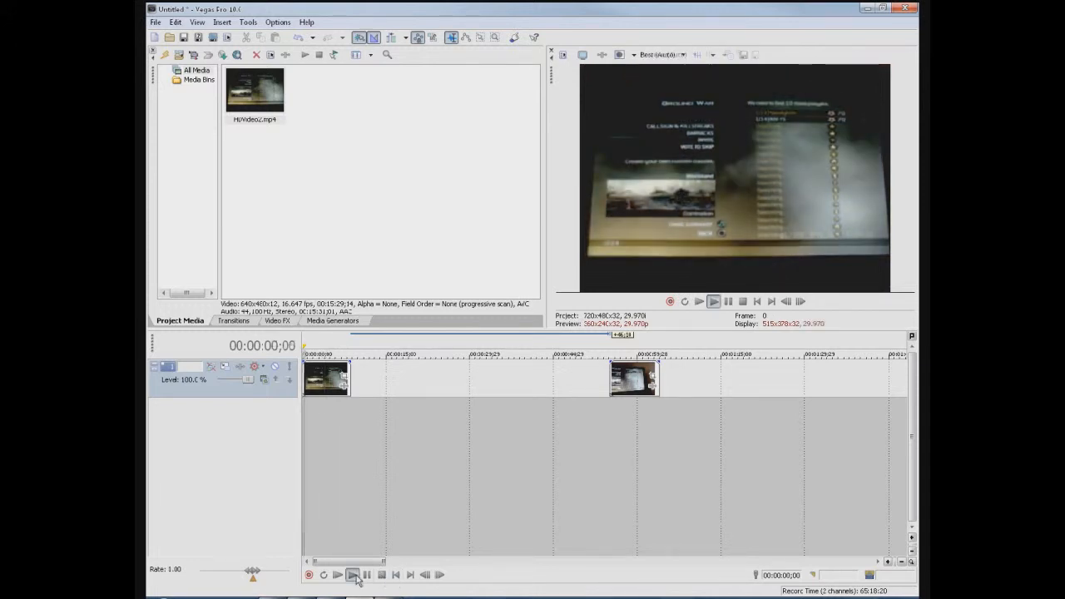
left_click(381, 575)
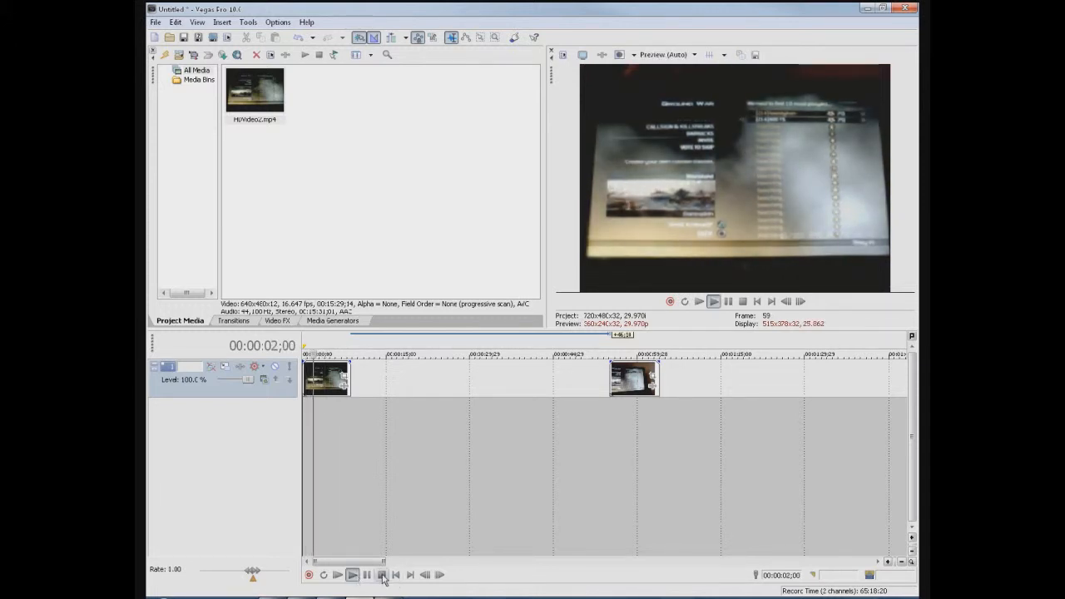
Add a fade-in at the start and a fade-out at the end of the first piece, playing it back to check both
left_click_drag(304, 364, 317, 363)
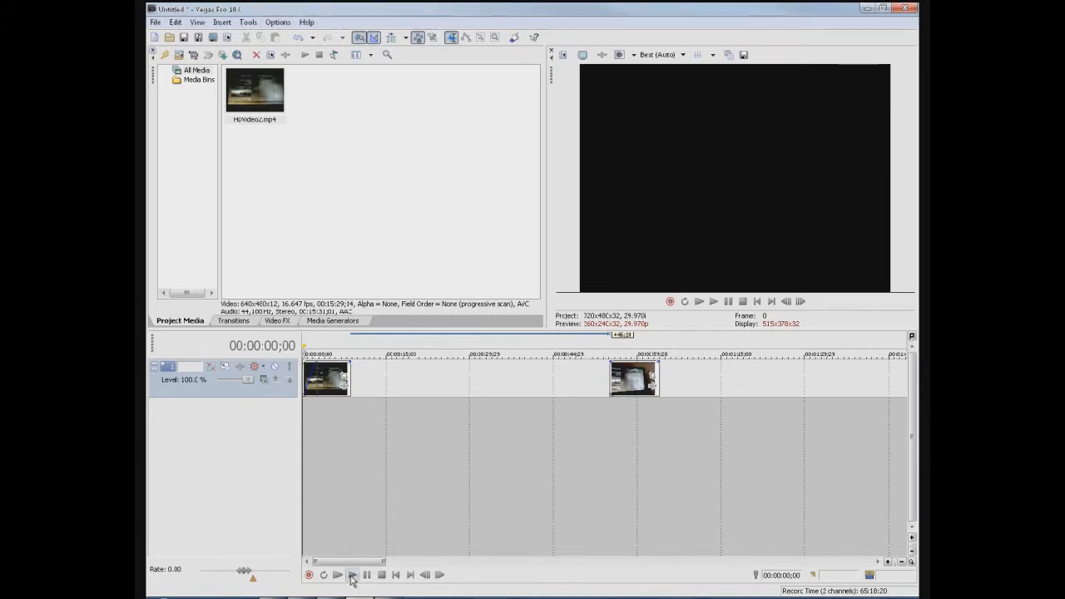
left_click(351, 576)
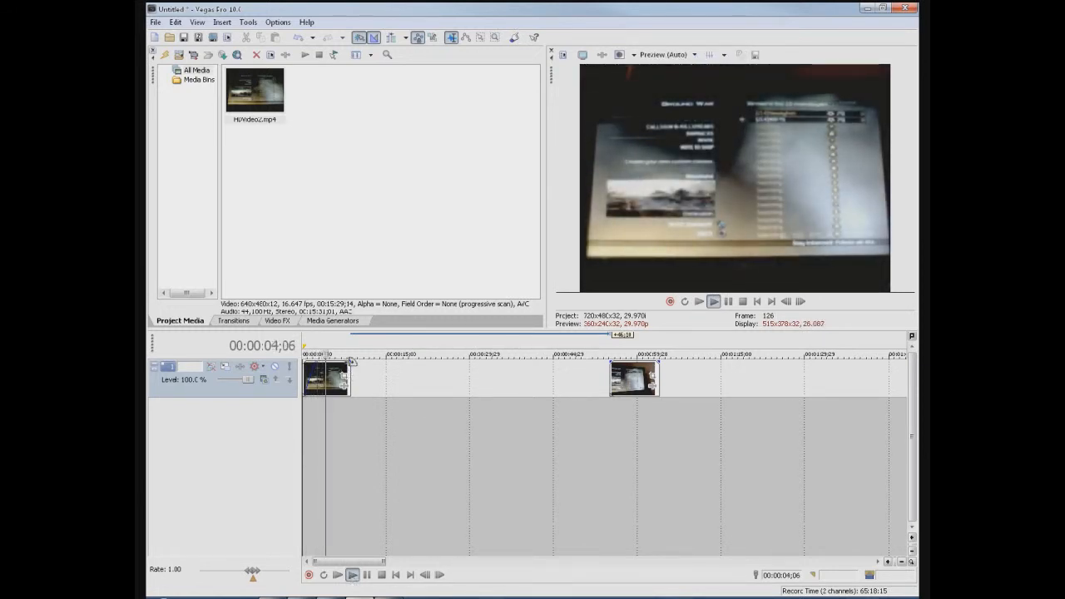
left_click_drag(349, 364, 341, 365)
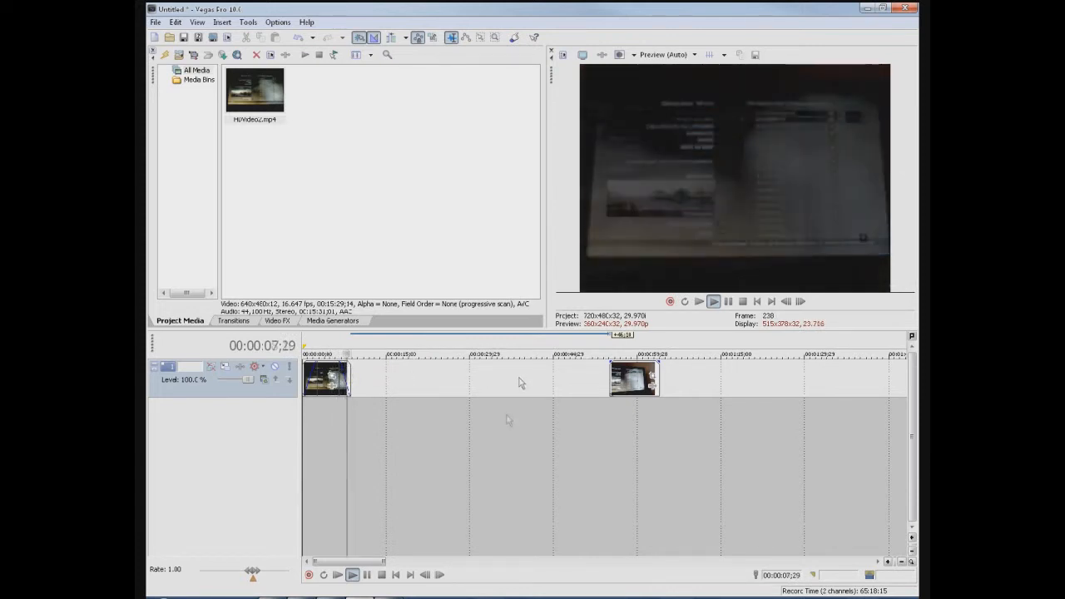
key("space")
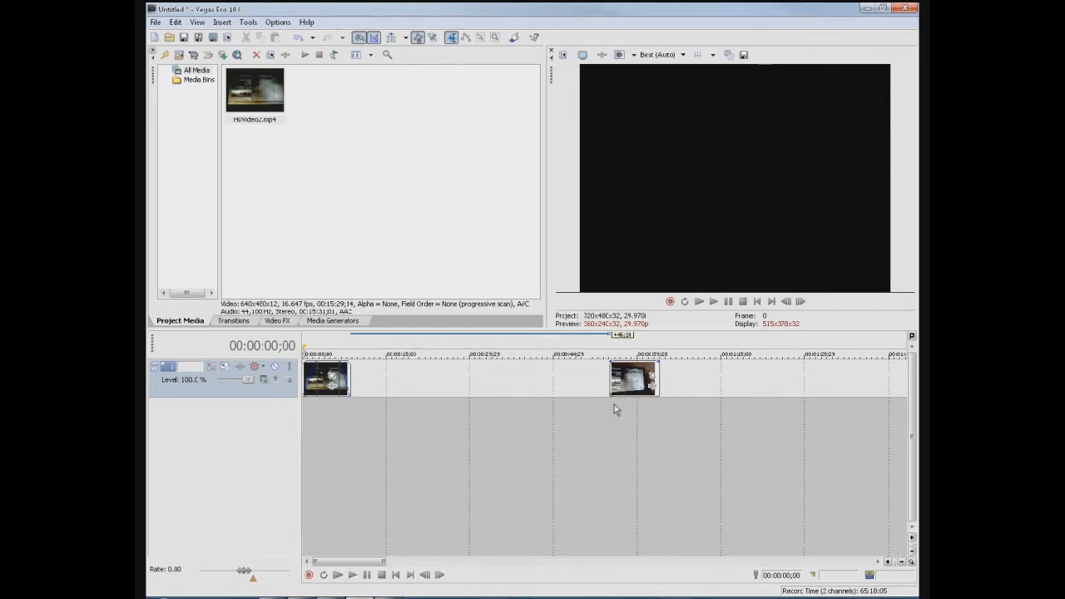
Move the second piece back along the track to start at about 00:00:15
left_click_drag(624, 388, 406, 397)
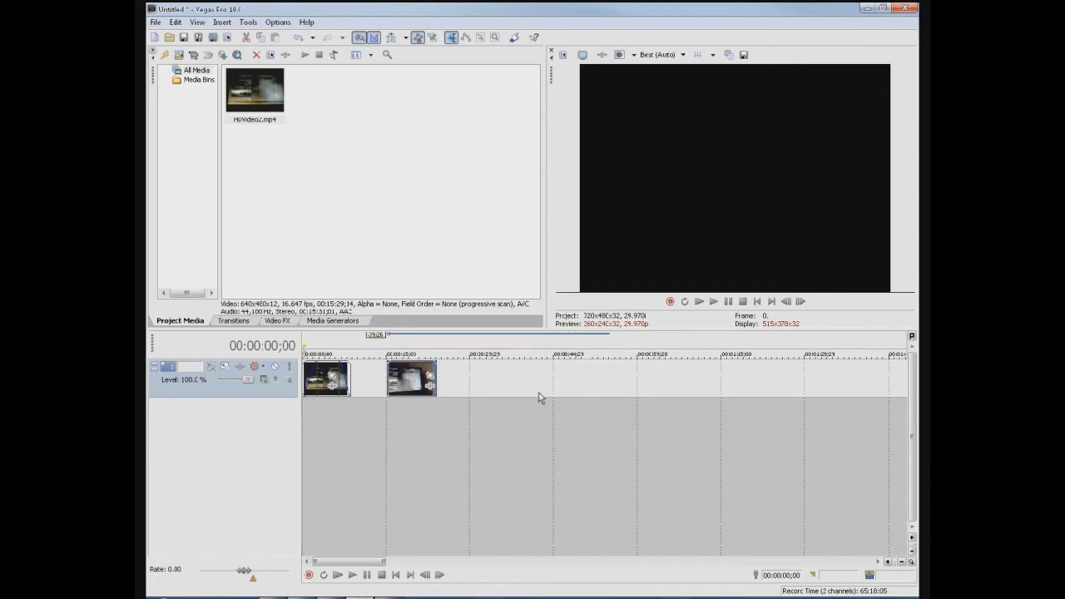